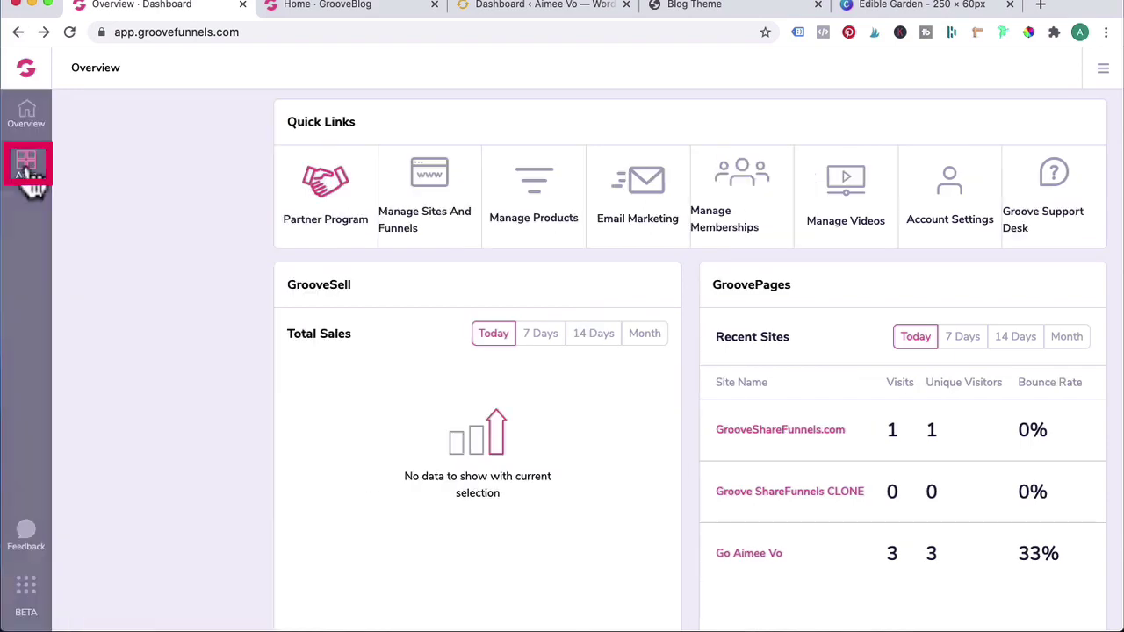
Step: Create a new blog named "Gardening Blog" with the subdomain "testgarden"
{"action": "left_click", "coordinate": [77, 444]}
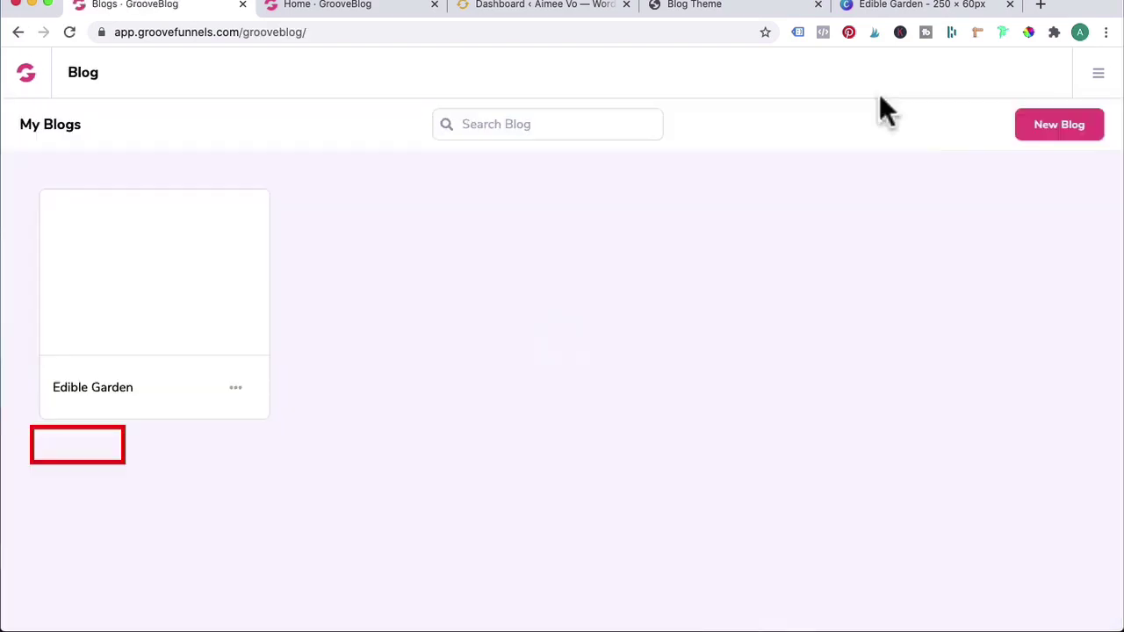
{"action": "left_click", "coordinate": [1047, 128]}
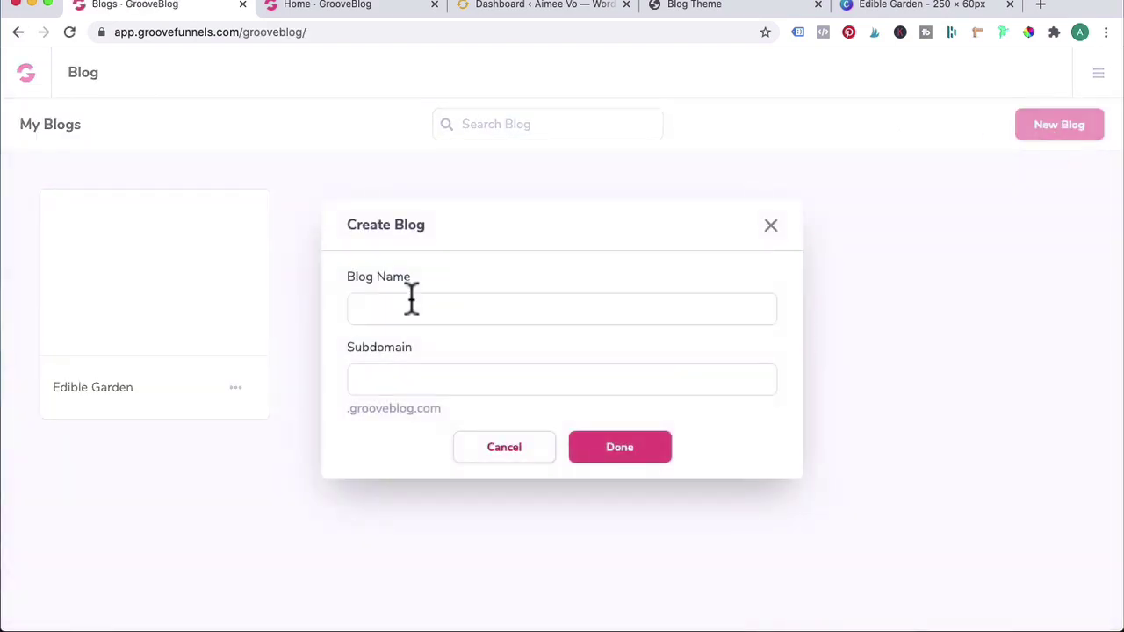
{"action": "type", "text": "Gardening Blog"}
{"action": "type", "text": "testgarden"}
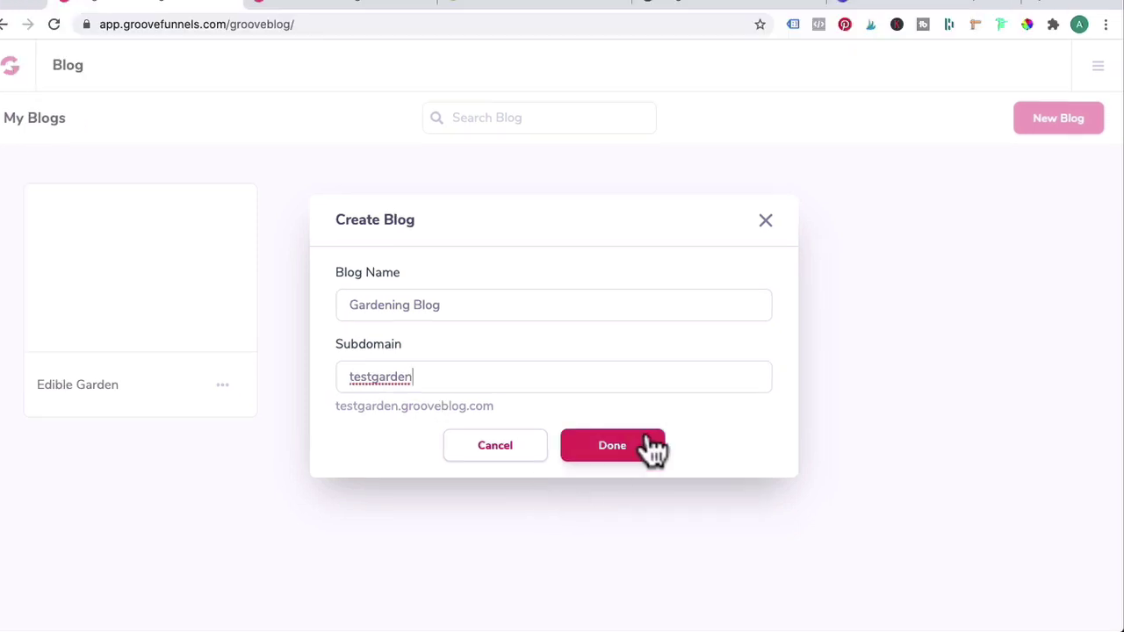
{"action": "left_click", "coordinate": [654, 449]}
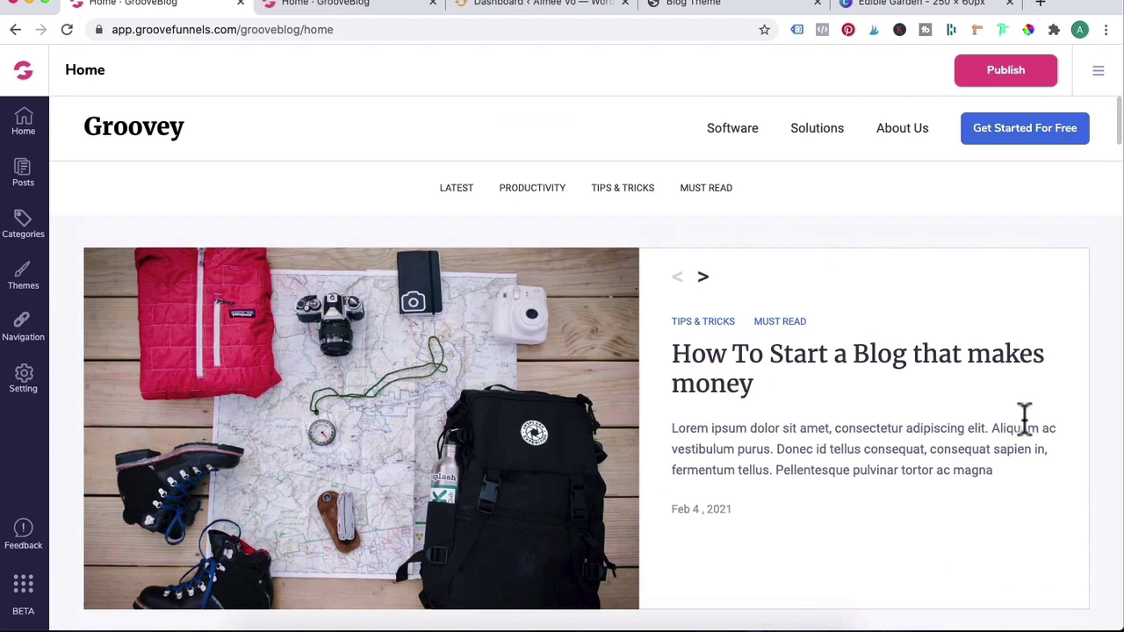
Step: Examine the layout of the new blog's sample homepage, and compare it with the finished Edible Garden blog homepage
{"action": "scroll", "coordinate": [1024, 419], "scroll_direction": "down", "scroll_amount": 10}
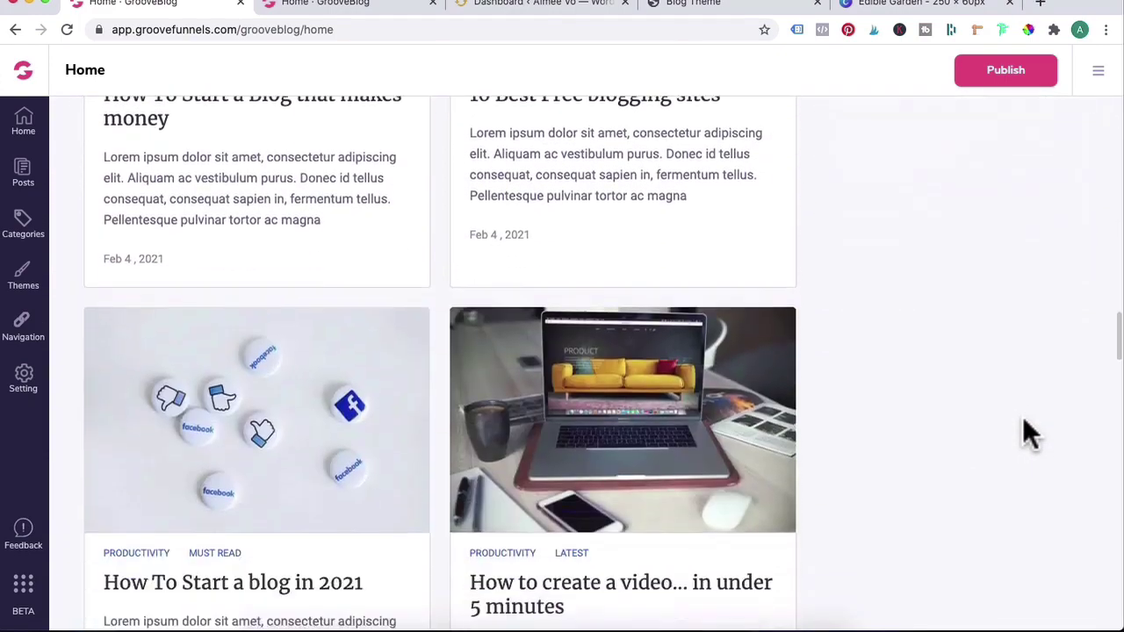
{"action": "scroll", "coordinate": [1021, 416], "scroll_direction": "down", "scroll_amount": 6}
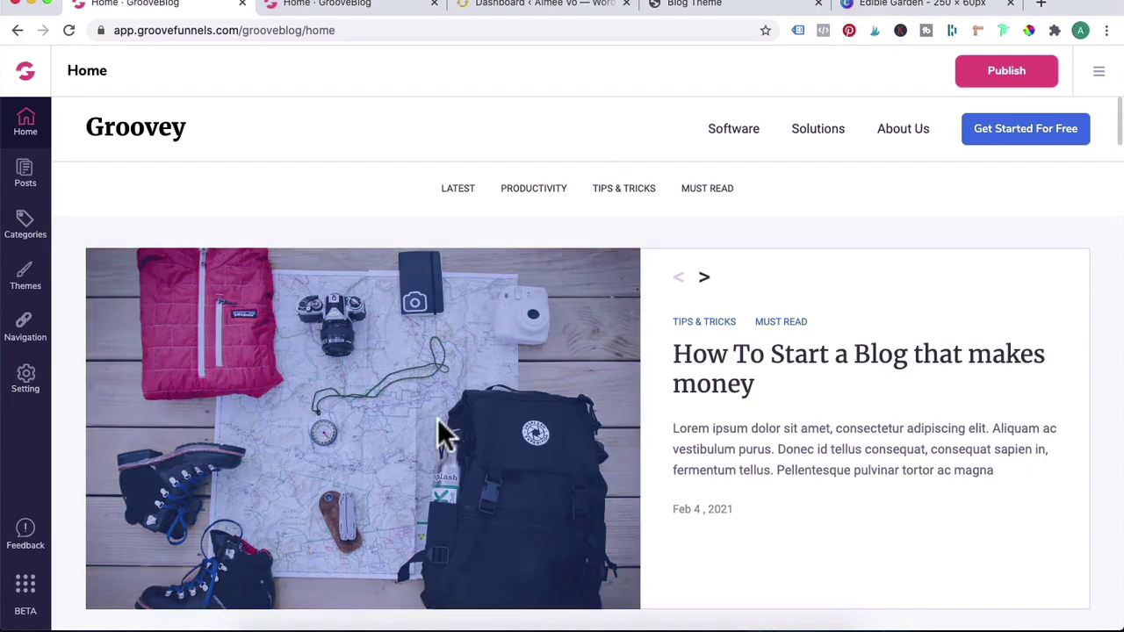
{"action": "left_click", "coordinate": [376, 12]}
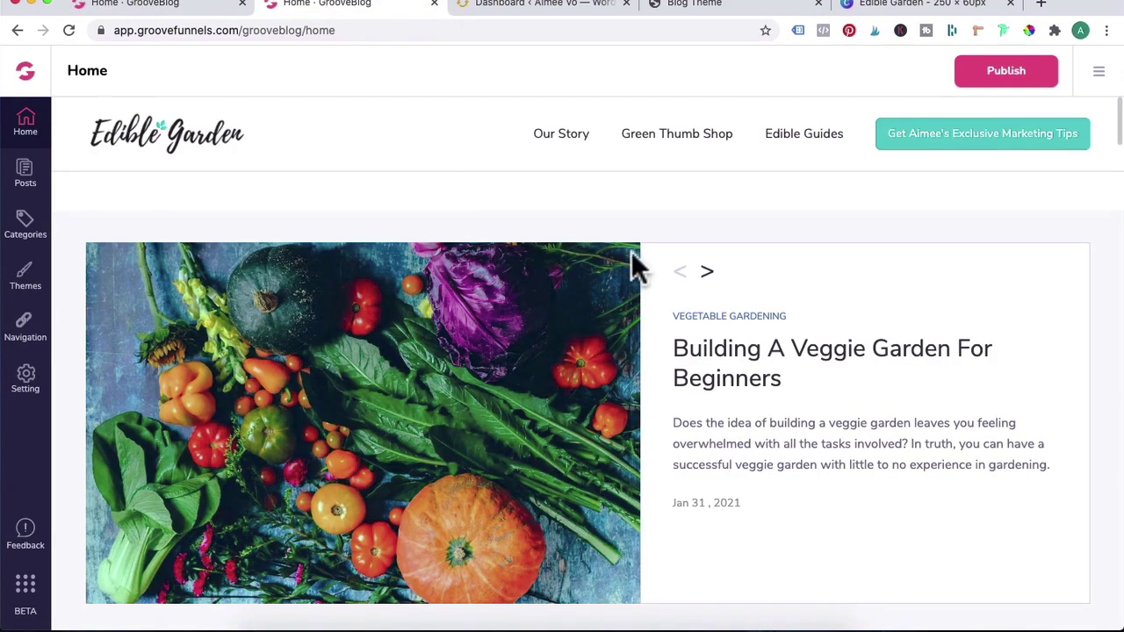
{"action": "scroll", "coordinate": [631, 252], "scroll_direction": "down", "scroll_amount": 5}
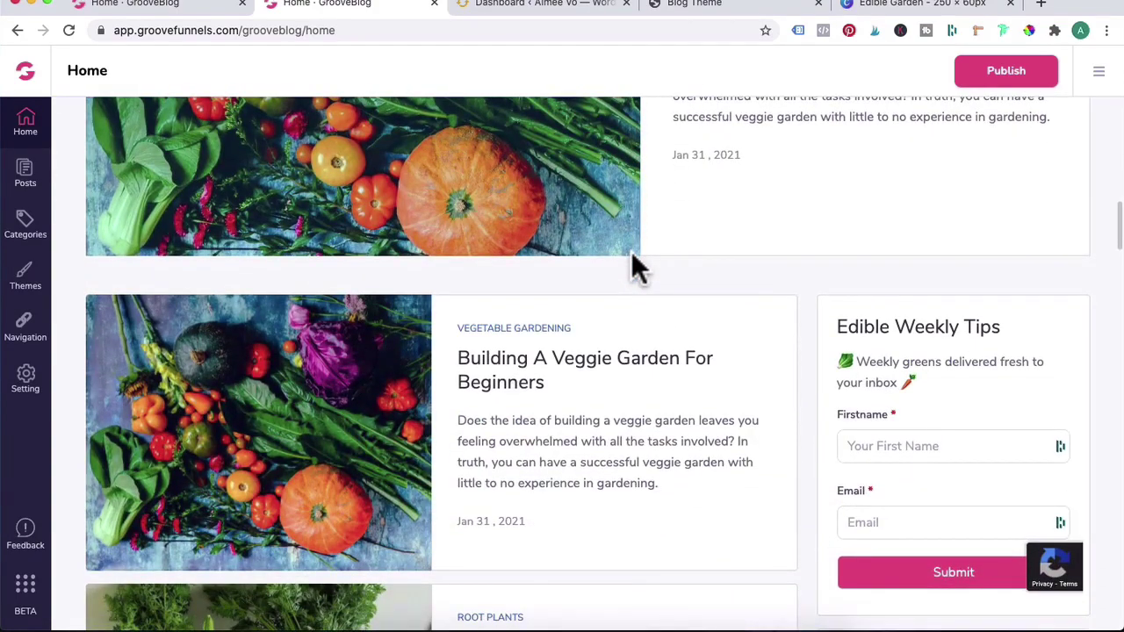
{"action": "scroll", "coordinate": [632, 263], "scroll_direction": "down", "scroll_amount": 1}
{"action": "scroll", "coordinate": [637, 266], "scroll_direction": "down", "scroll_amount": 6}
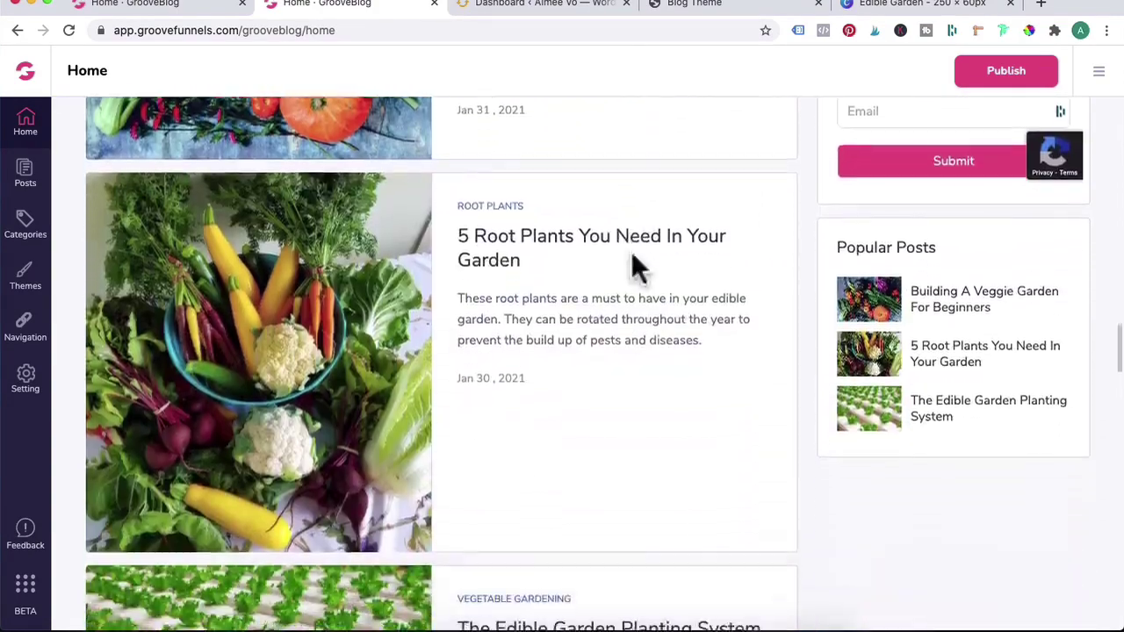
{"action": "scroll", "coordinate": [637, 266], "scroll_direction": "down", "scroll_amount": 1}
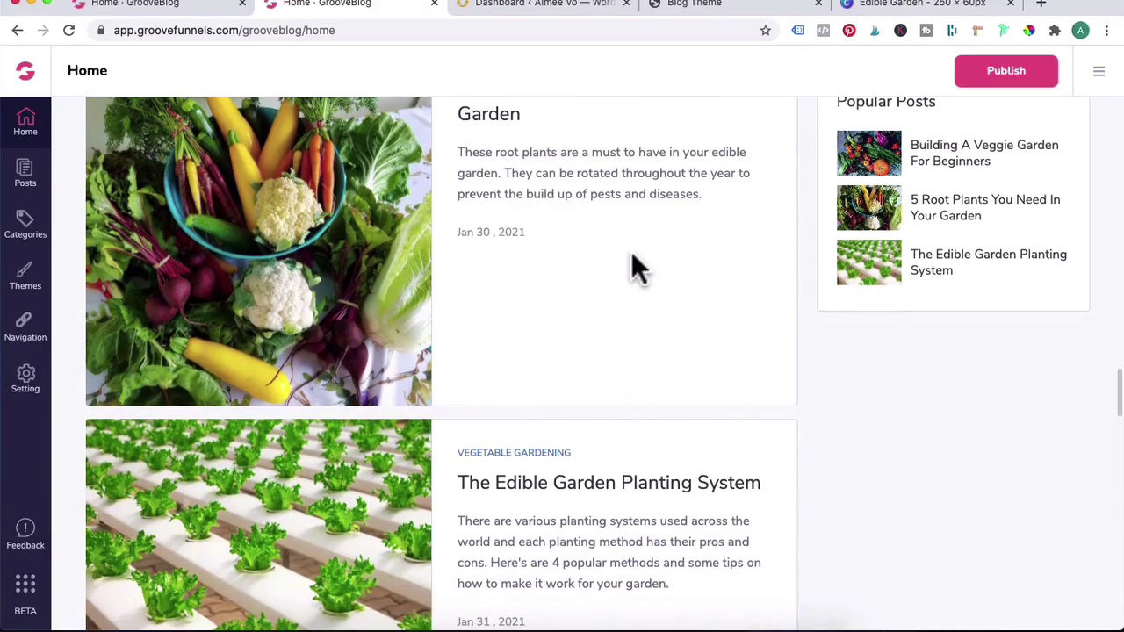
{"action": "scroll", "coordinate": [637, 266], "scroll_direction": "down", "scroll_amount": 1}
{"action": "scroll", "coordinate": [636, 266], "scroll_direction": "down", "scroll_amount": 1}
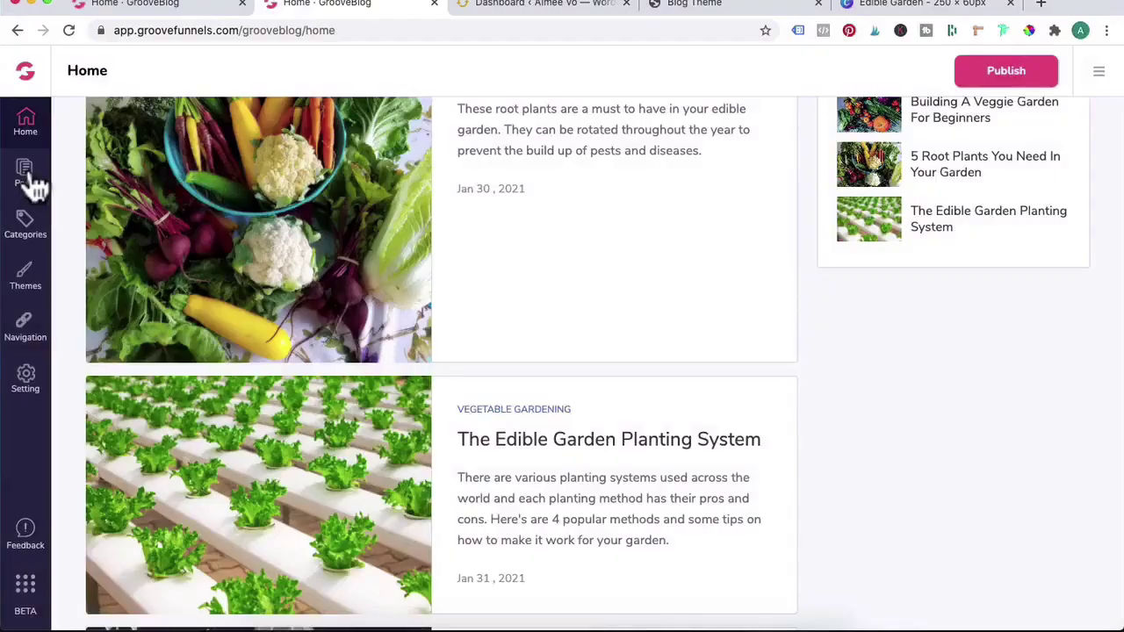
Step: View the blog's posts filtered to the VEGETABLE GARDENING category and sorted by Newer First
{"action": "left_click", "coordinate": [27, 179]}
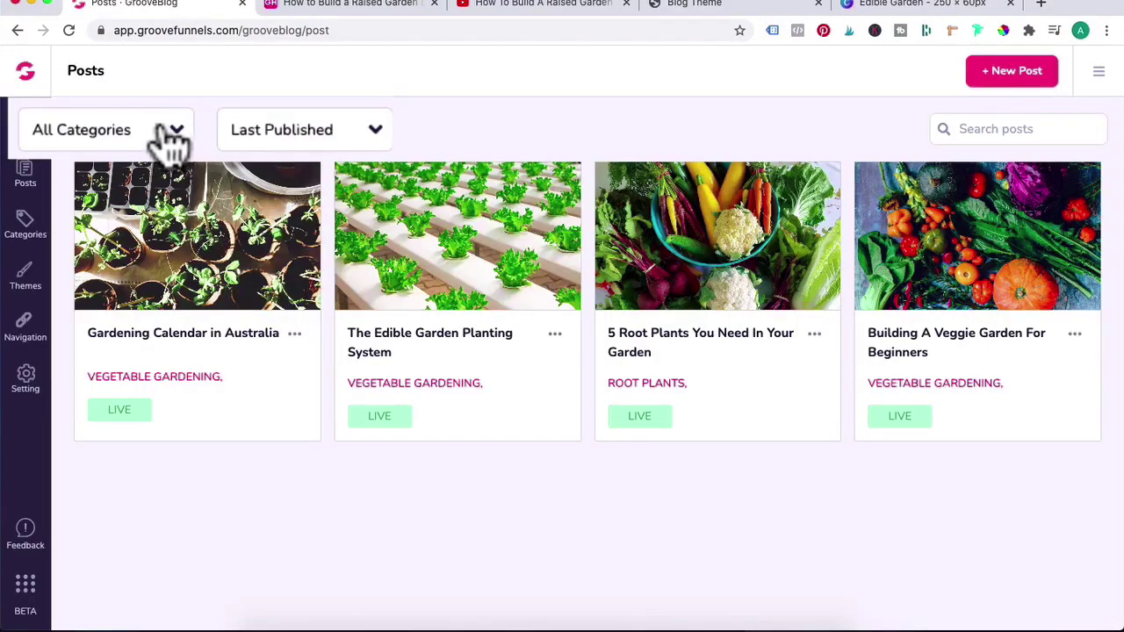
{"action": "left_click", "coordinate": [170, 141]}
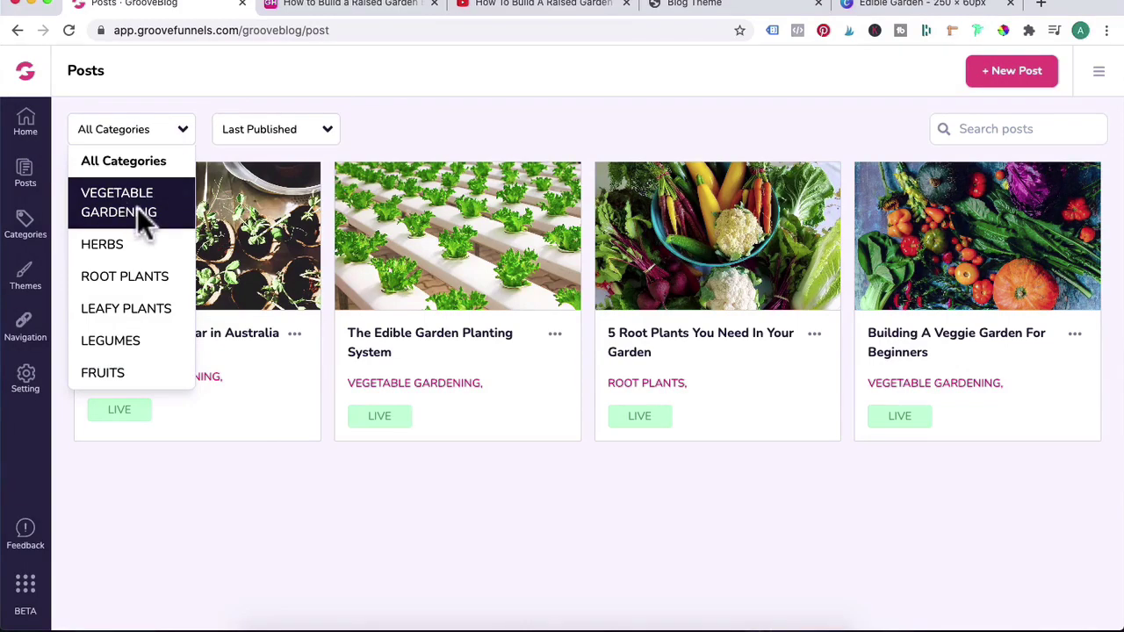
{"action": "left_click", "coordinate": [110, 202]}
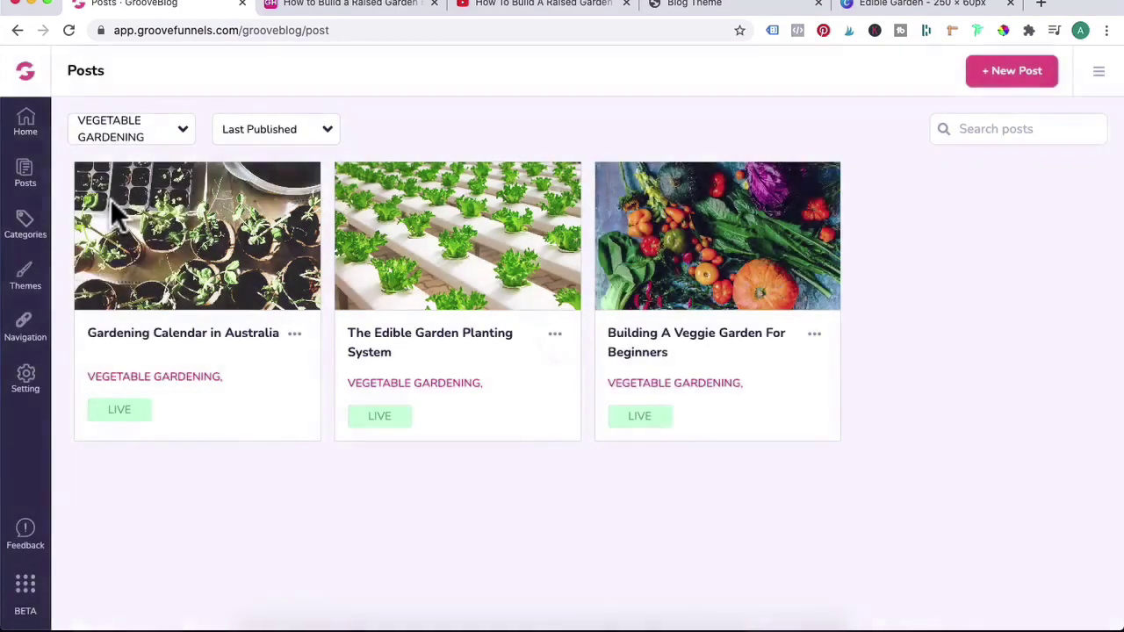
{"action": "left_click", "coordinate": [288, 130]}
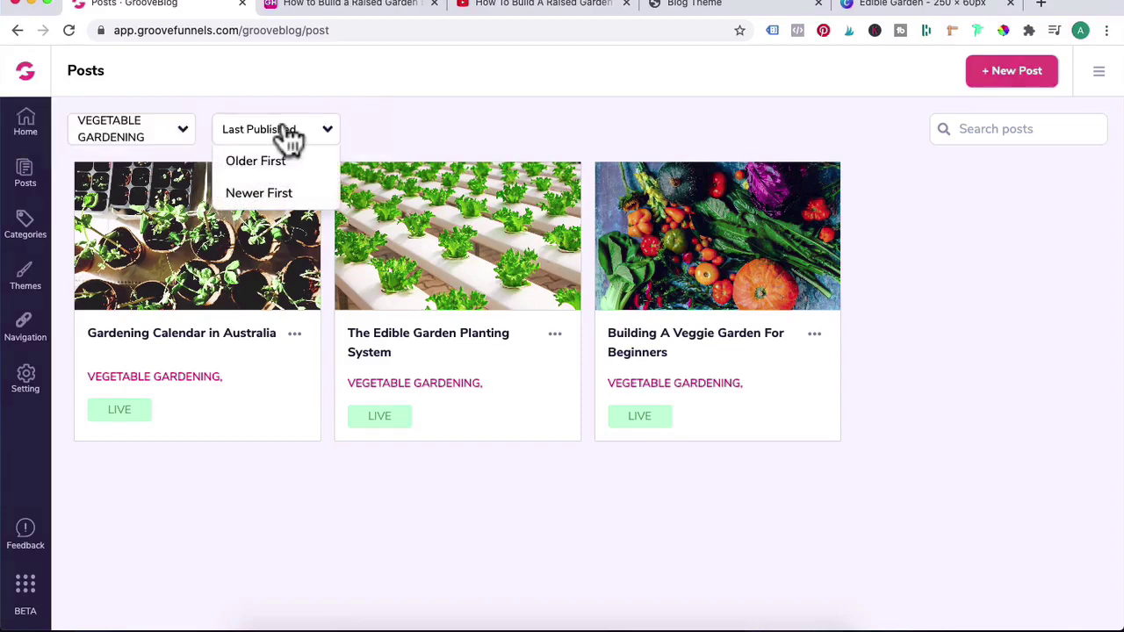
{"action": "left_click", "coordinate": [288, 194]}
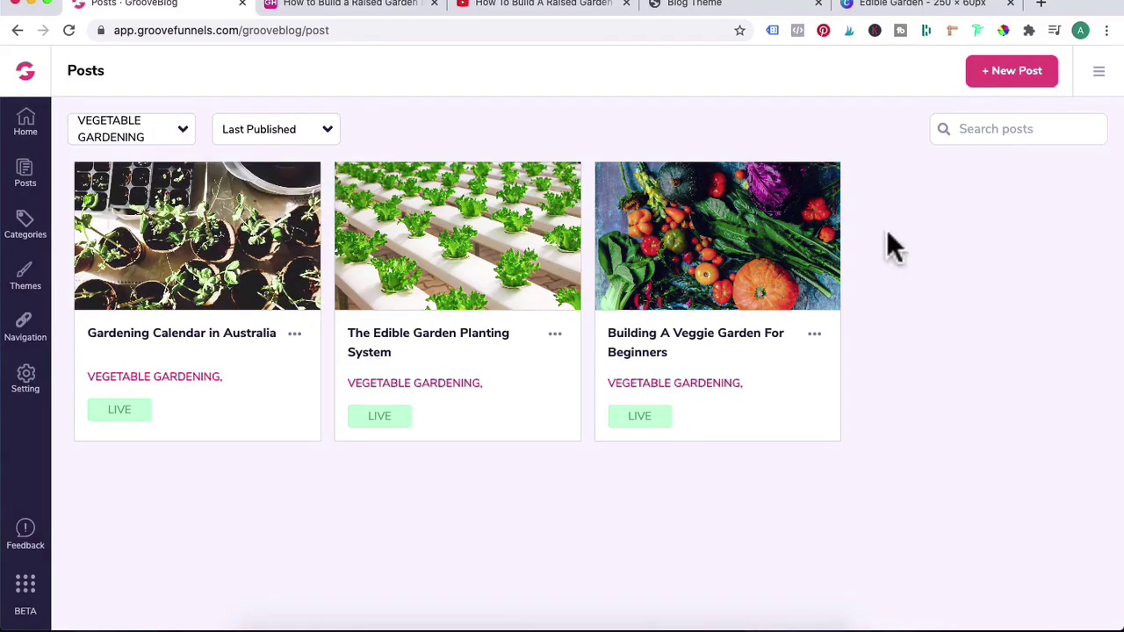
Step: Start a new post titled "How To Build A Raised Garden Bed"
{"action": "left_click", "coordinate": [1011, 77]}
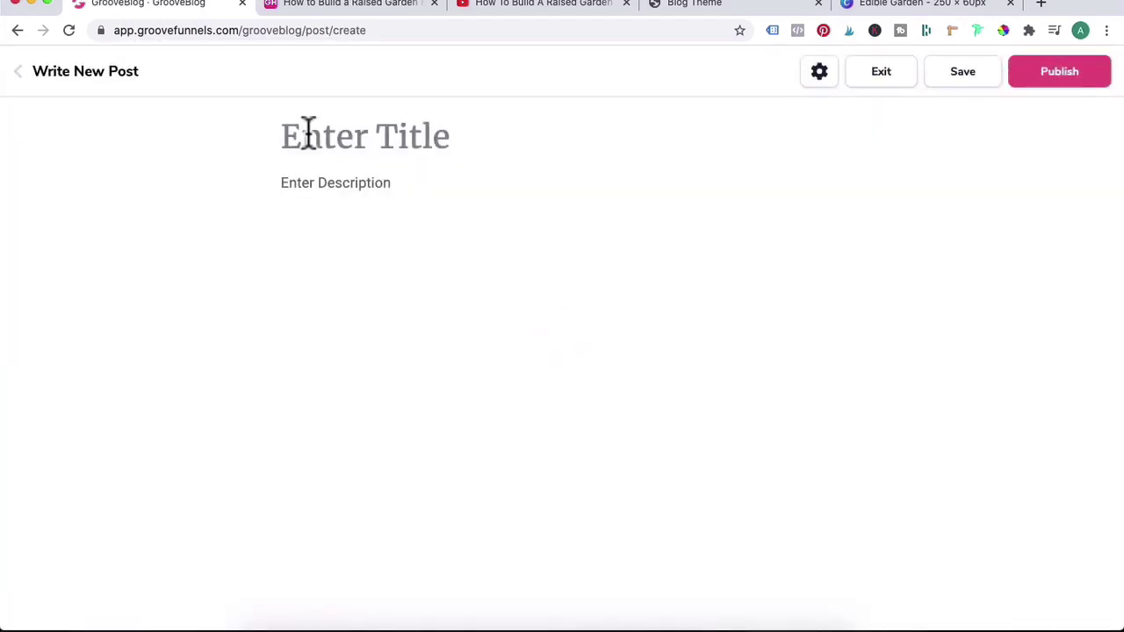
{"action": "left_click", "coordinate": [308, 134]}
{"action": "type", "text": "How To Build A Raised Garden Bed"}
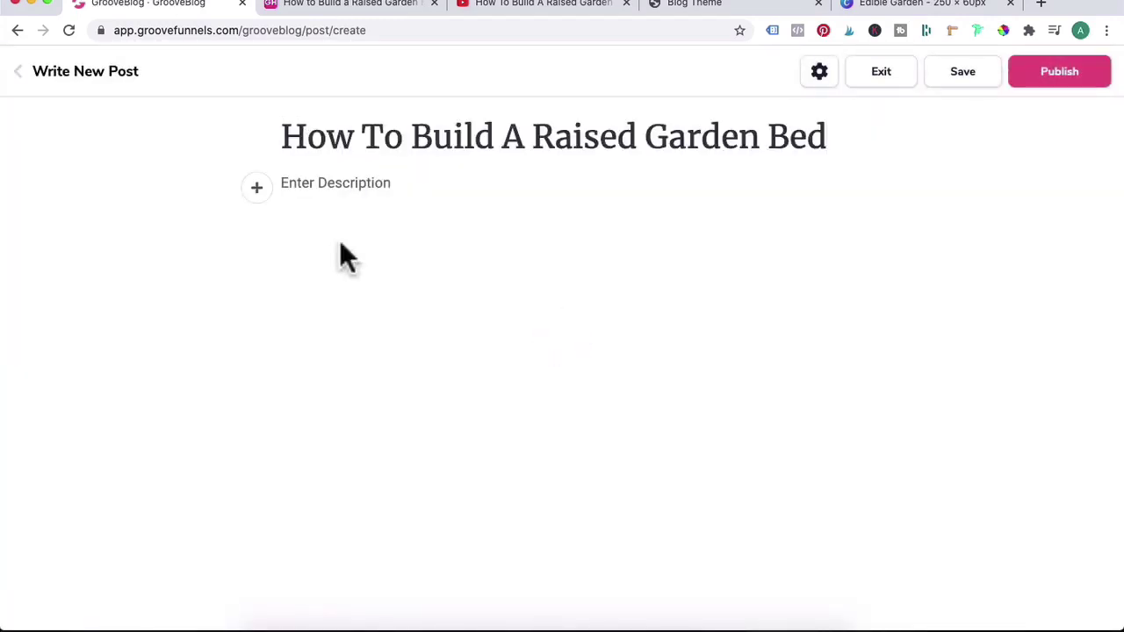
Step: Copy the "Plants are lifted out of the way" paragraph from the Good Housekeeping raised bed article into the post's description
{"action": "left_click", "coordinate": [356, 184]}
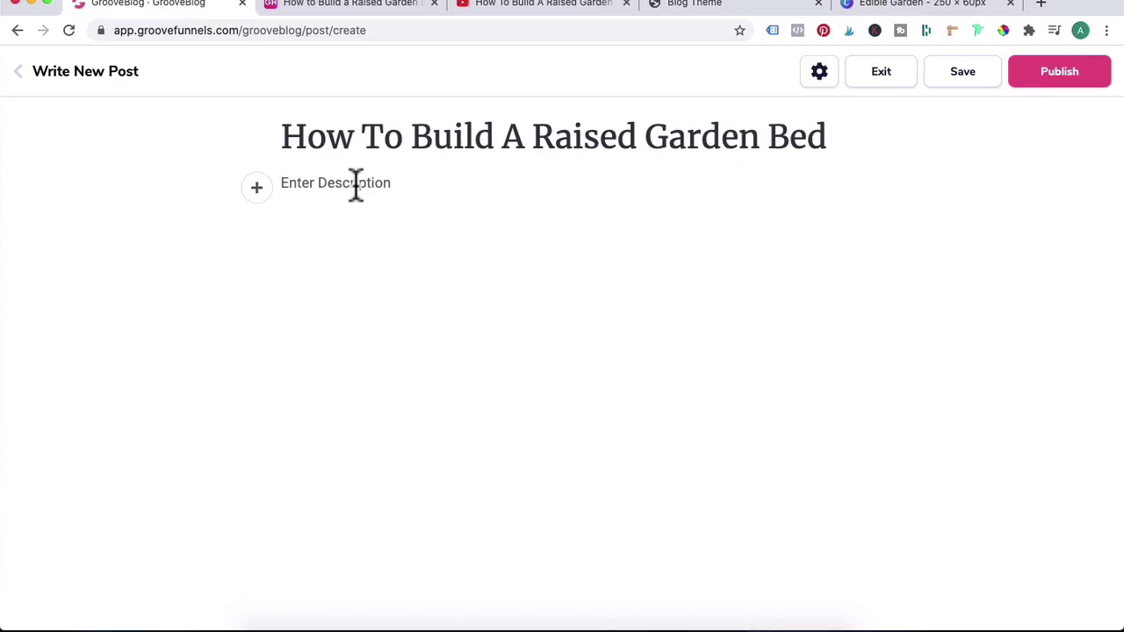
{"action": "left_click", "coordinate": [376, 7]}
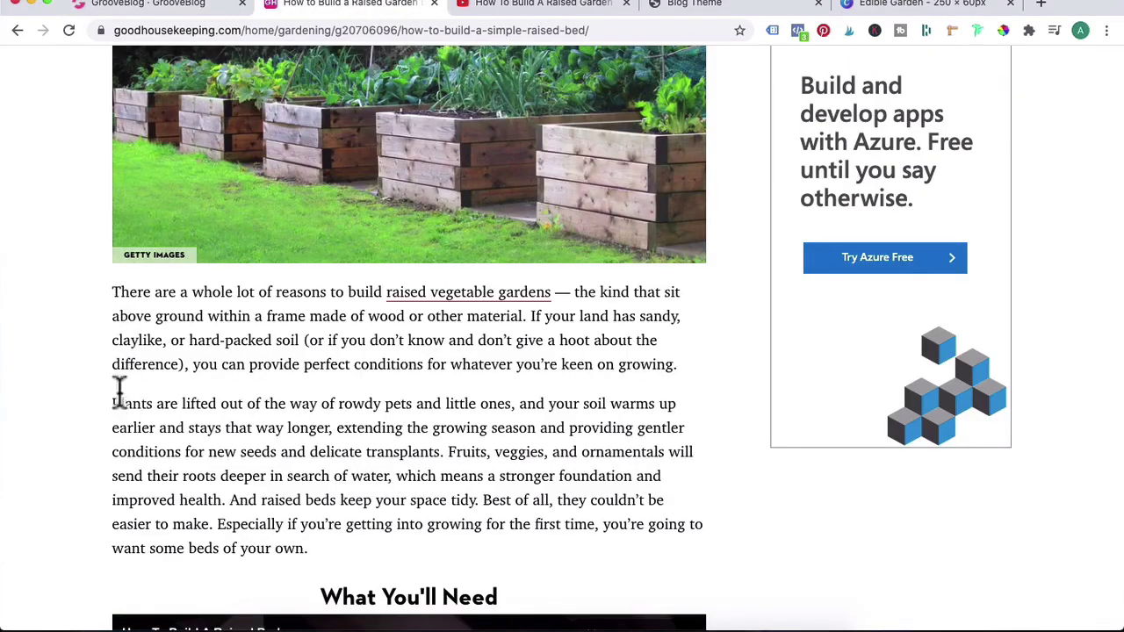
{"action": "left_click_drag", "start_coordinate": [118, 401], "coordinate": [314, 562]}
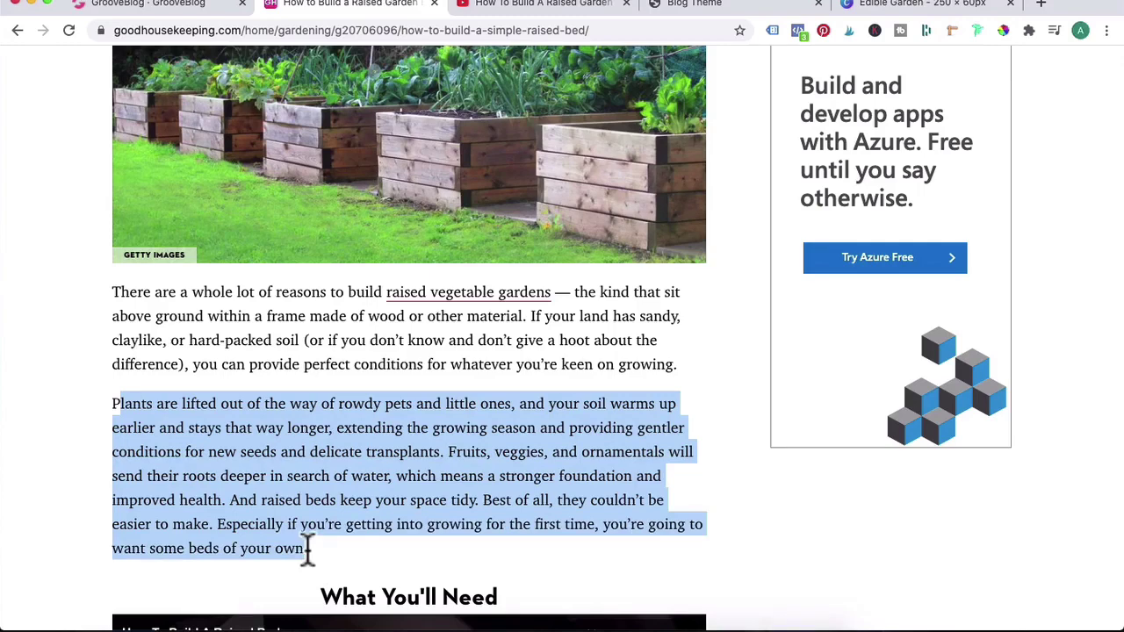
{"action": "key", "text": "super+c"}
{"action": "key", "text": "ctrl+shift+Tab"}
{"action": "left_click", "coordinate": [289, 185]}
{"action": "key", "text": "super+v"}
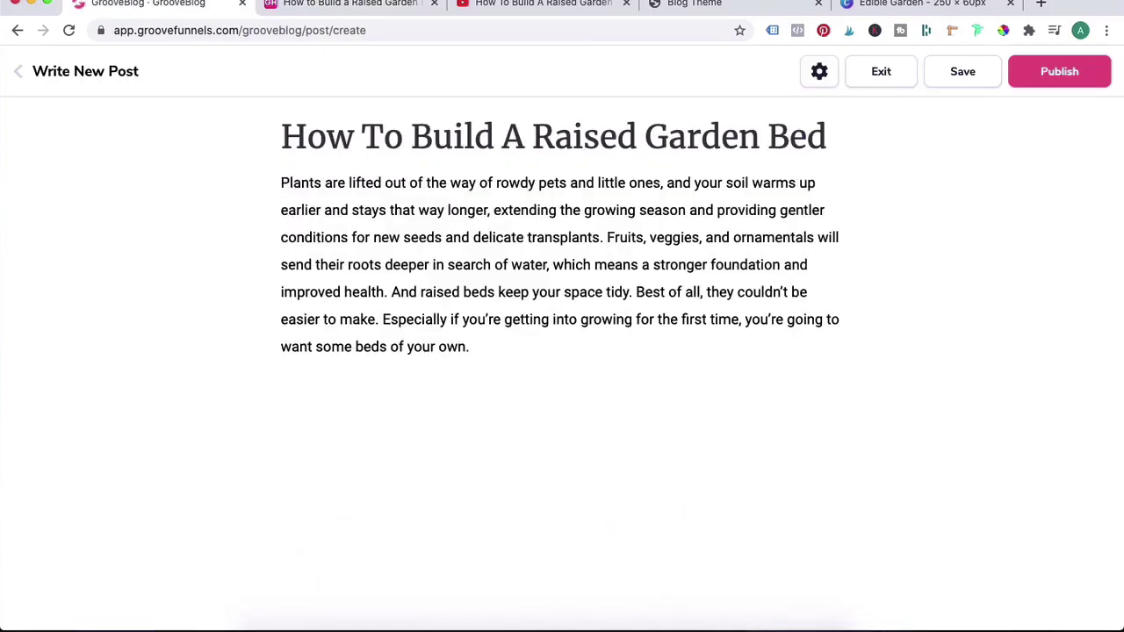
Step: Add the line "Sub heading" below the paragraph, format it as Heading 2, and leave a blank line above it
{"action": "type", "text": "Su"}
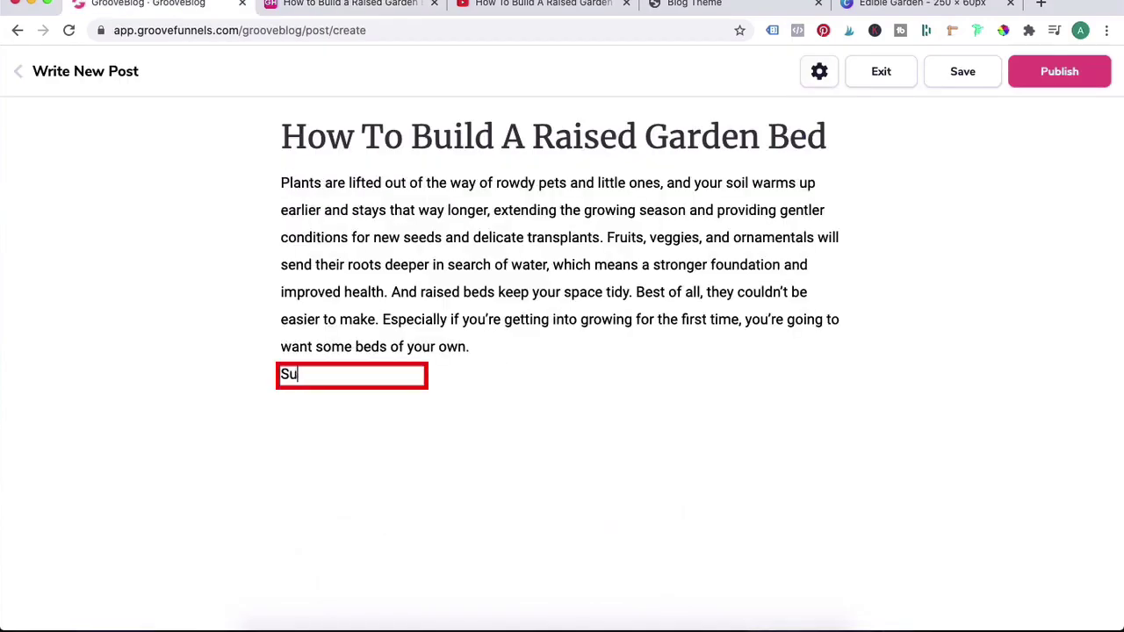
{"action": "type", "text": "b heading"}
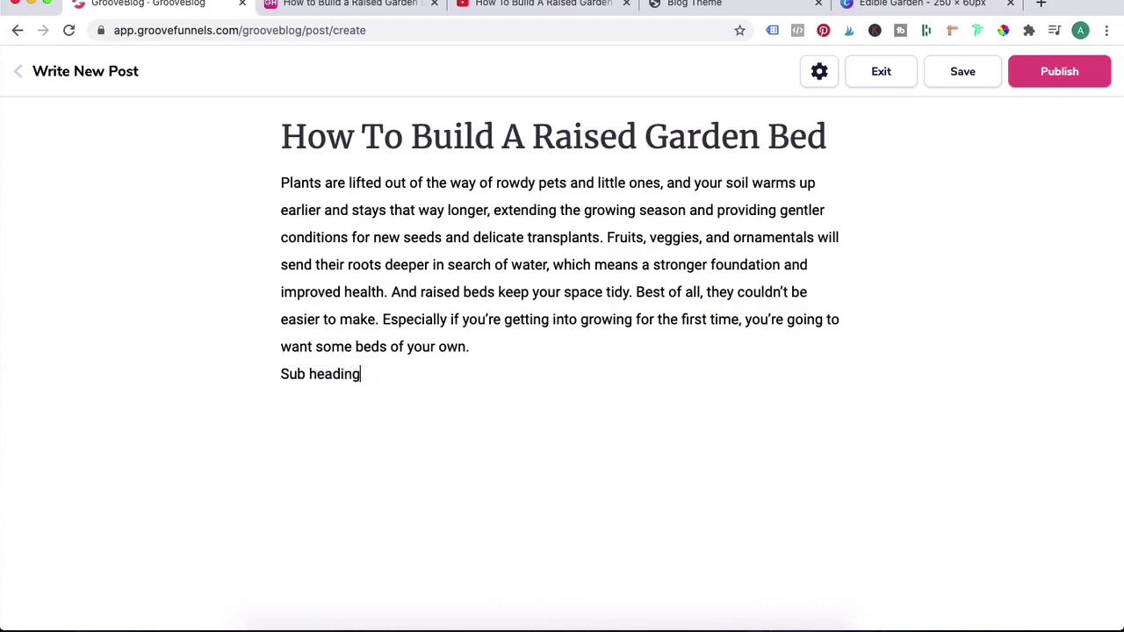
{"action": "left_click_drag", "start_coordinate": [571, 365], "coordinate": [251, 383]}
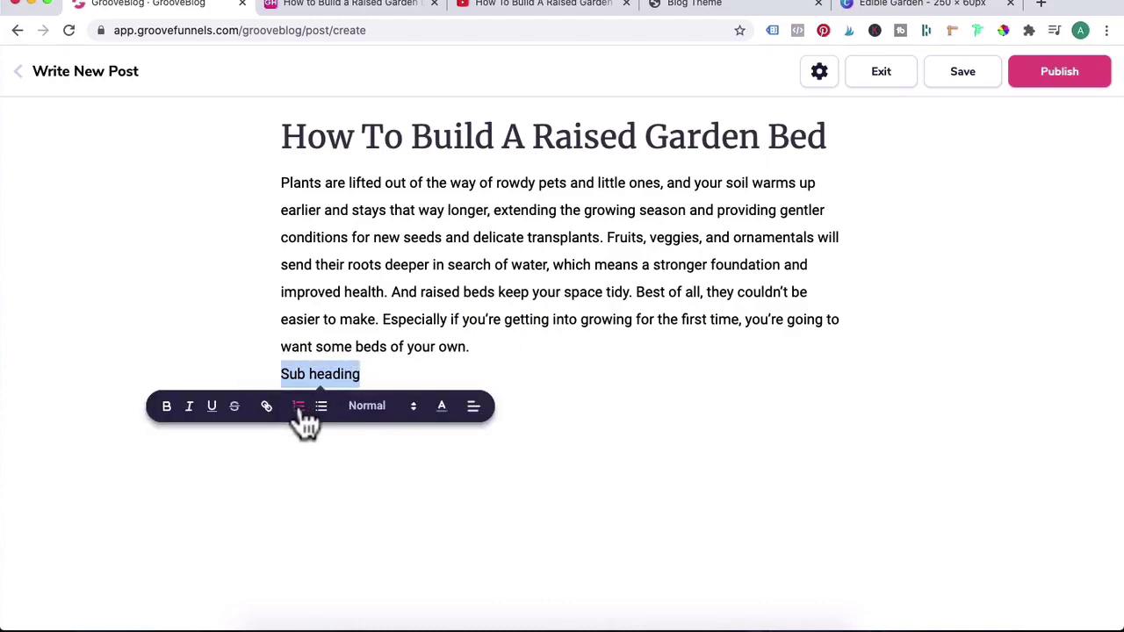
{"action": "left_click", "coordinate": [382, 408]}
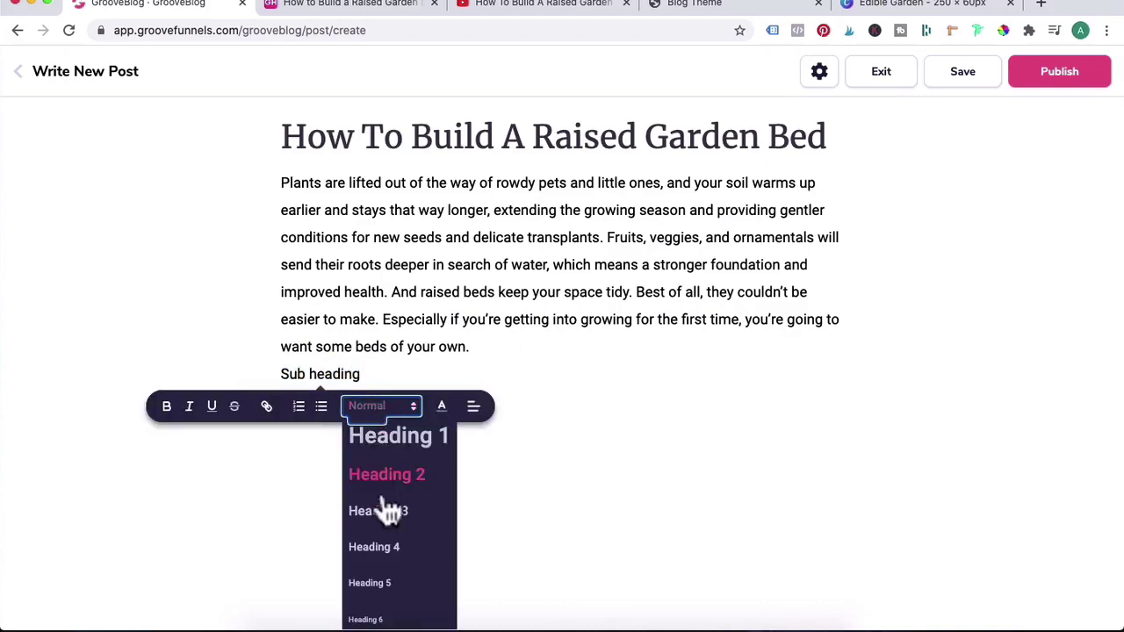
{"action": "left_click", "coordinate": [389, 478]}
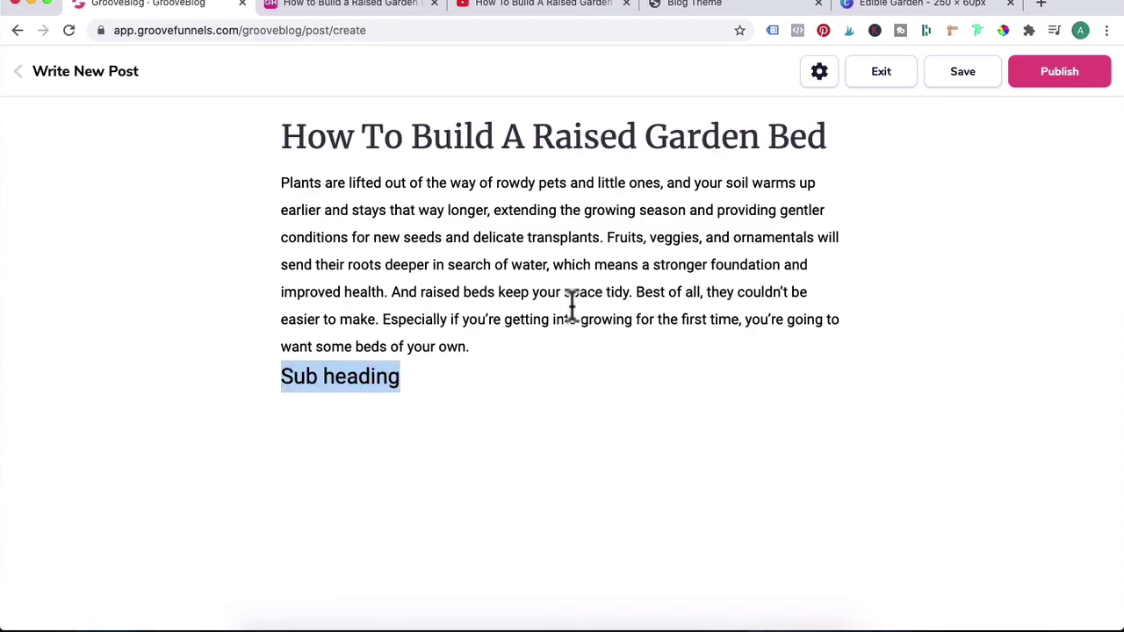
{"action": "left_click", "coordinate": [527, 345]}
{"action": "key", "text": "Return"}
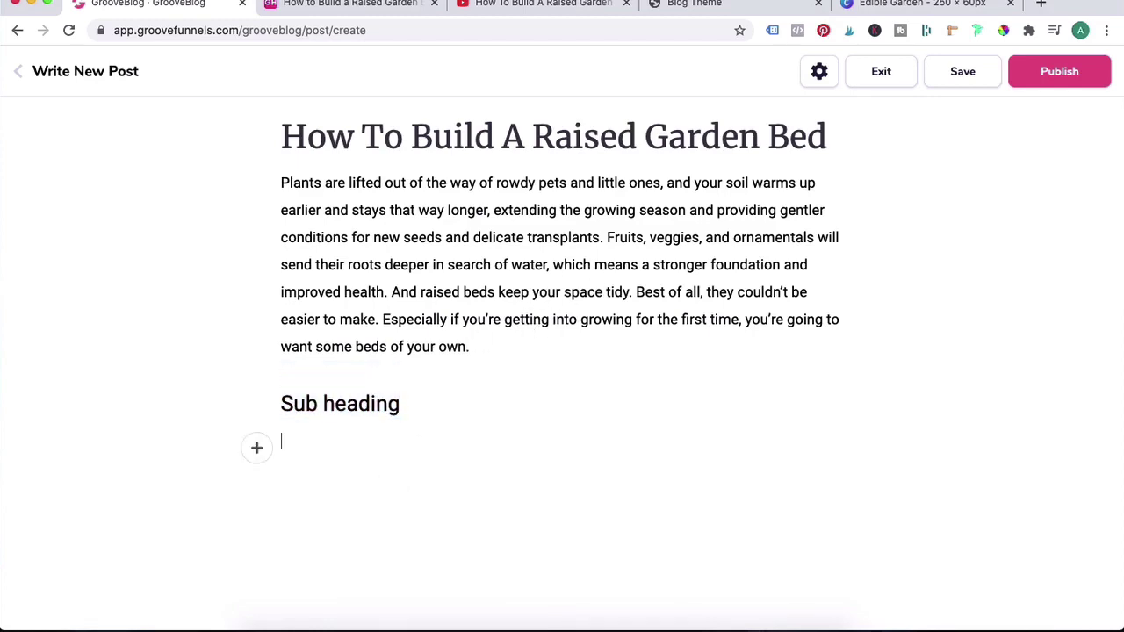
Step: Embed the YouTube video "How To Build A Raised Garden Bed" below the subheading using its link
{"action": "left_click", "coordinate": [535, 3]}
{"action": "left_click", "coordinate": [318, 33]}
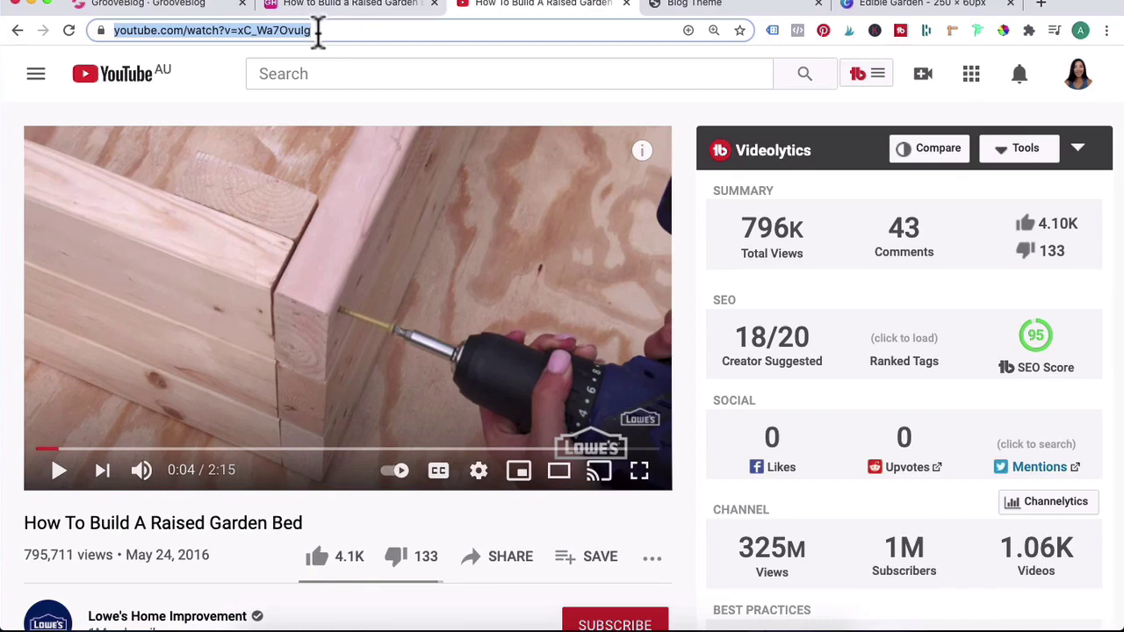
{"action": "left_click", "coordinate": [191, 5]}
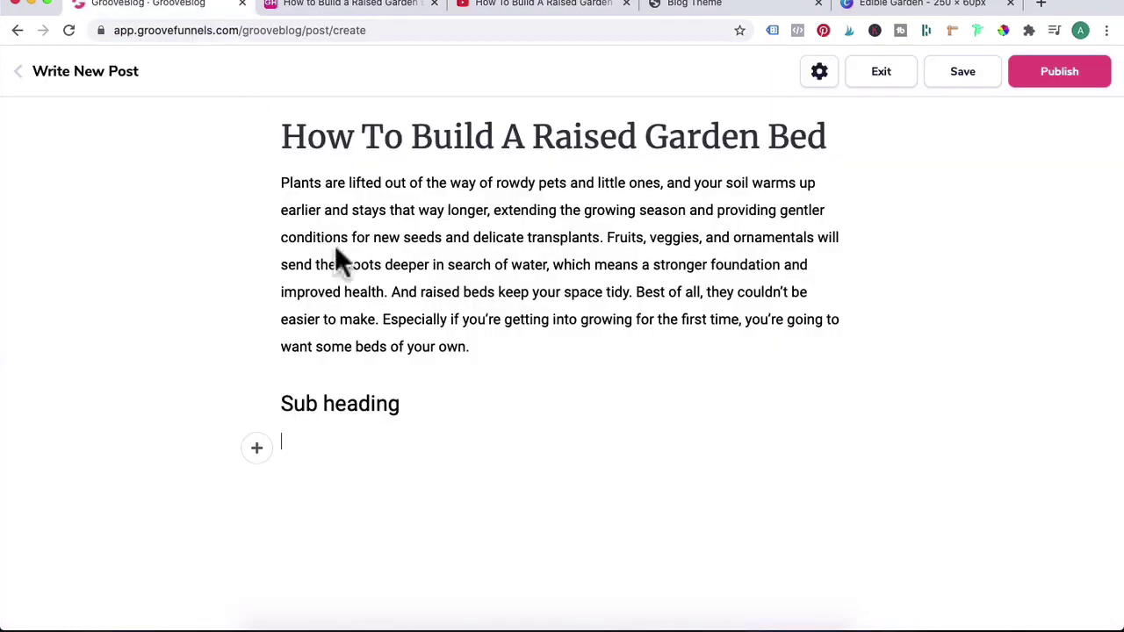
{"action": "left_click", "coordinate": [257, 449]}
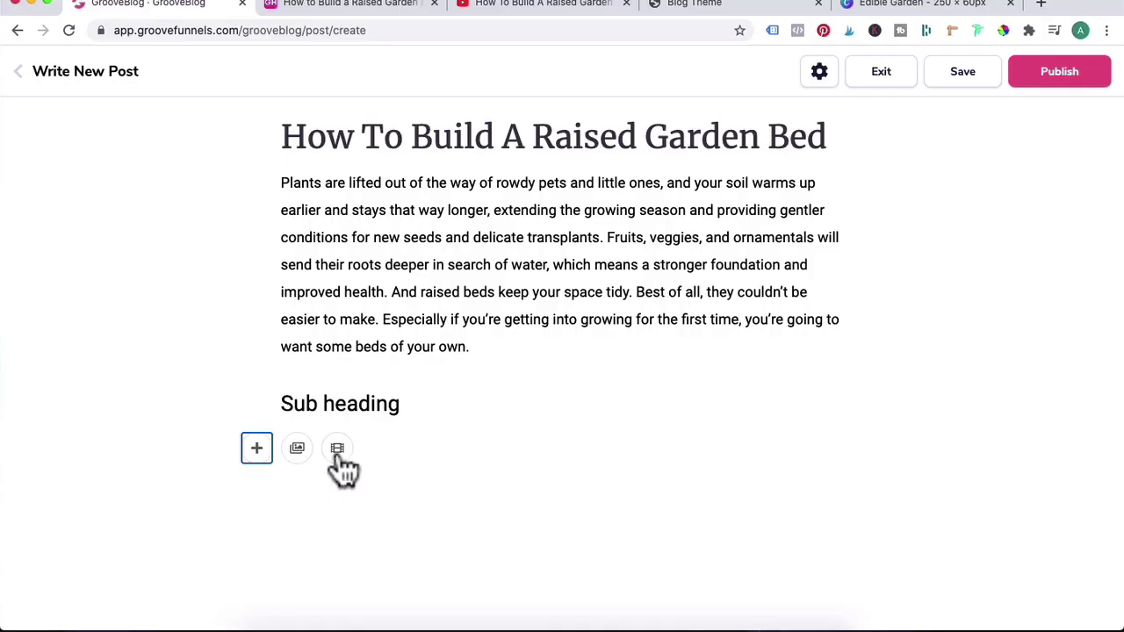
{"action": "left_click", "coordinate": [337, 449]}
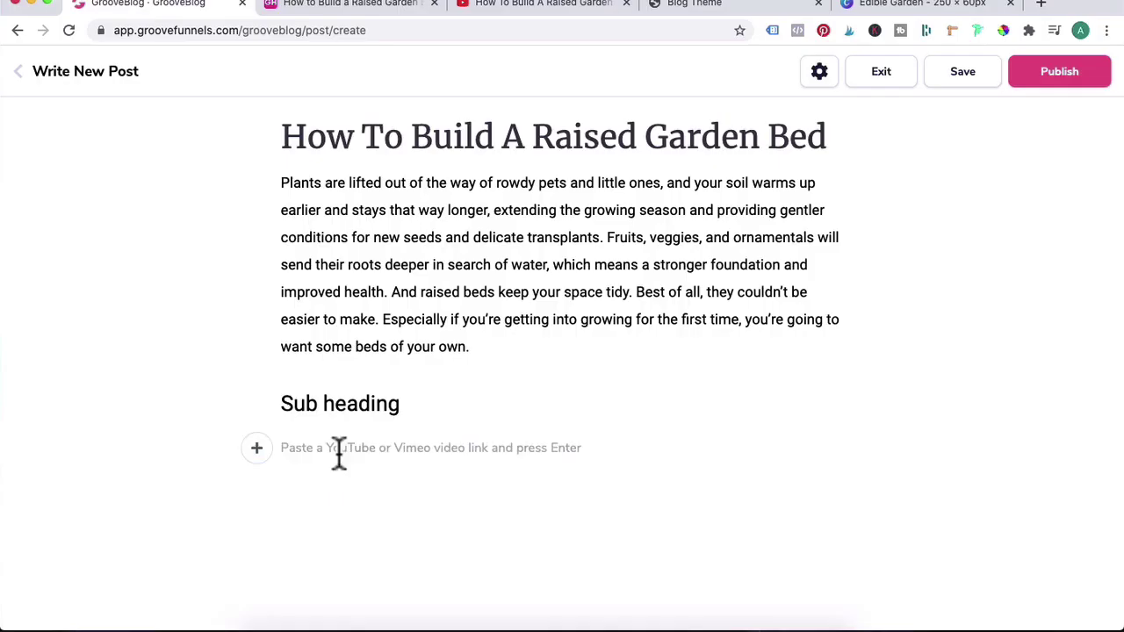
{"action": "left_click", "coordinate": [316, 448]}
{"action": "key", "text": "super+v"}
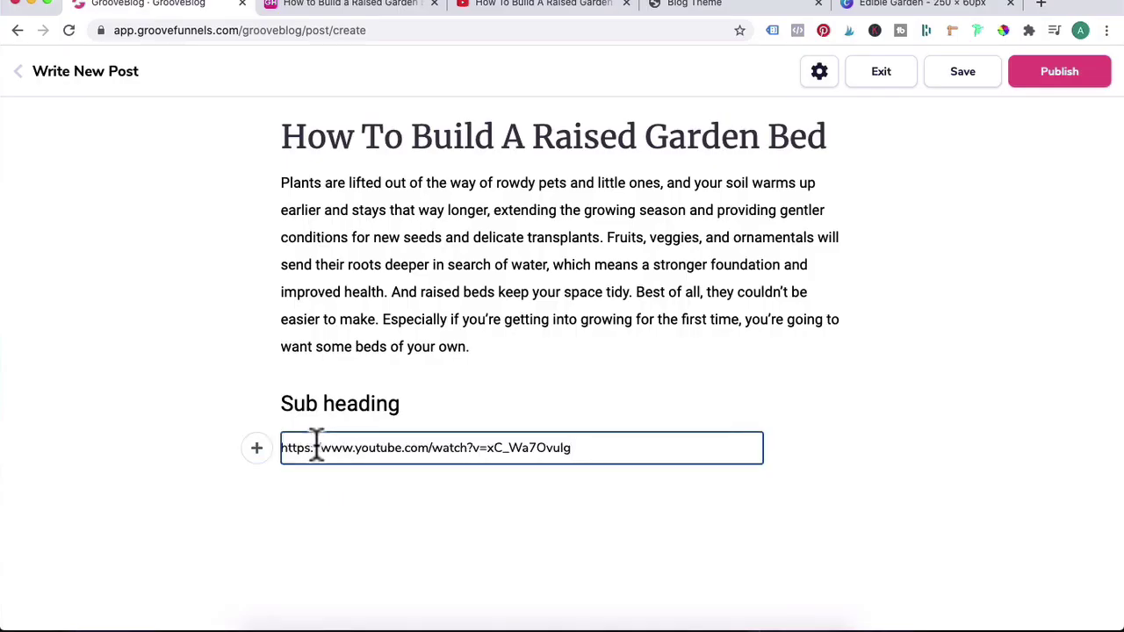
{"action": "key", "text": "Return"}
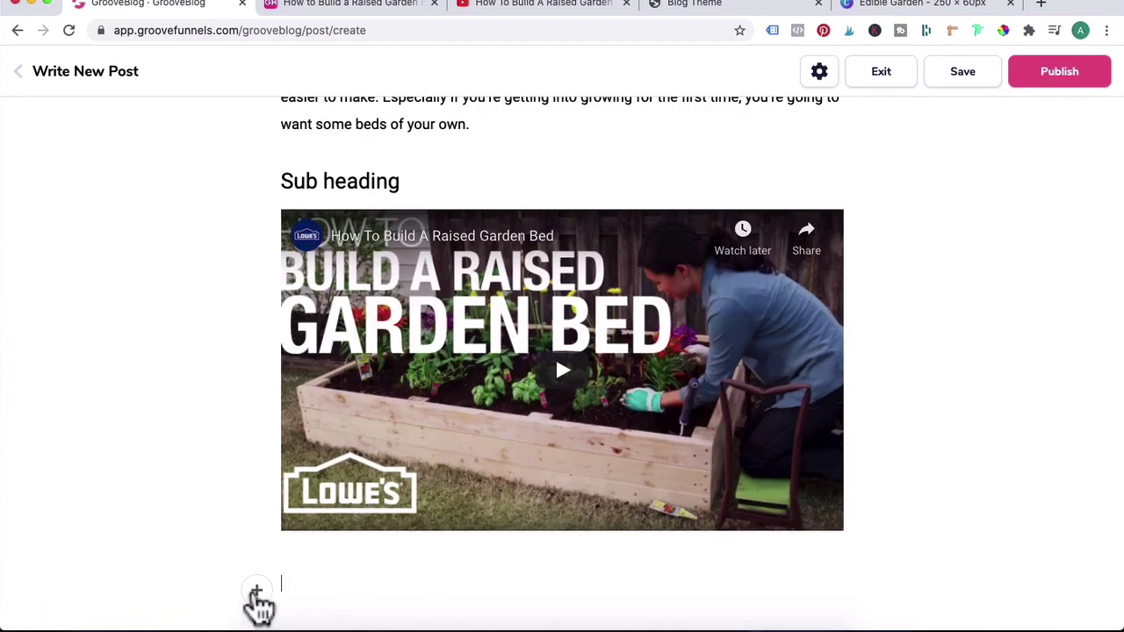
Step: Upload "gardening in Australia.jpg" from Downloads to the image library and insert it below the embedded video
{"action": "left_click", "coordinate": [257, 592]}
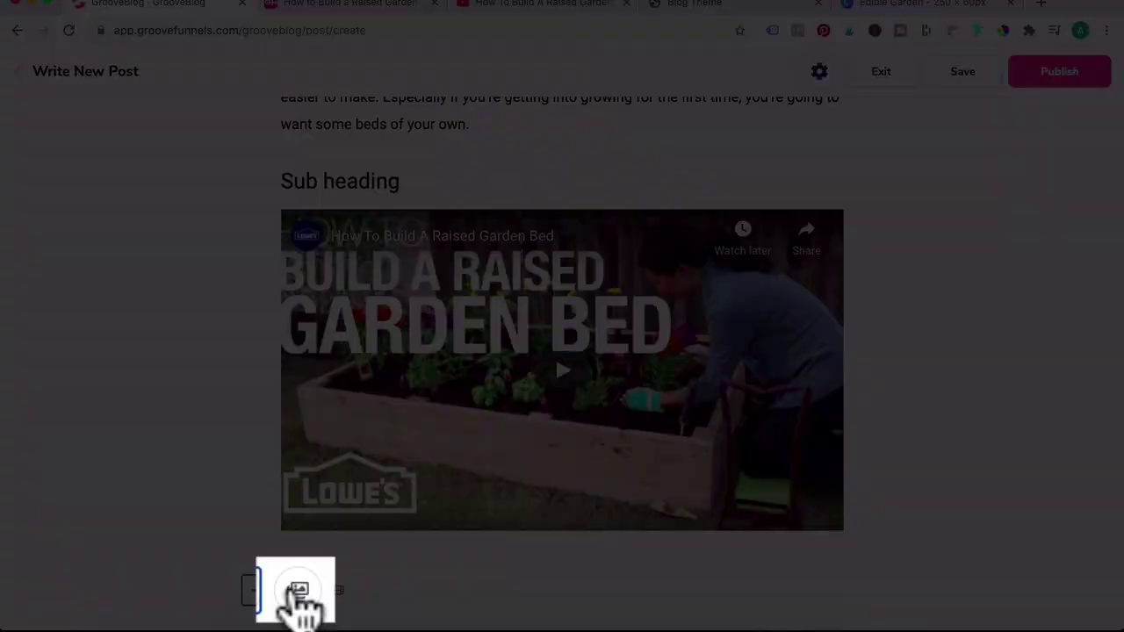
{"action": "left_click", "coordinate": [296, 590]}
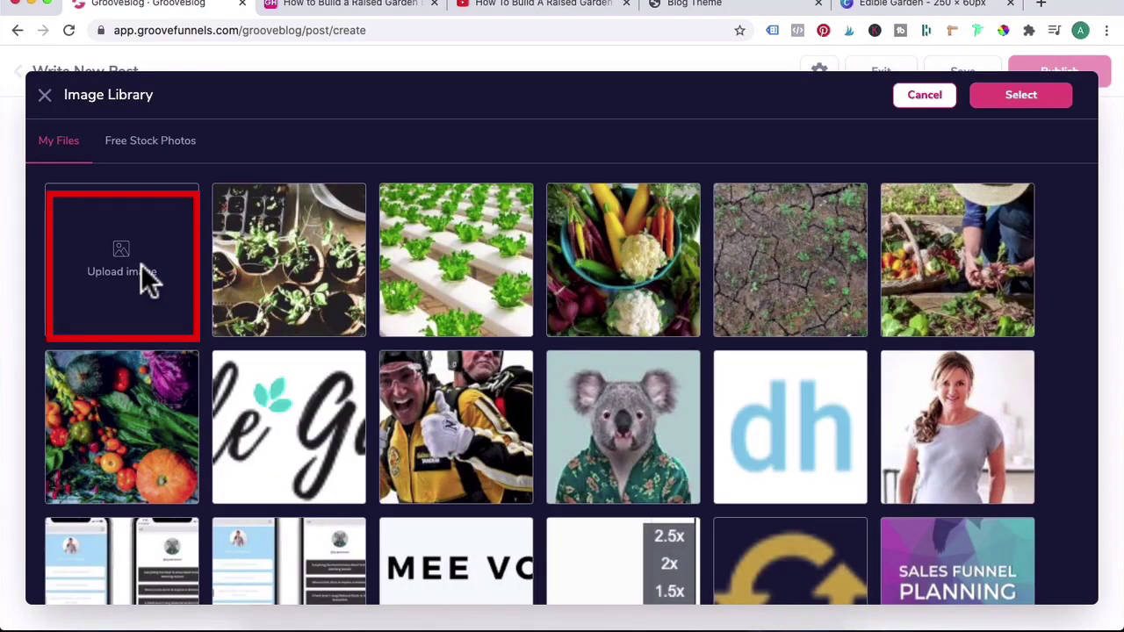
{"action": "left_click", "coordinate": [140, 265]}
{"action": "left_click", "coordinate": [401, 184]}
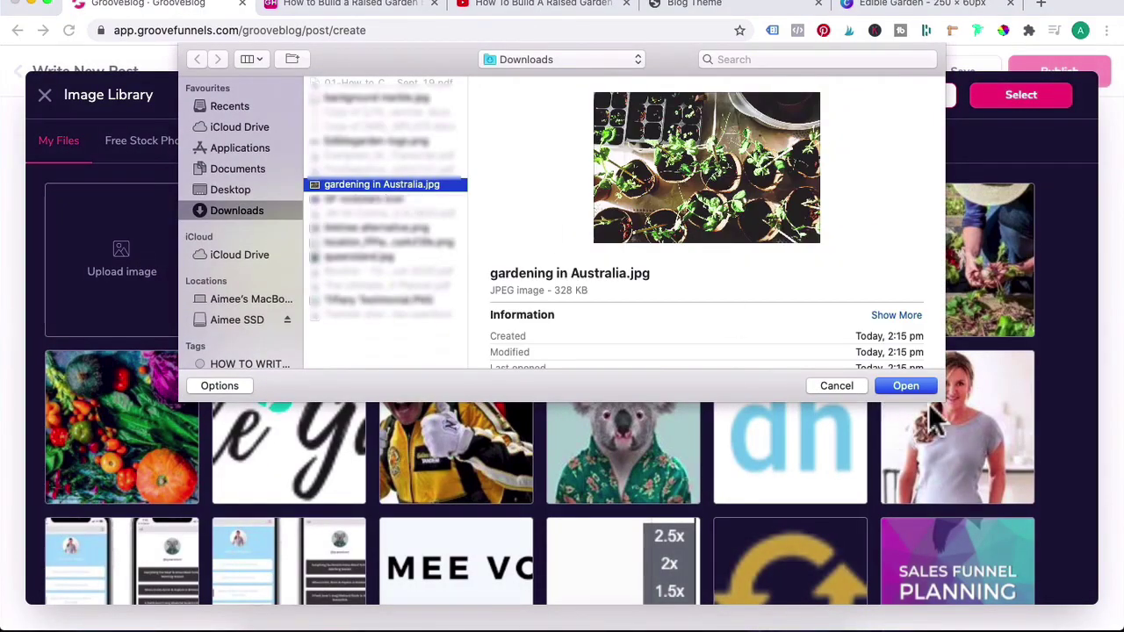
{"action": "left_click", "coordinate": [905, 386]}
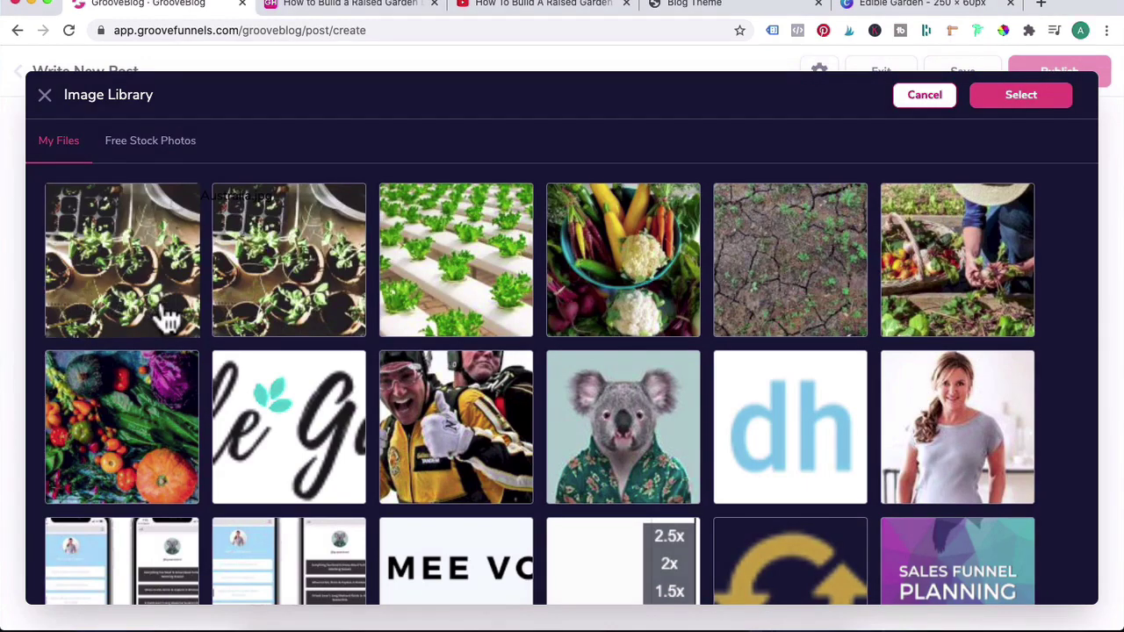
{"action": "left_click", "coordinate": [303, 244]}
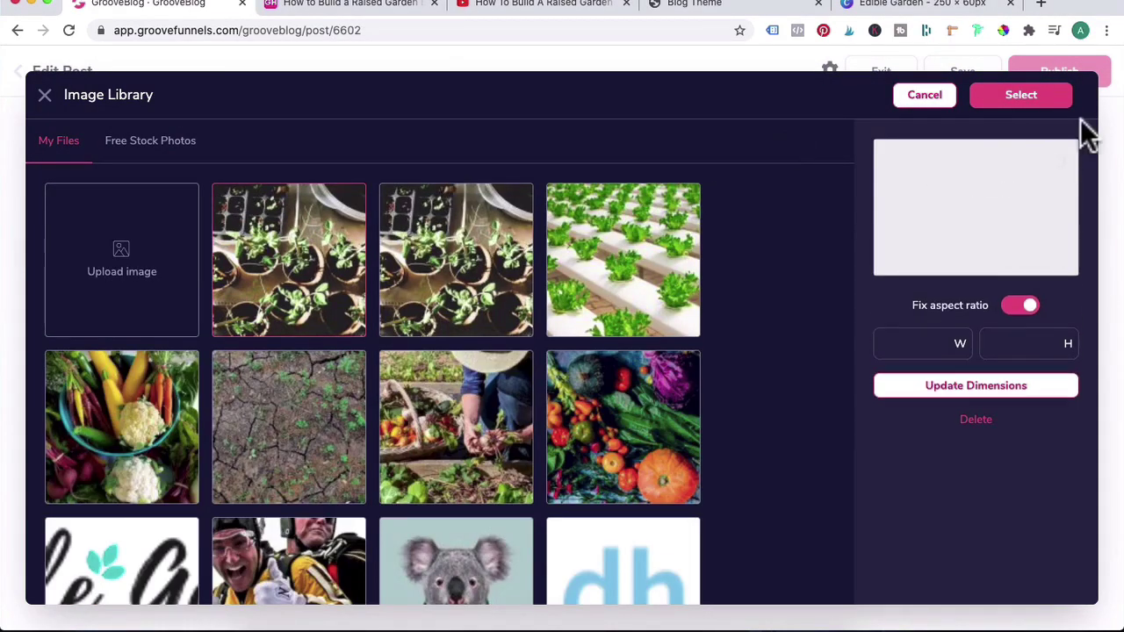
{"action": "left_click", "coordinate": [1023, 95]}
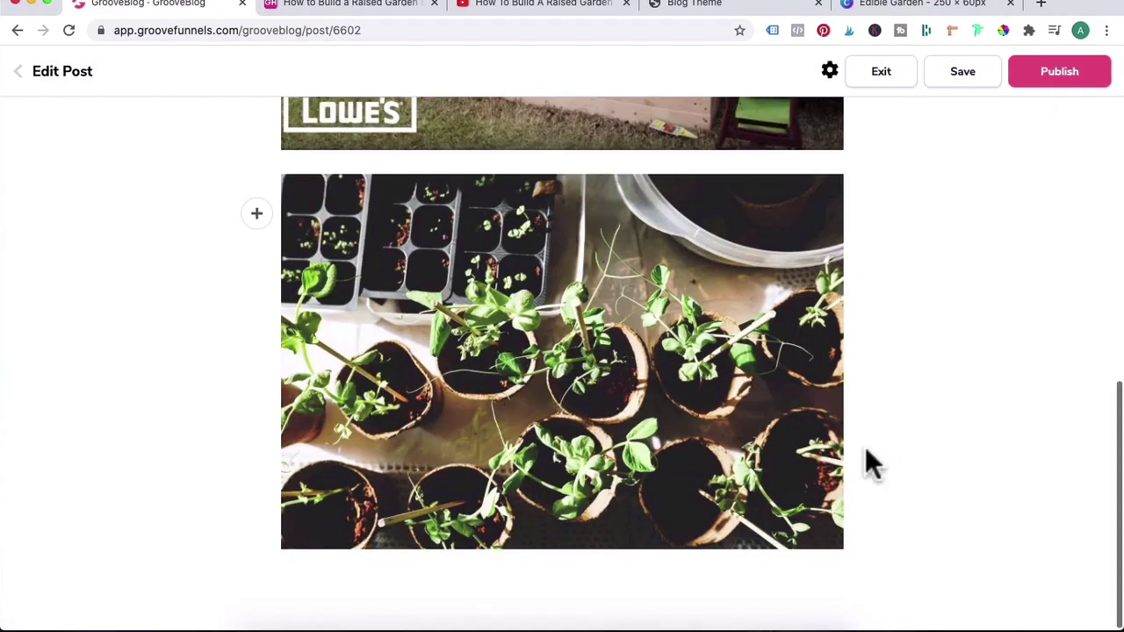
Step: Link the seedling image below the video to google.com
{"action": "scroll", "coordinate": [835, 481], "scroll_direction": "up", "scroll_amount": 1}
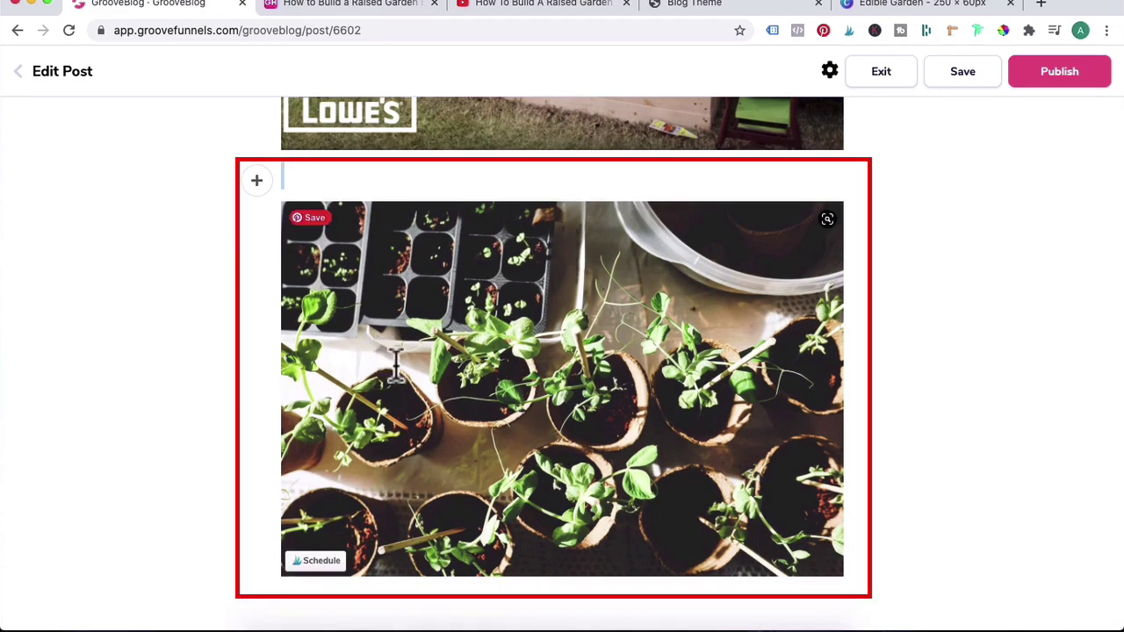
{"action": "left_click_drag", "start_coordinate": [303, 176], "coordinate": [646, 457]}
{"action": "scroll", "coordinate": [801, 413], "scroll_direction": "down", "scroll_amount": 1}
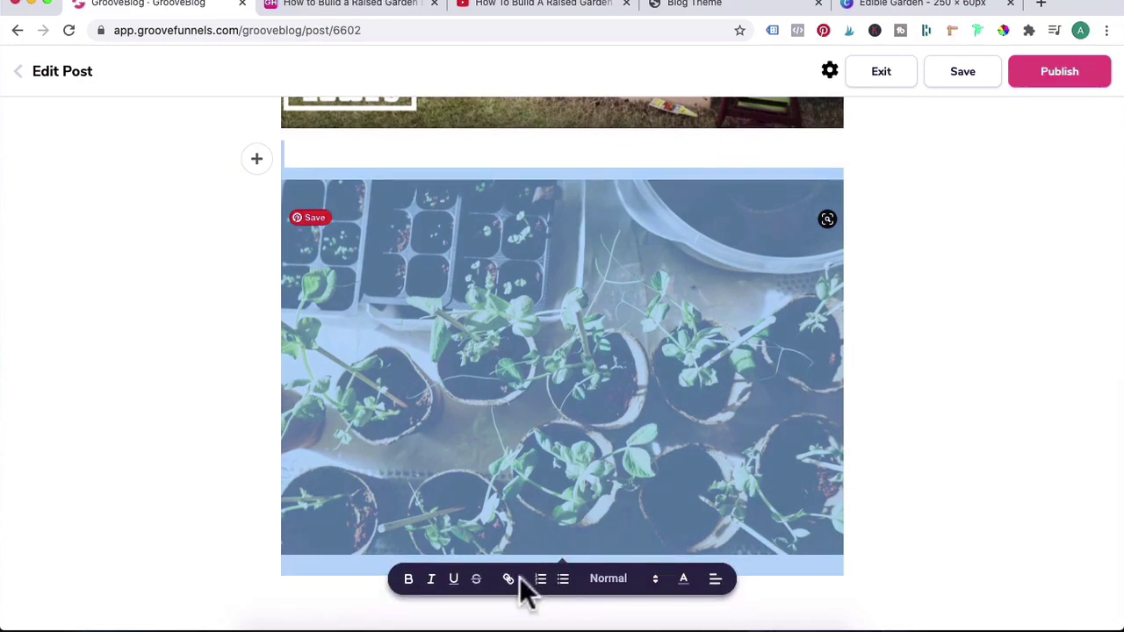
{"action": "left_click", "coordinate": [509, 580]}
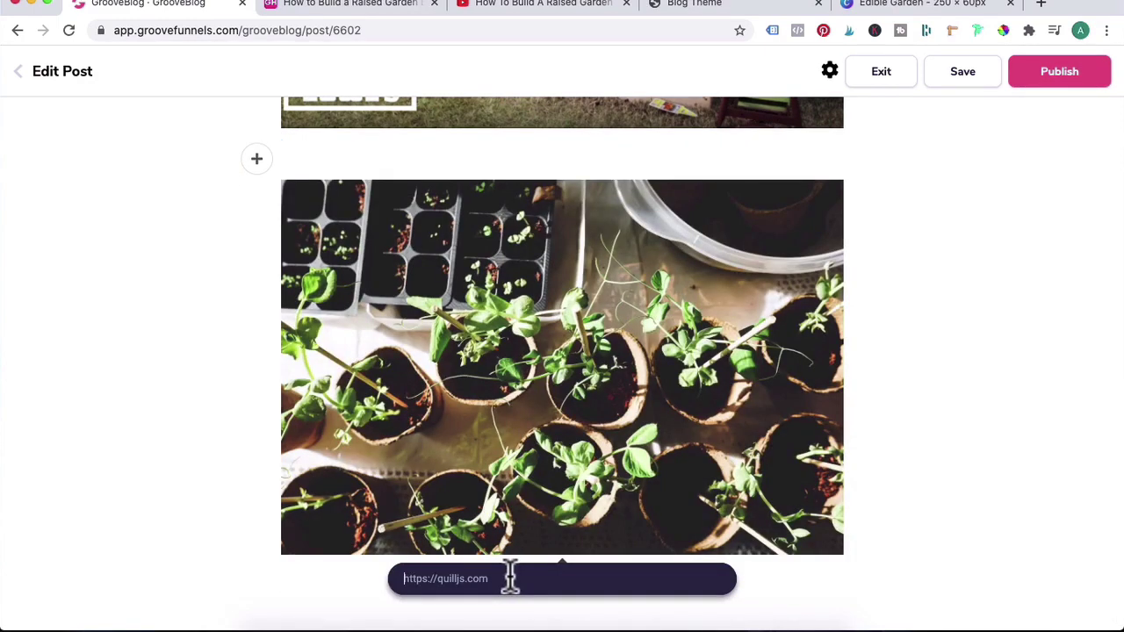
{"action": "type", "text": "google.com"}
{"action": "key", "text": "Return"}
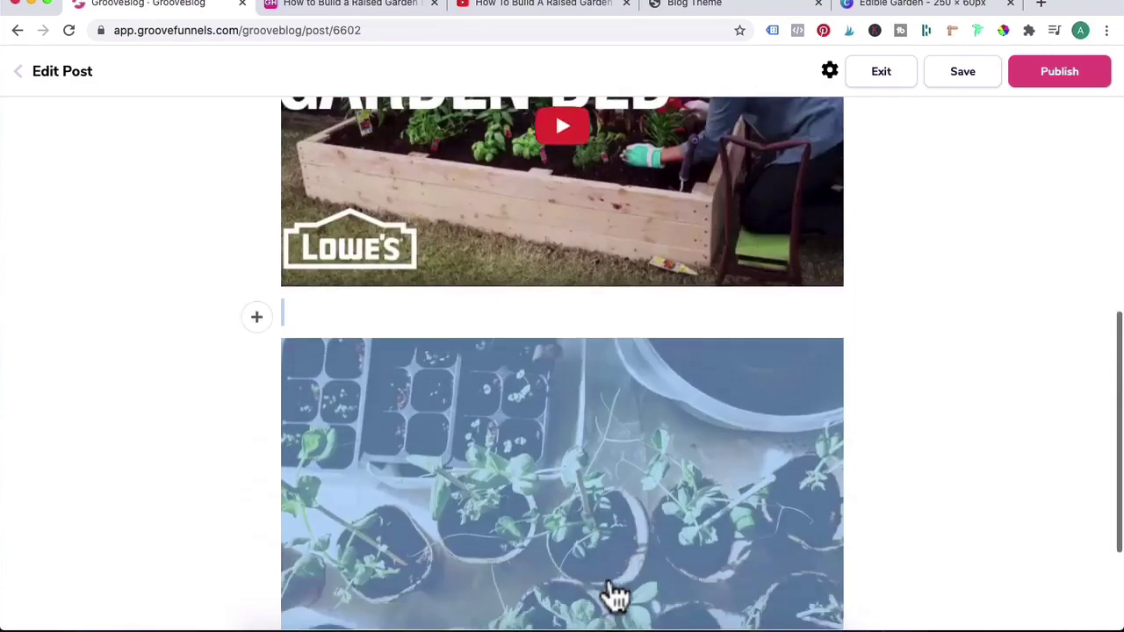
{"action": "key", "text": "Return"}
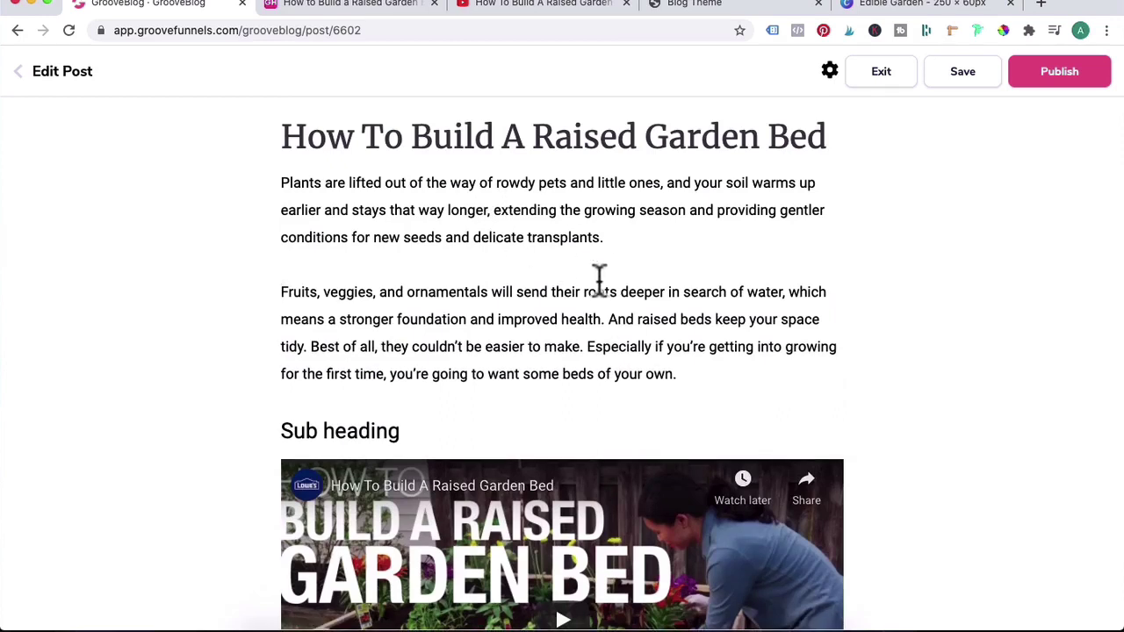
Step: Turn the "Fruits, veggies, and ornamentals" paragraph into a bulleted list, splitting it into three bullets after "water," and "improved health."
{"action": "left_click_drag", "start_coordinate": [580, 294], "coordinate": [282, 291]}
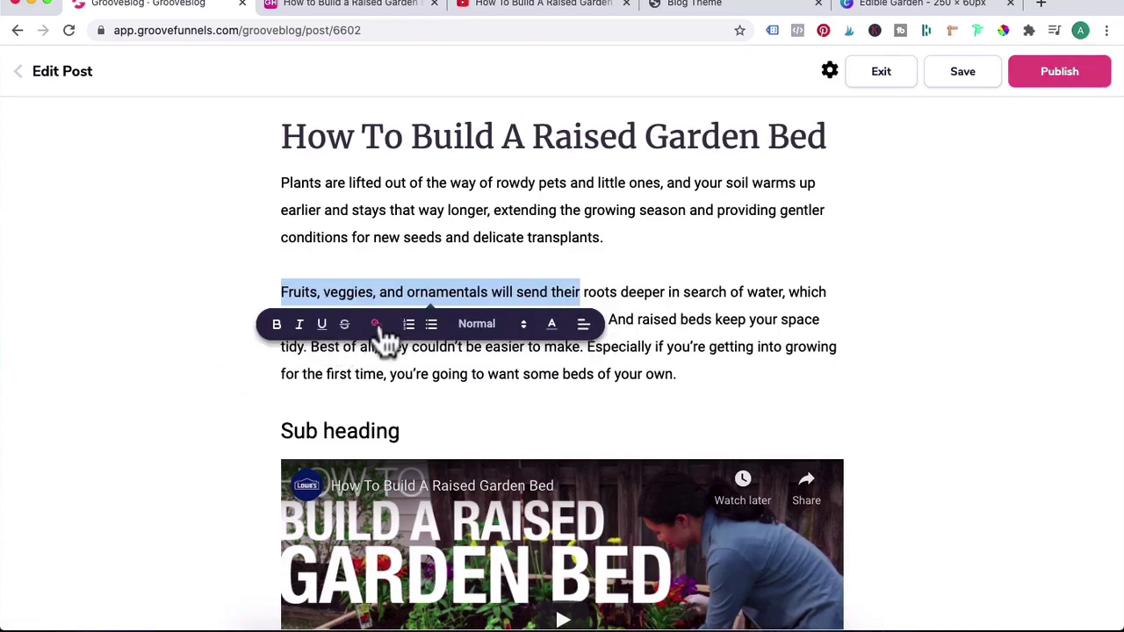
{"action": "left_click", "coordinate": [431, 326]}
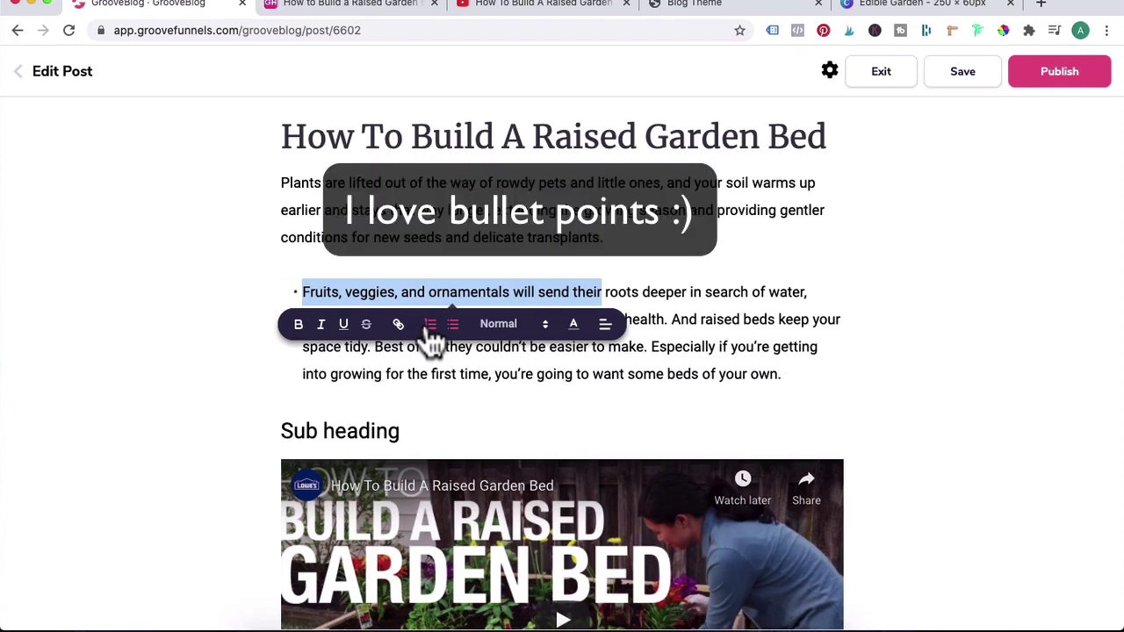
{"action": "left_click", "coordinate": [808, 293]}
{"action": "key", "text": "Delete"}
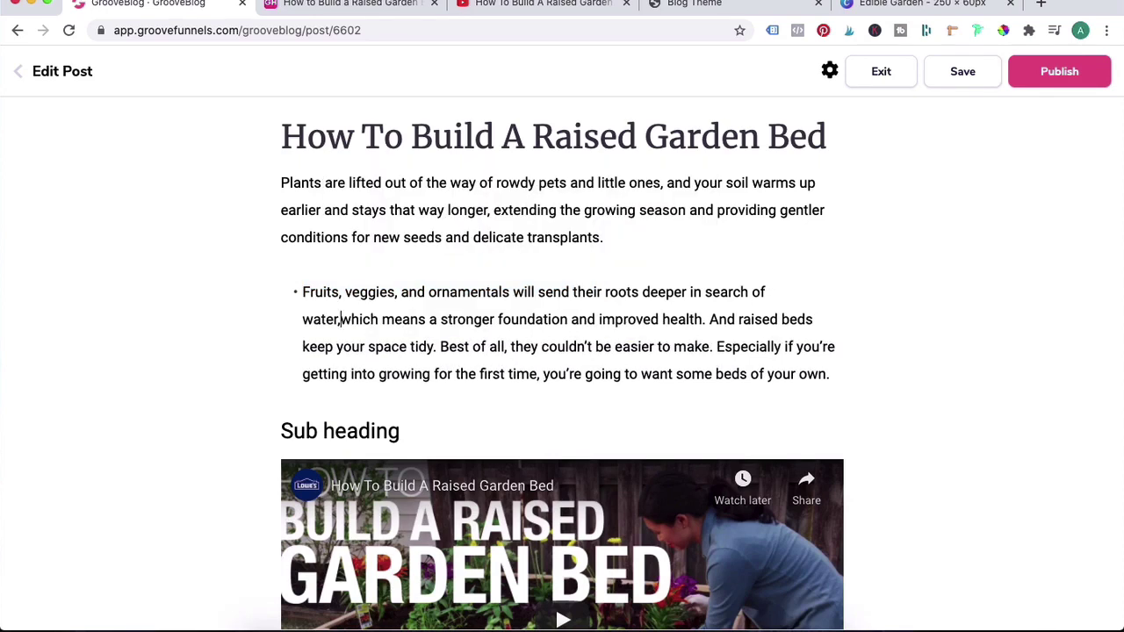
{"action": "key", "text": "Return"}
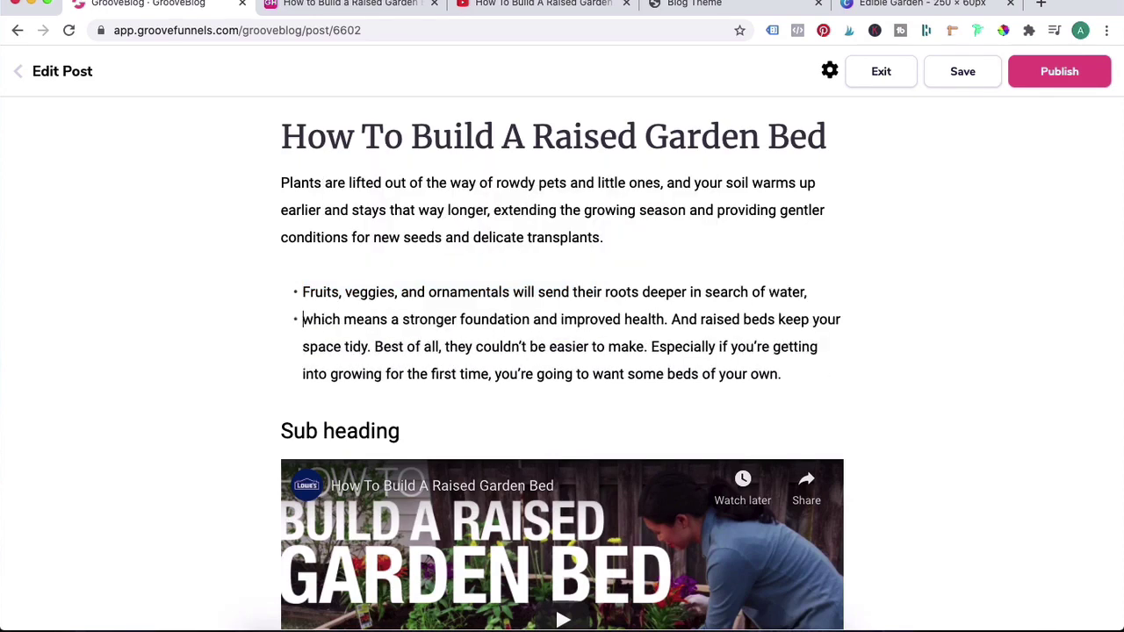
{"action": "left_click", "coordinate": [669, 319]}
{"action": "key", "text": "Return"}
Step: Colour the words "Especially if you're getting" in the last bullet green
{"action": "left_click_drag", "start_coordinate": [511, 374], "coordinate": [347, 374]}
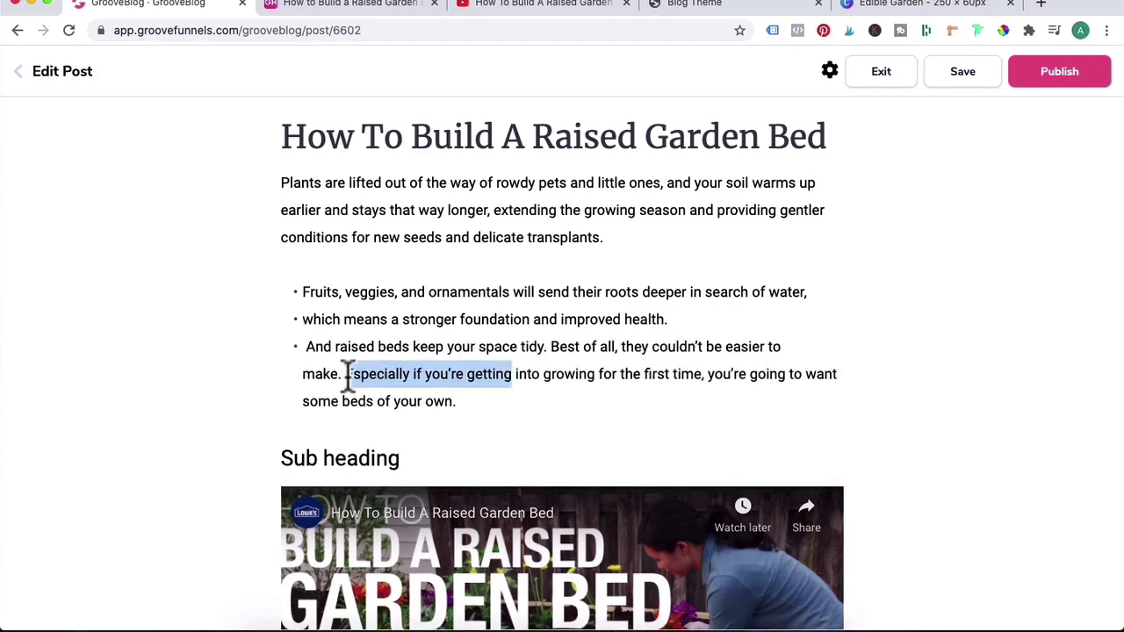
{"action": "left_click", "coordinate": [549, 407]}
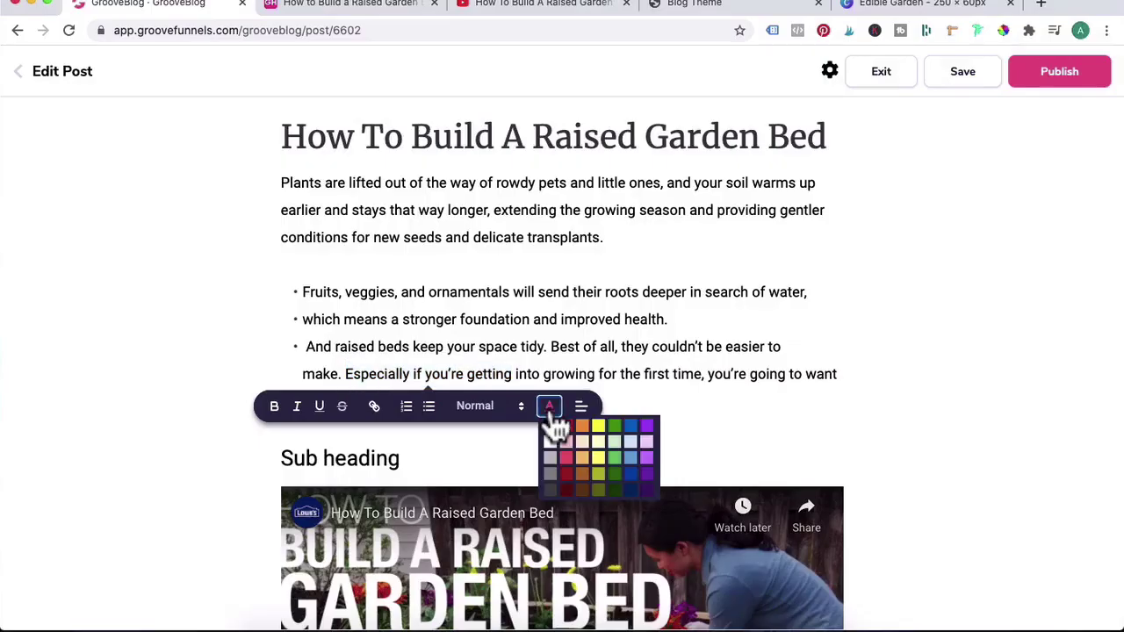
{"action": "left_click", "coordinate": [613, 457]}
{"action": "left_click", "coordinate": [458, 396]}
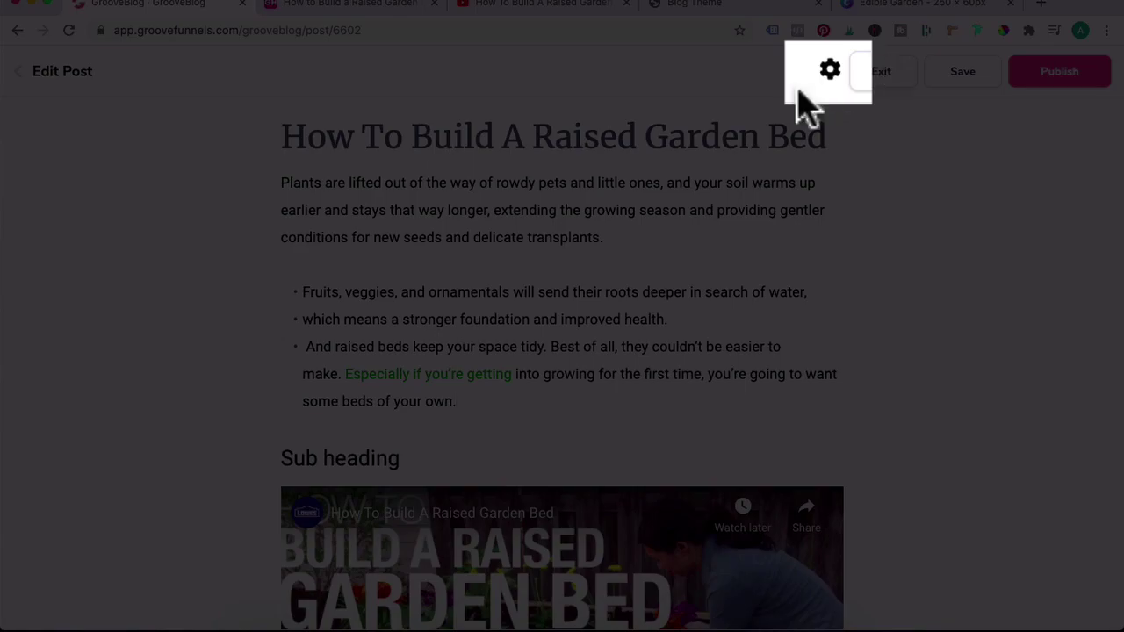
Step: In the post settings, set the library photo of mixed vegetables and orange pumpkins as the featured image
{"action": "left_click", "coordinate": [828, 72]}
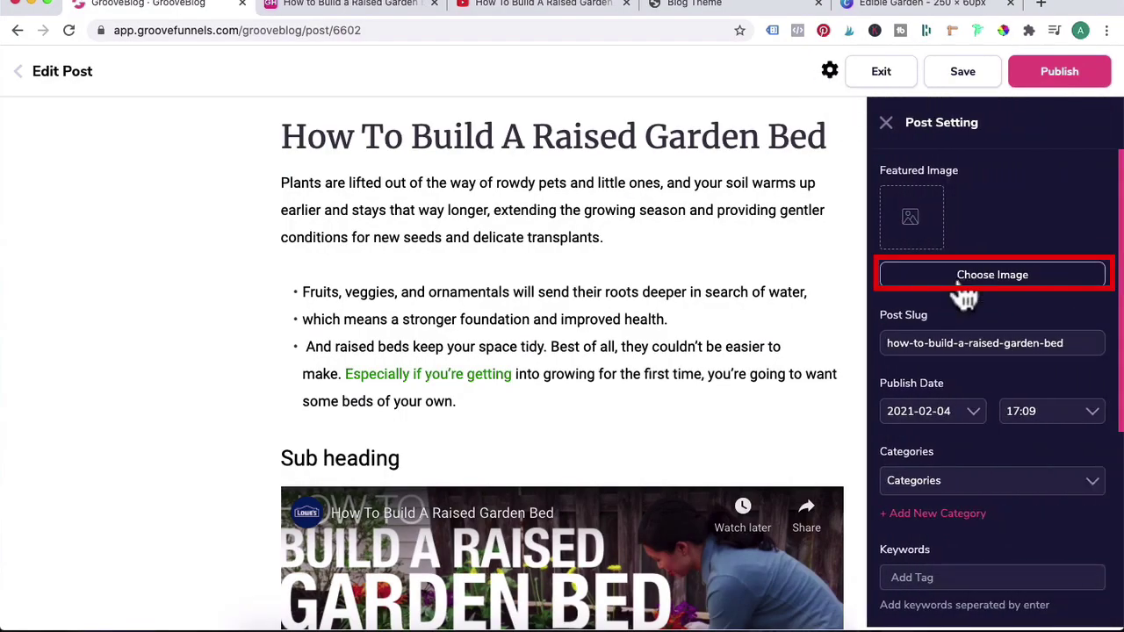
{"action": "left_click", "coordinate": [958, 279]}
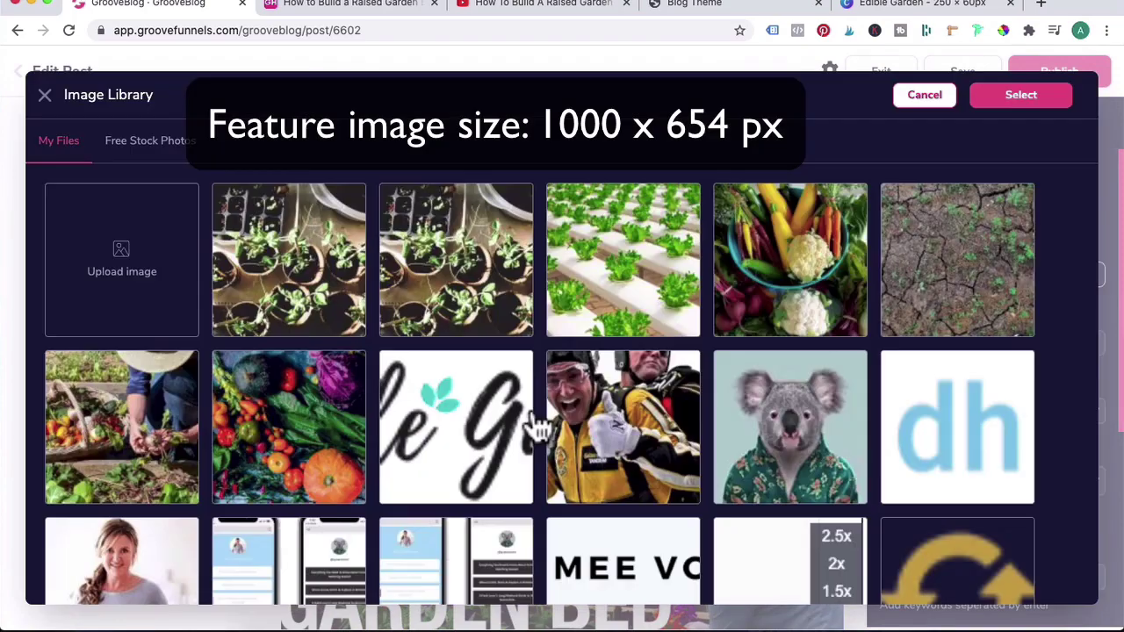
{"action": "left_click", "coordinate": [316, 431]}
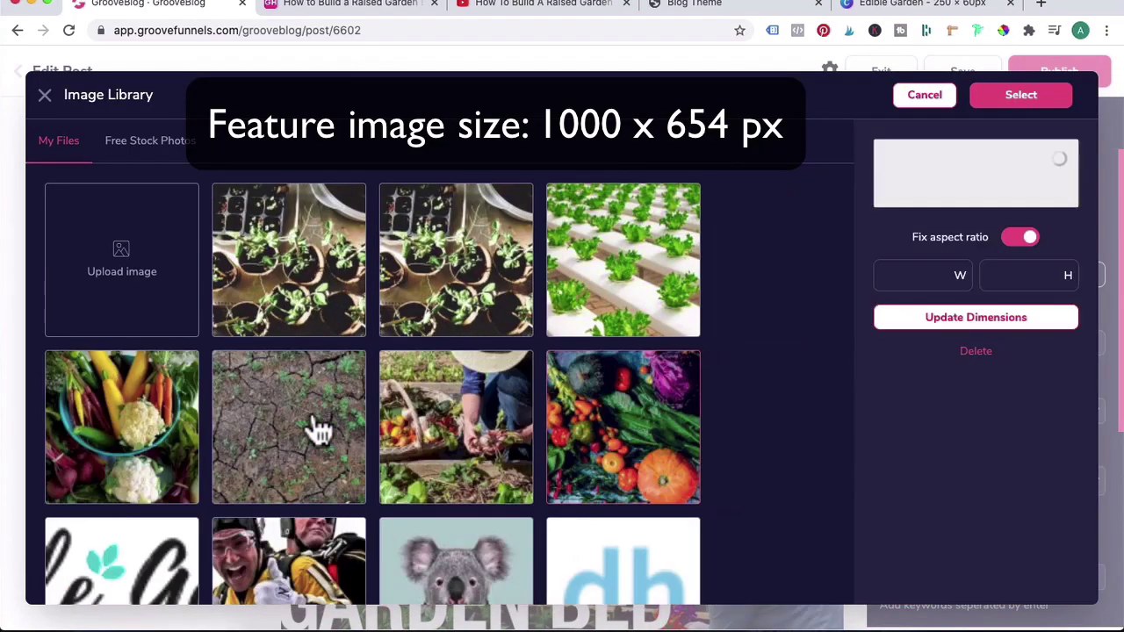
{"action": "left_click", "coordinate": [1016, 99]}
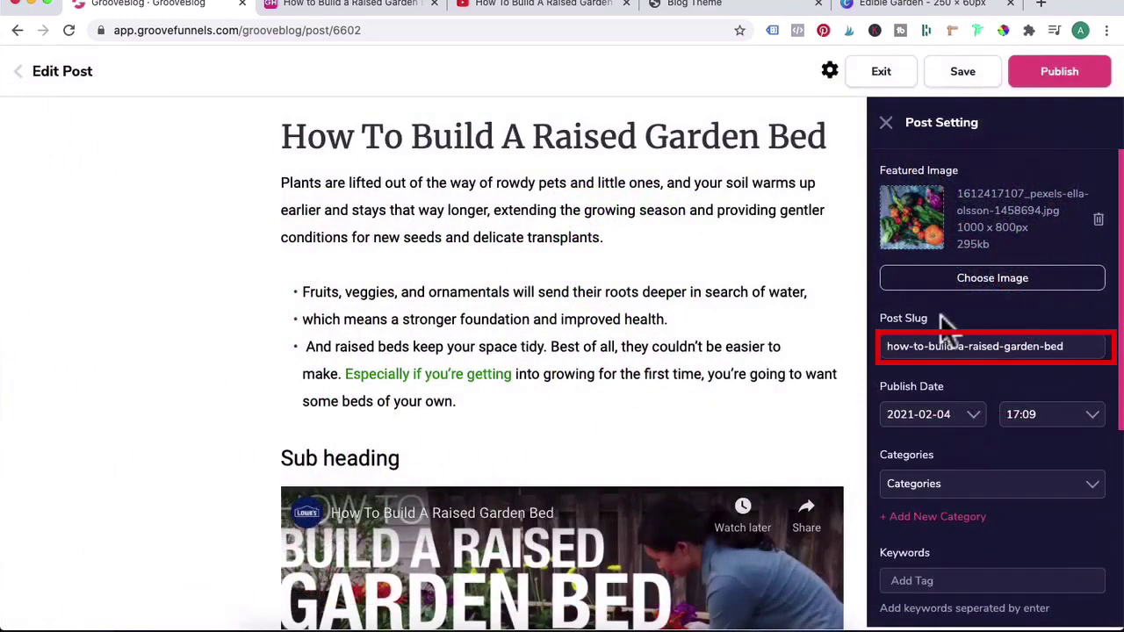
{"action": "type", "text": "https://ediblegarden.grooveblog.com/blog/how-to-build-a-raised-garden-bed"}
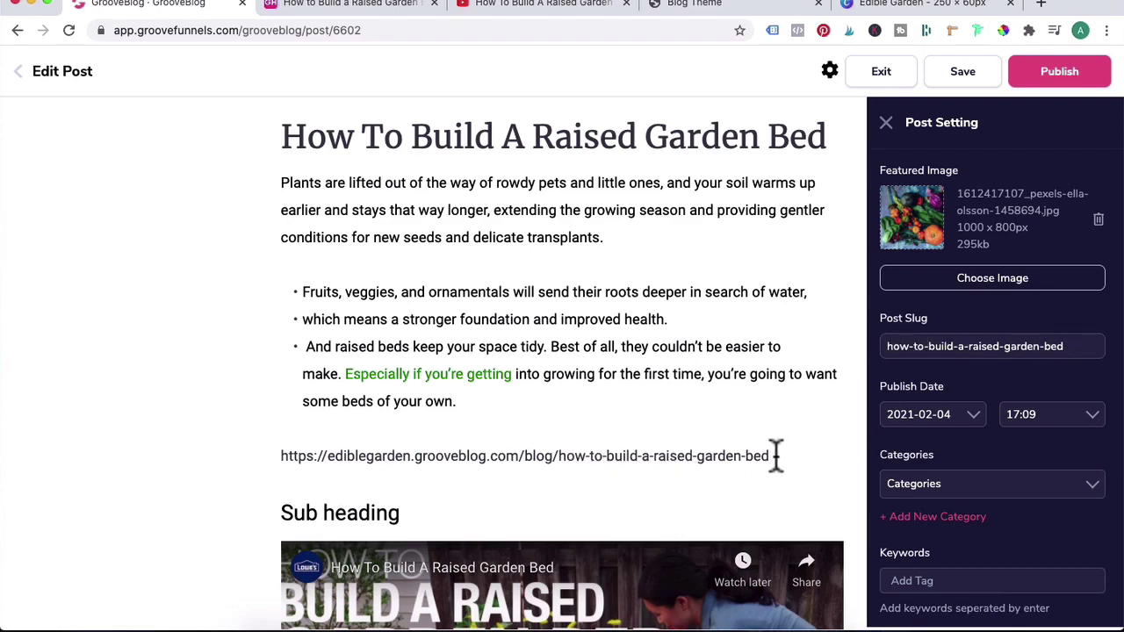
{"action": "left_click_drag", "start_coordinate": [777, 455], "coordinate": [261, 449]}
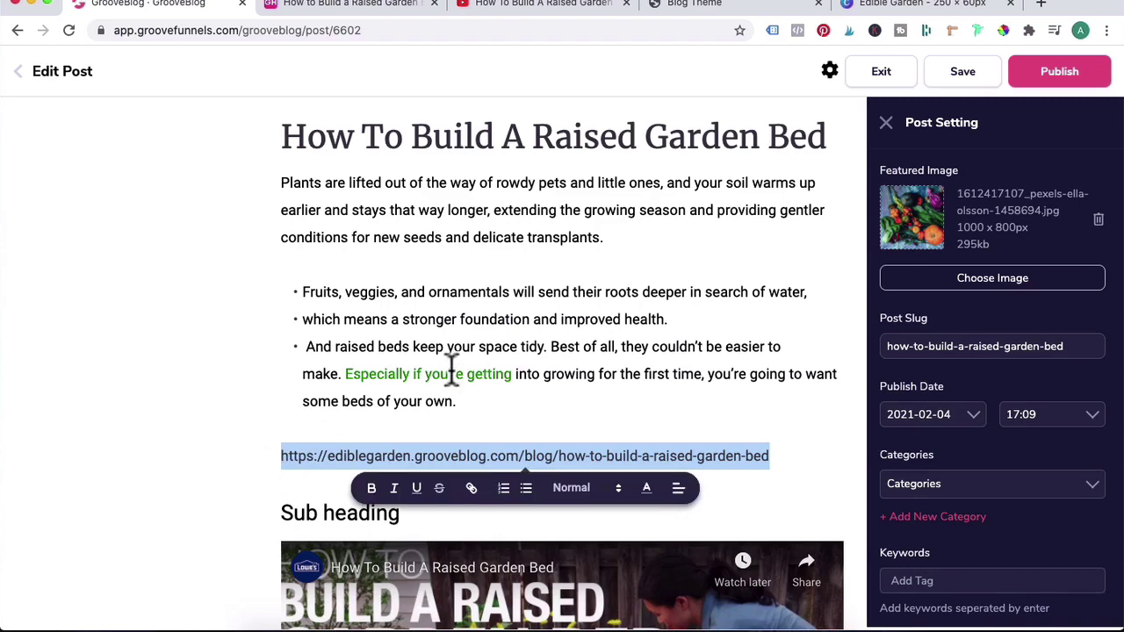
Step: Set the post's publish date to 13 February 2021 and accept 17:09 as the time
{"action": "left_click", "coordinate": [939, 411]}
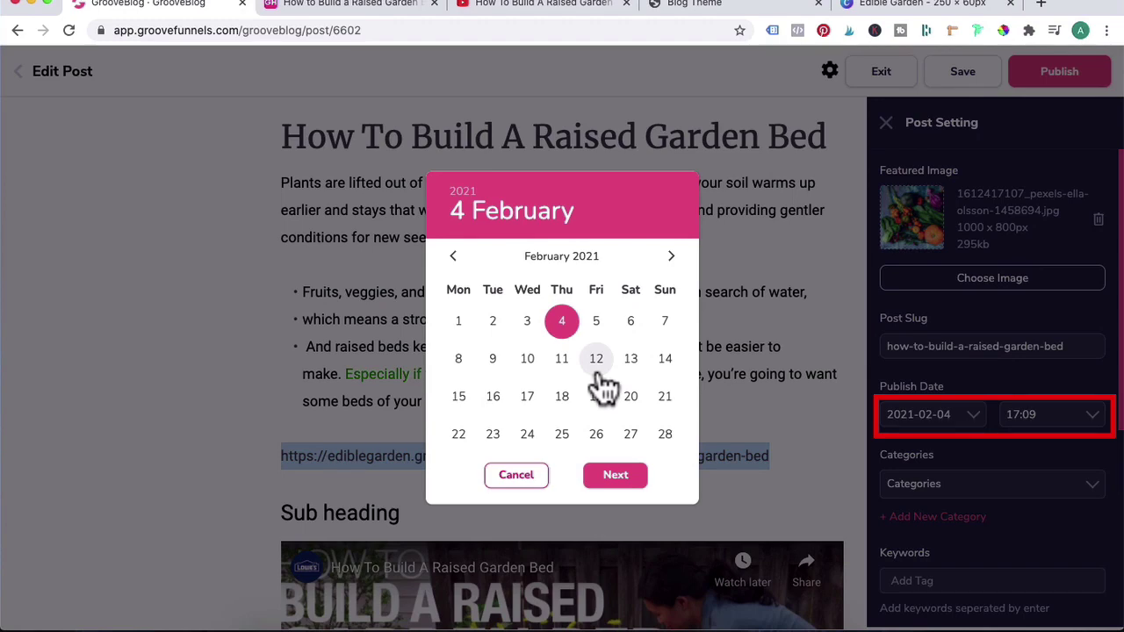
{"action": "left_click", "coordinate": [631, 362]}
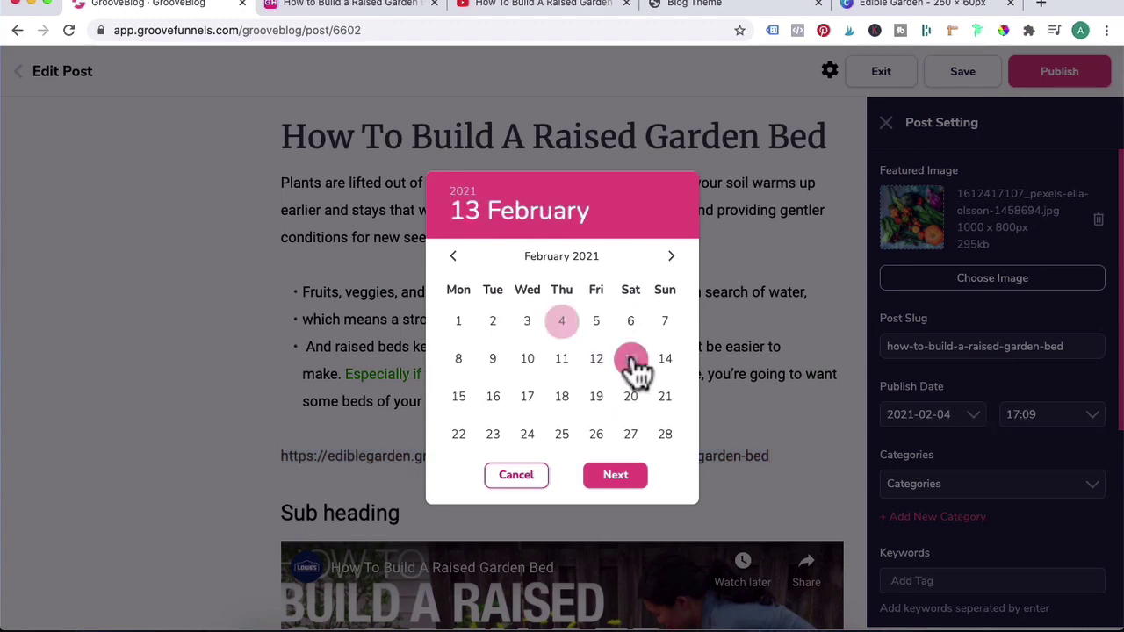
{"action": "left_click", "coordinate": [616, 481]}
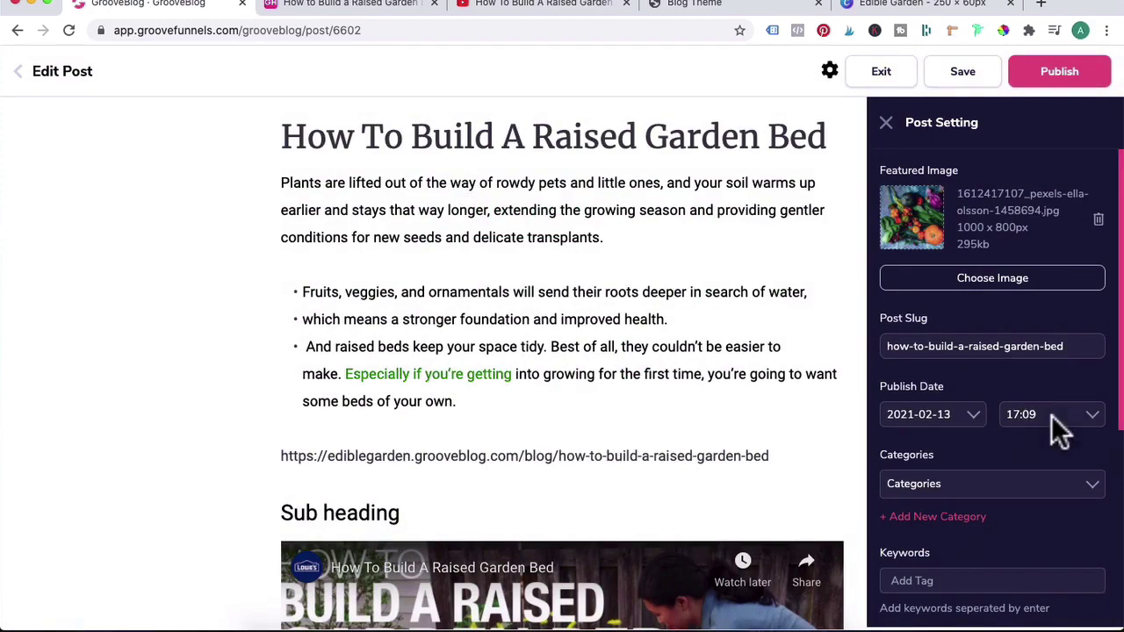
{"action": "left_click", "coordinate": [1051, 415]}
{"action": "left_click", "coordinate": [616, 479]}
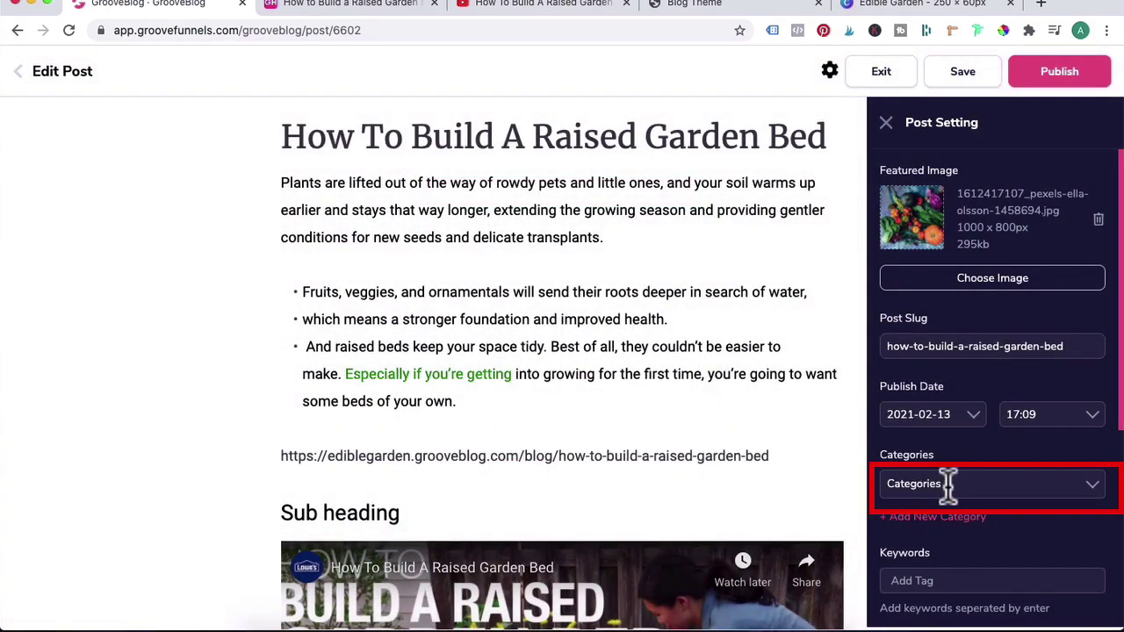
Step: Assign the post to the VEGETABLE GARDENING category and add the keyword "Raised Garden Bed"
{"action": "left_click", "coordinate": [945, 484]}
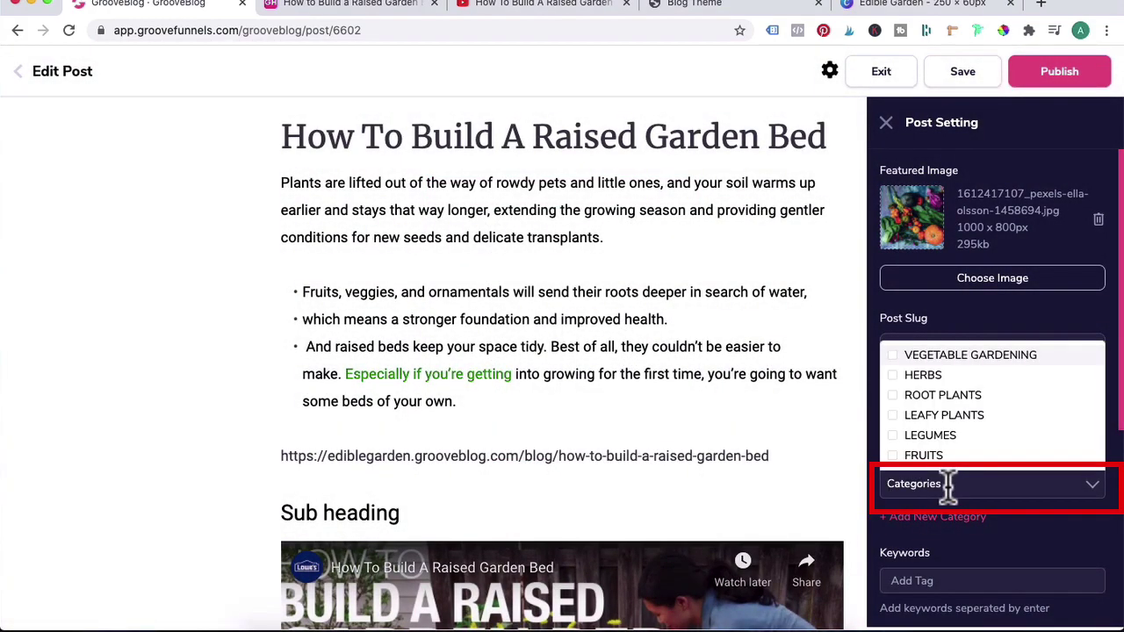
{"action": "left_click", "coordinate": [922, 358]}
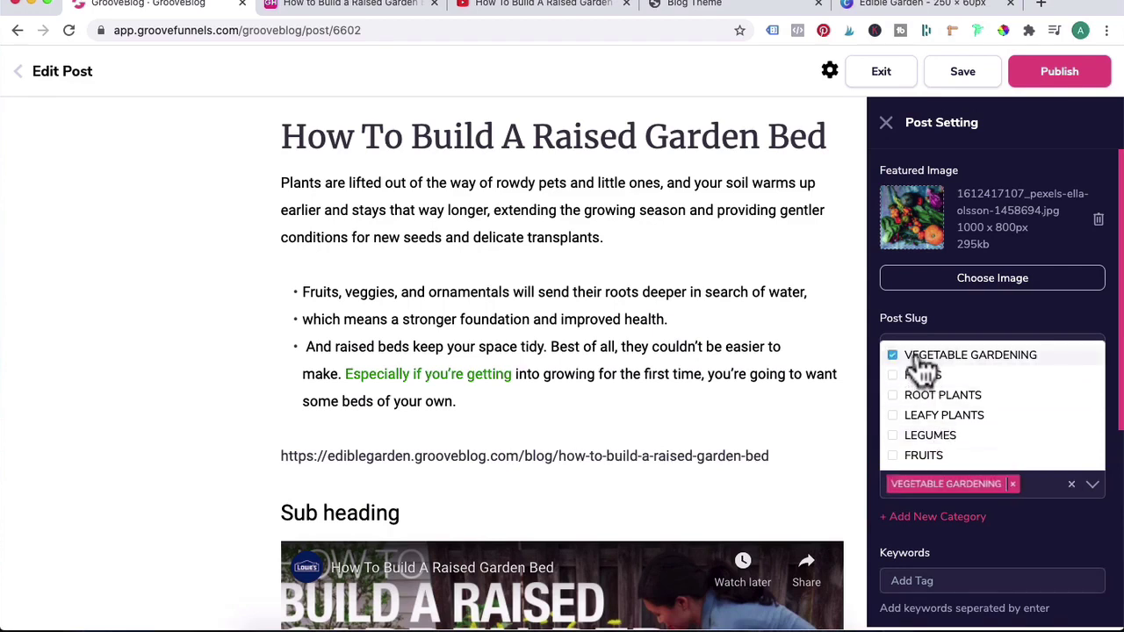
{"action": "left_click", "coordinate": [1024, 547]}
{"action": "scroll", "coordinate": [953, 368], "scroll_direction": "down", "scroll_amount": 3}
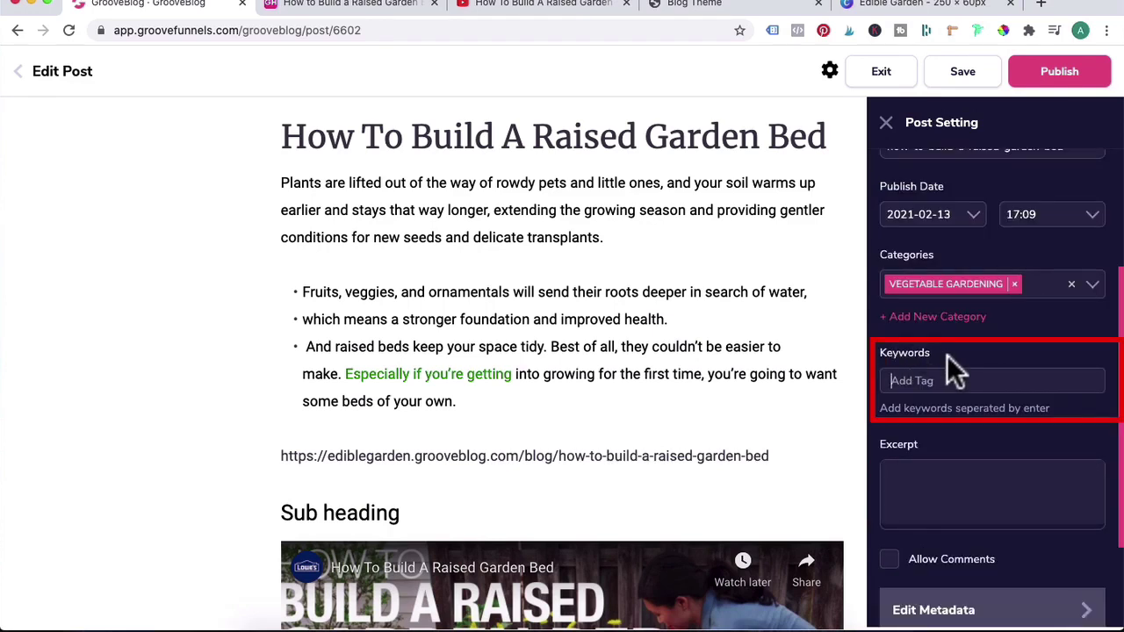
{"action": "type", "text": "Raised Garden Bed"}
{"action": "key", "text": "Return"}
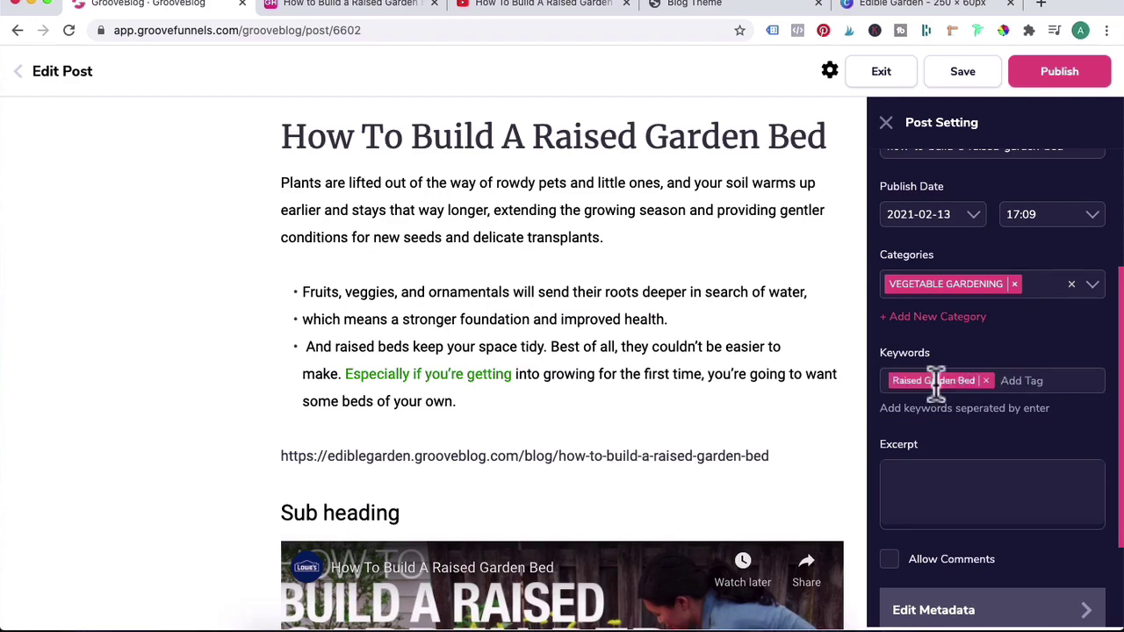
Step: Copy the post's opening text from "Plants are lifted" through "stays that way longer," into the excerpt
{"action": "scroll", "coordinate": [982, 441], "scroll_direction": "down", "scroll_amount": 1}
{"action": "left_click", "coordinate": [981, 441]}
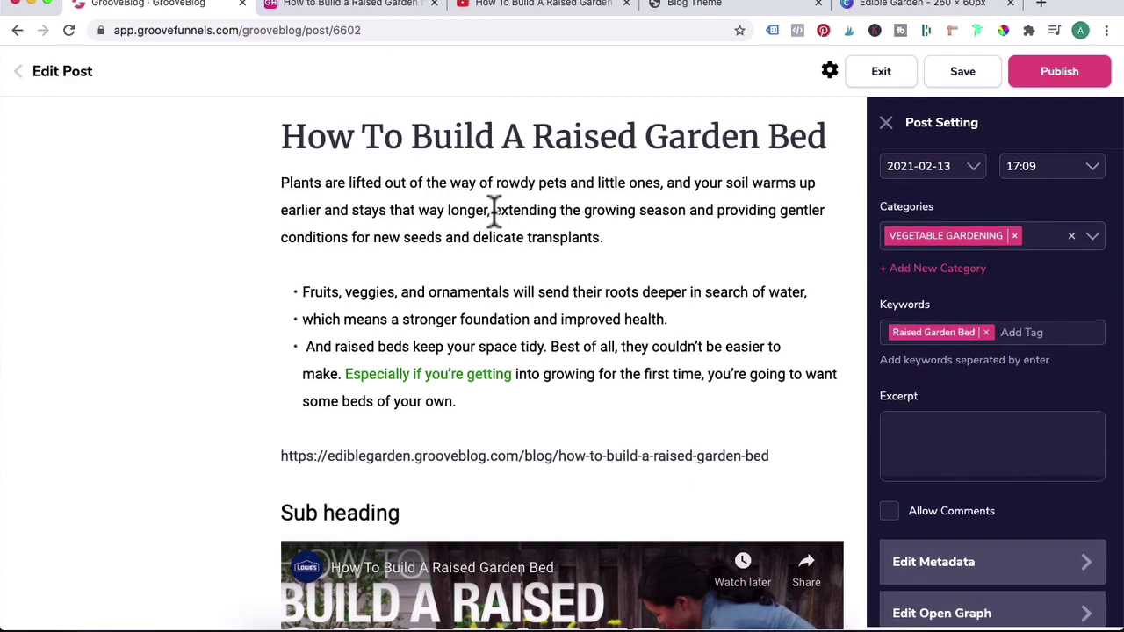
{"action": "left_click_drag", "start_coordinate": [494, 211], "coordinate": [284, 184]}
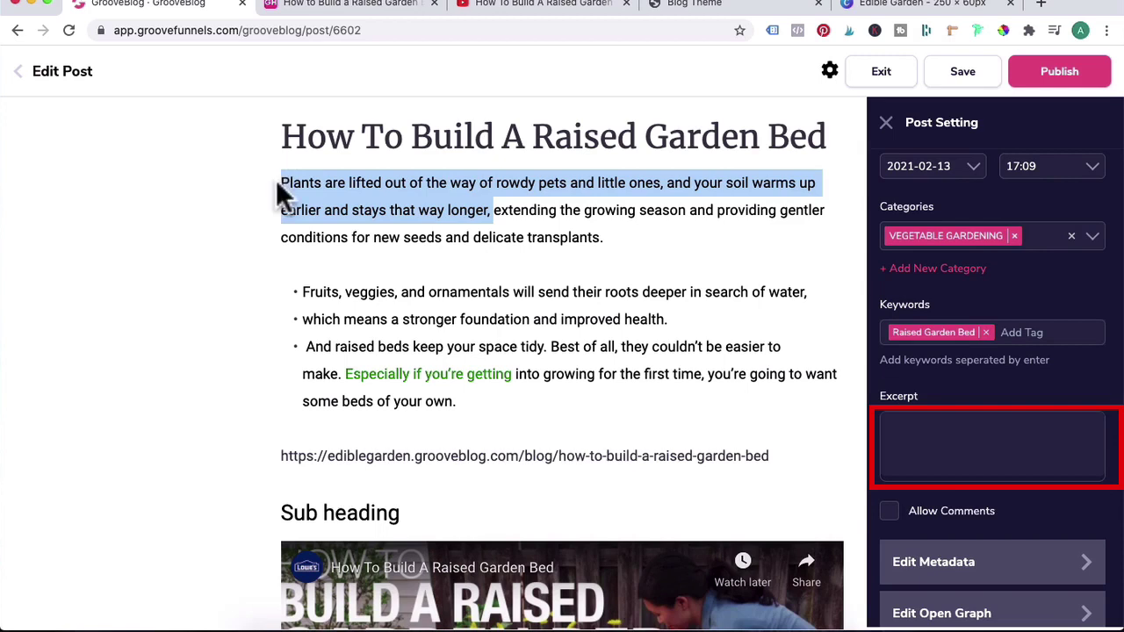
{"action": "key", "text": "super+c"}
{"action": "left_click", "coordinate": [963, 443]}
{"action": "key", "text": "super+v"}
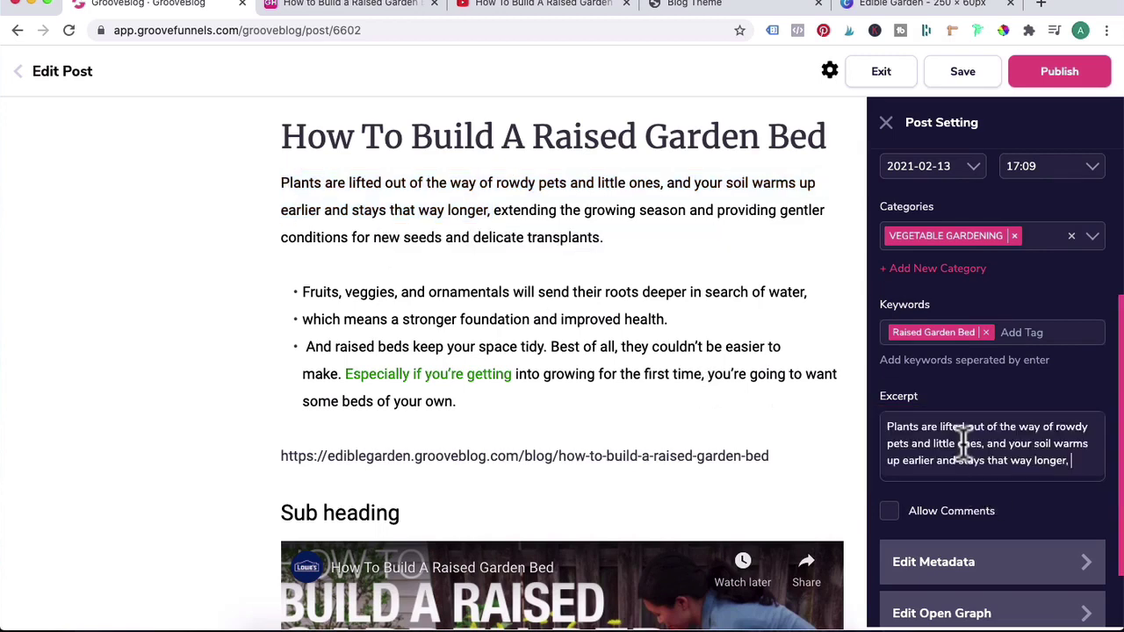
Step: Remove the comma and space at the end of the excerpt text
{"action": "key", "text": "BackSpace"}
{"action": "key", "text": "BackSpace"}
Step: Copy the post's title "How To Build A Raised Garden Bed" into the meta title of its metadata
{"action": "scroll", "coordinate": [981, 546], "scroll_direction": "down", "scroll_amount": 2}
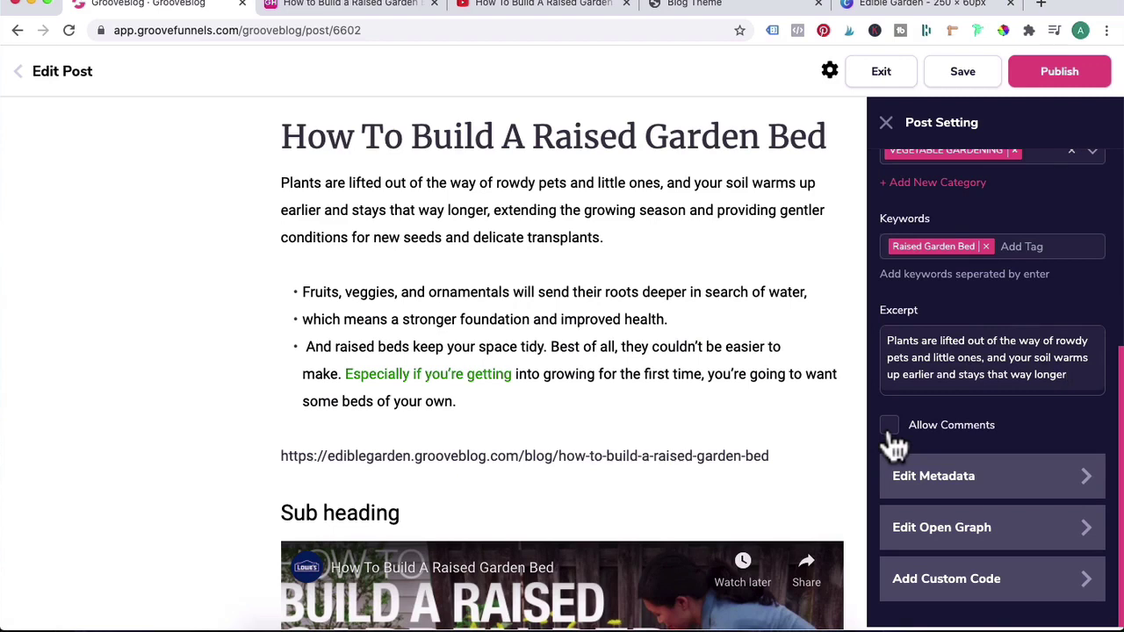
{"action": "left_click", "coordinate": [950, 479]}
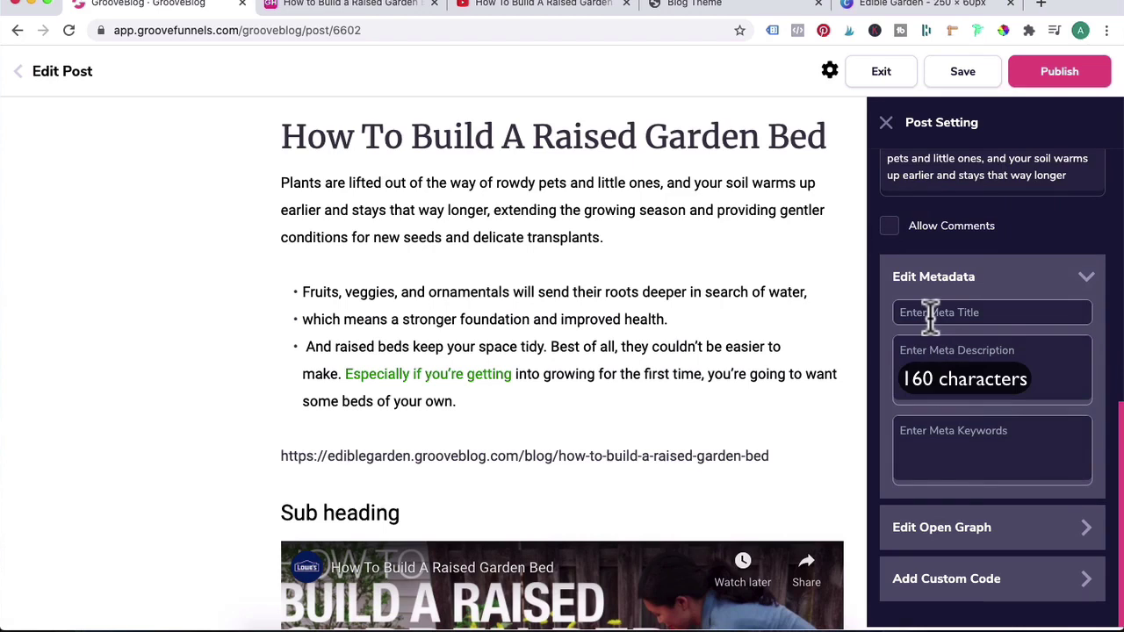
{"action": "triple_click", "coordinate": [658, 130]}
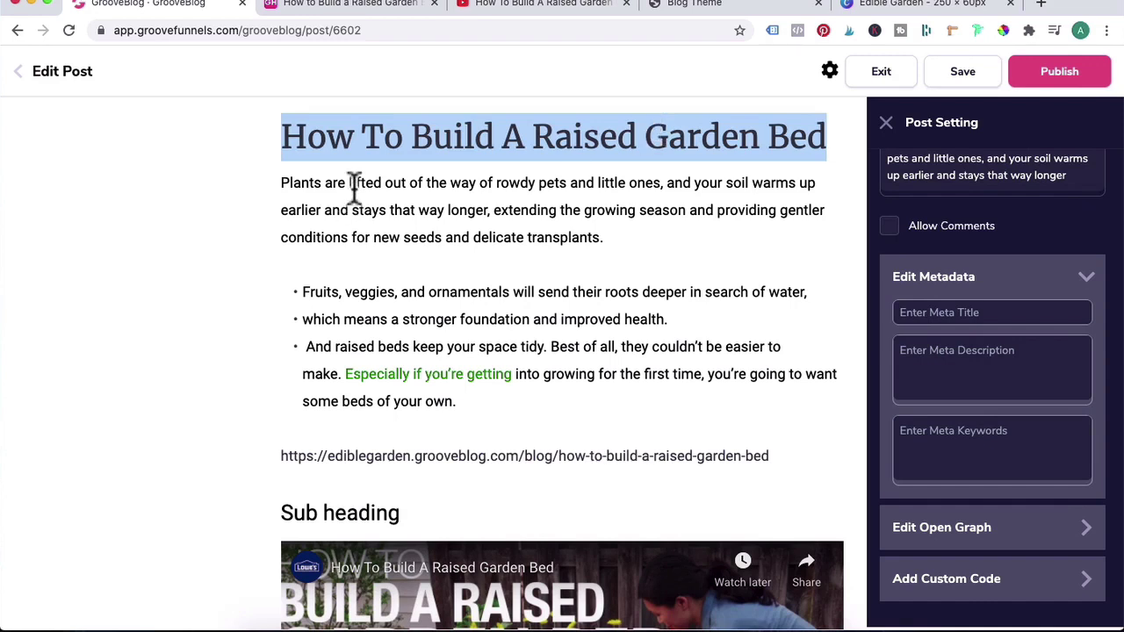
{"action": "left_click", "coordinate": [932, 312]}
{"action": "key", "text": "super+v"}
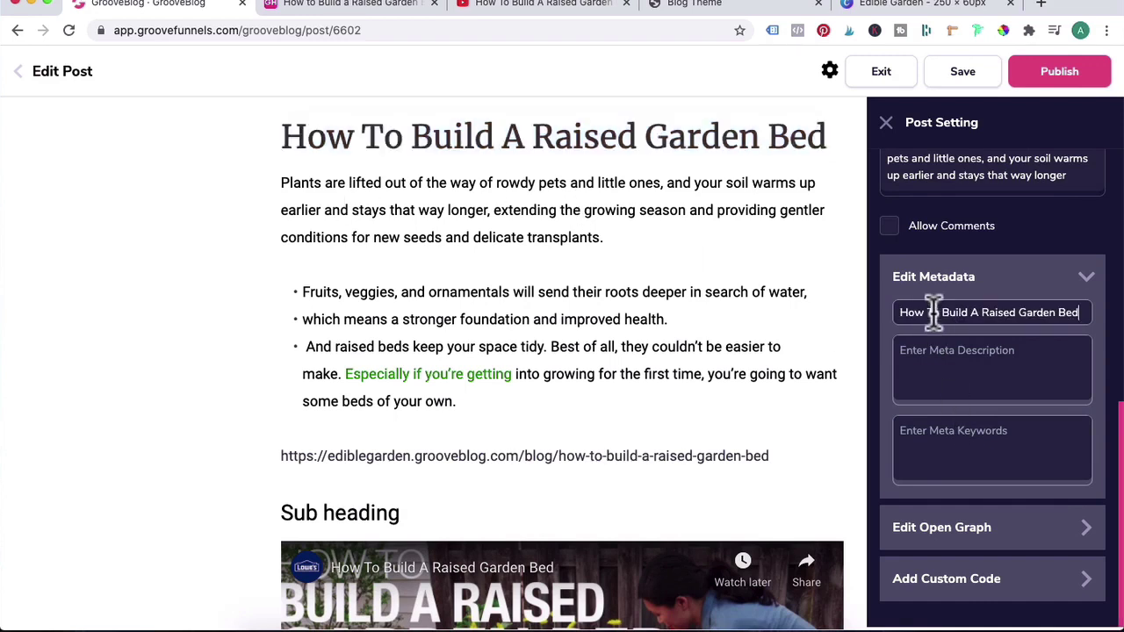
{"action": "left_click", "coordinate": [879, 356]}
{"action": "left_click", "coordinate": [926, 449]}
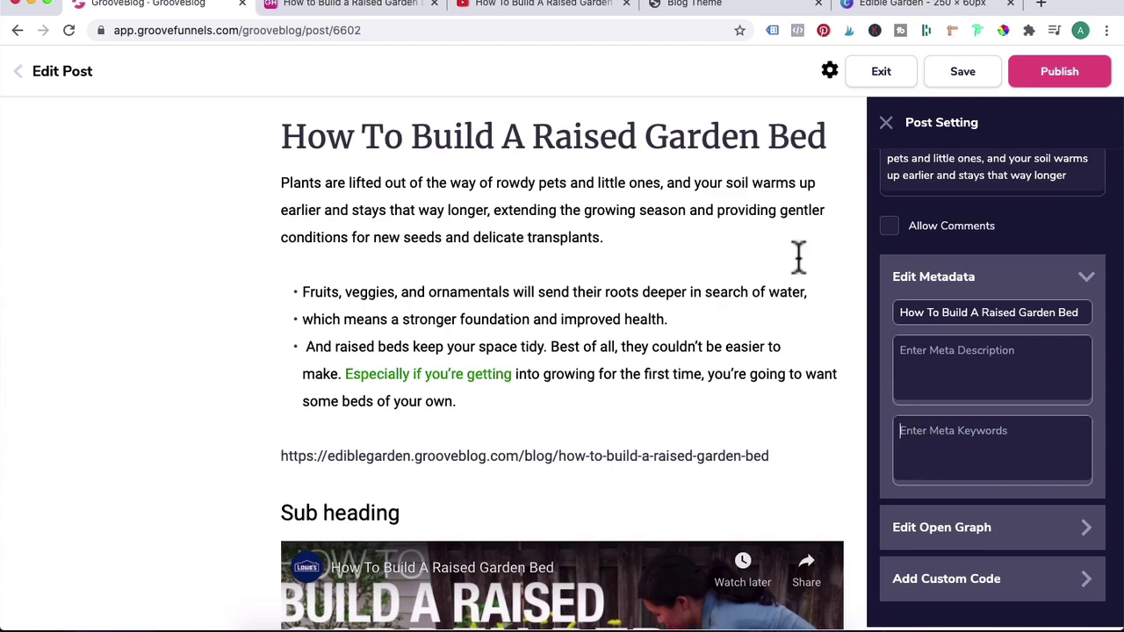
{"action": "left_click", "coordinate": [1085, 280]}
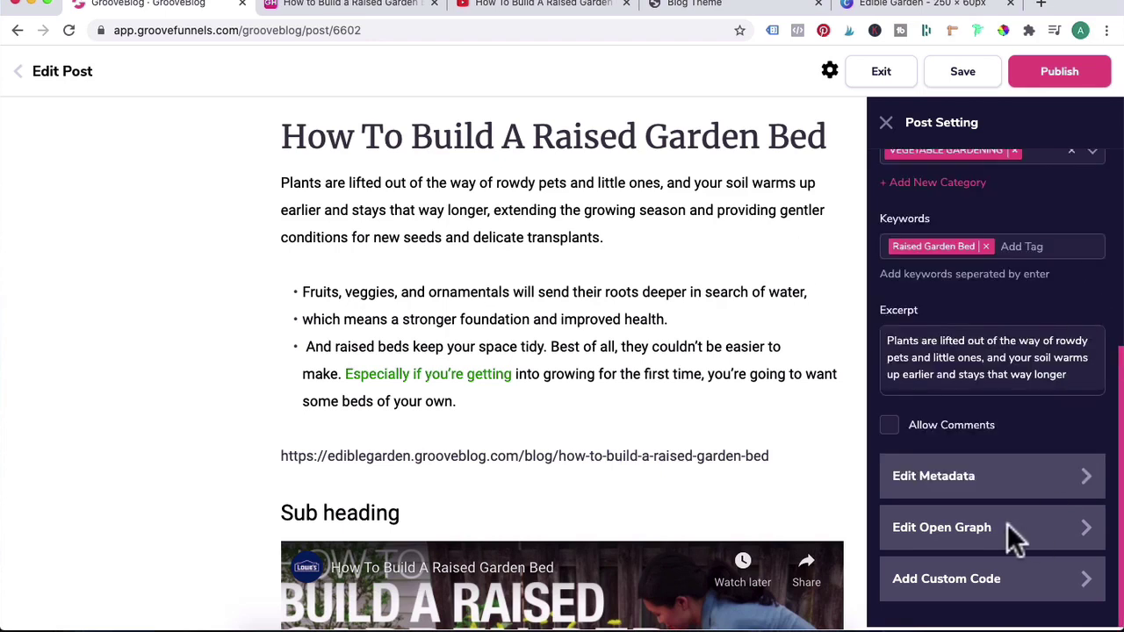
Step: Set the post's Open Graph title to "How To Build A Raised Garden Bed" and open the custom code section
{"action": "left_click", "coordinate": [929, 529]}
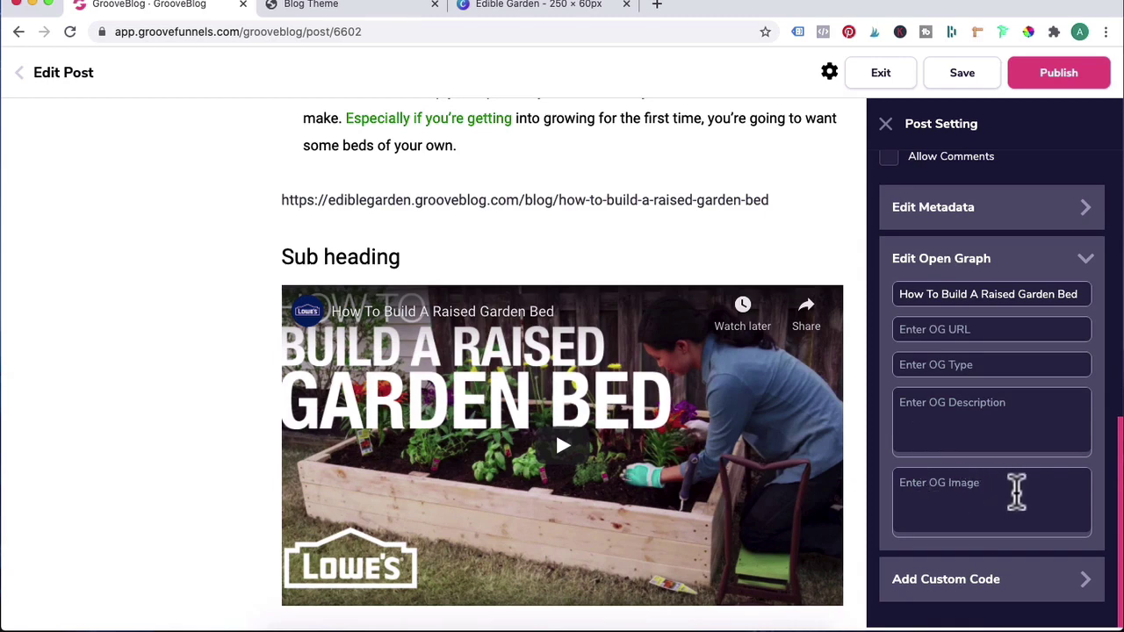
{"action": "left_click", "coordinate": [1085, 259]}
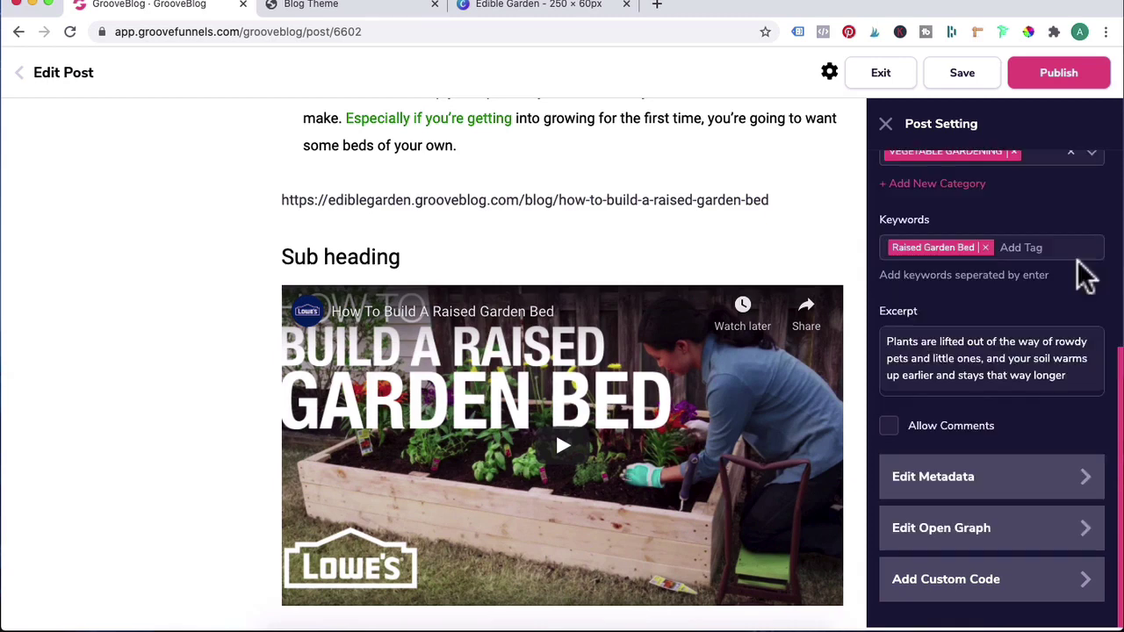
{"action": "left_click", "coordinate": [963, 578]}
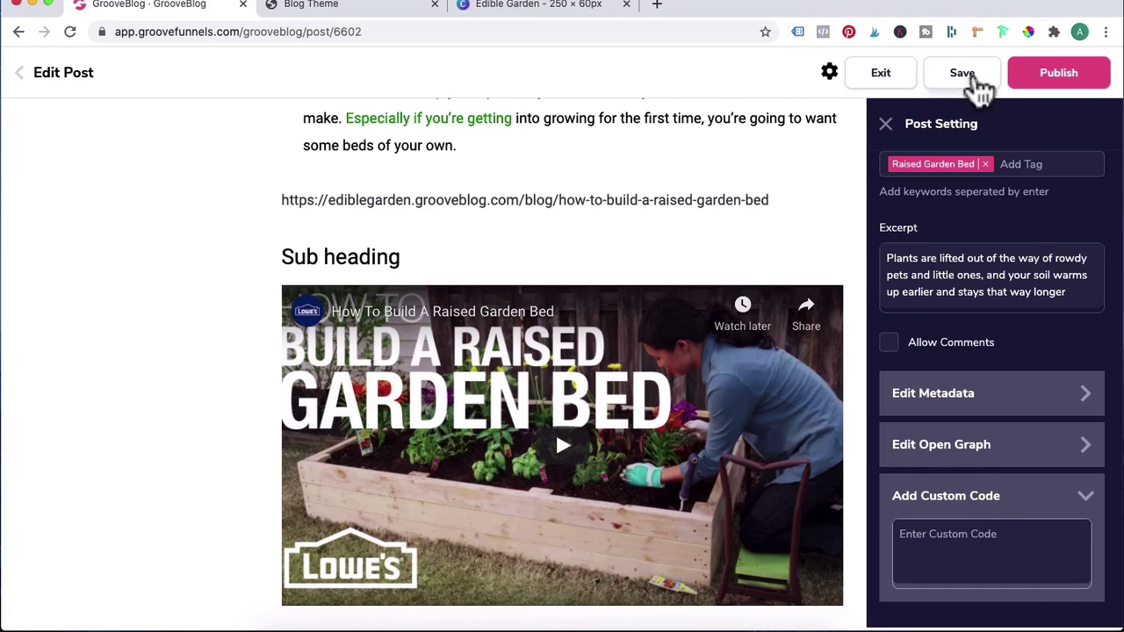
Step: Save the raised garden bed post and publish it
{"action": "left_click", "coordinate": [970, 81]}
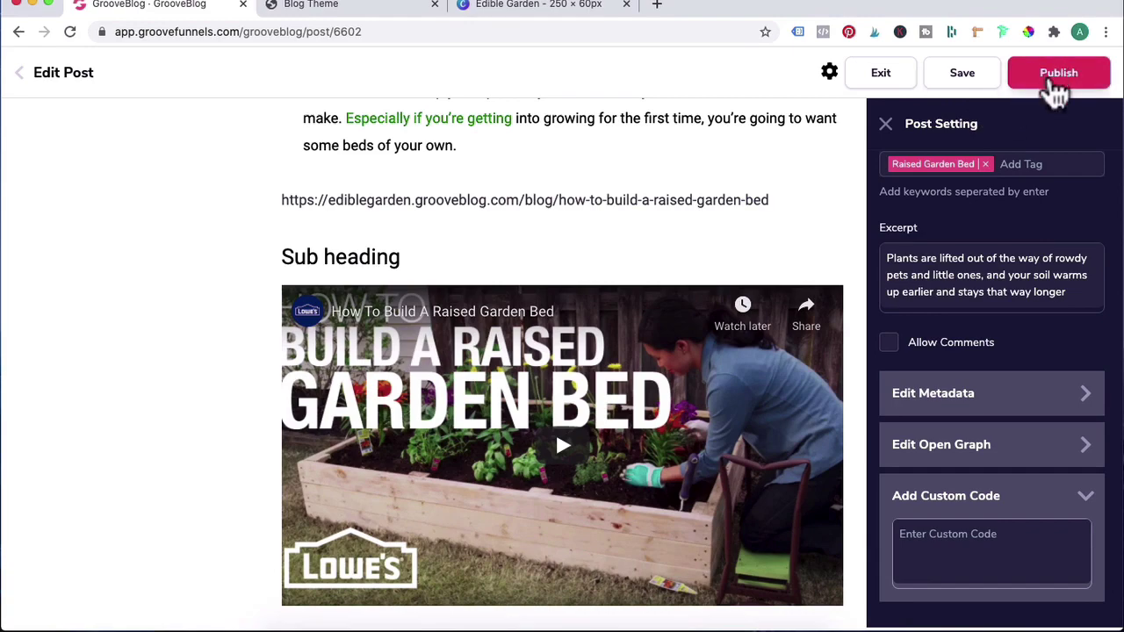
{"action": "left_click", "coordinate": [1056, 77]}
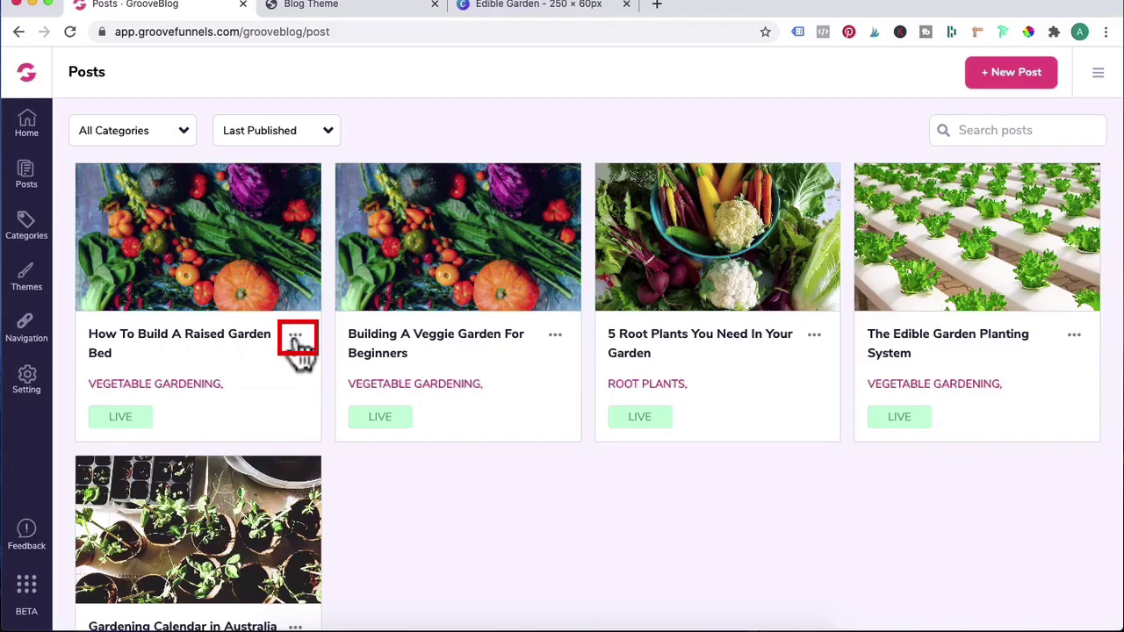
Step: Delete the "How To Build A Raised Garden Bed" post from the posts list and confirm the deletion
{"action": "left_click", "coordinate": [297, 344]}
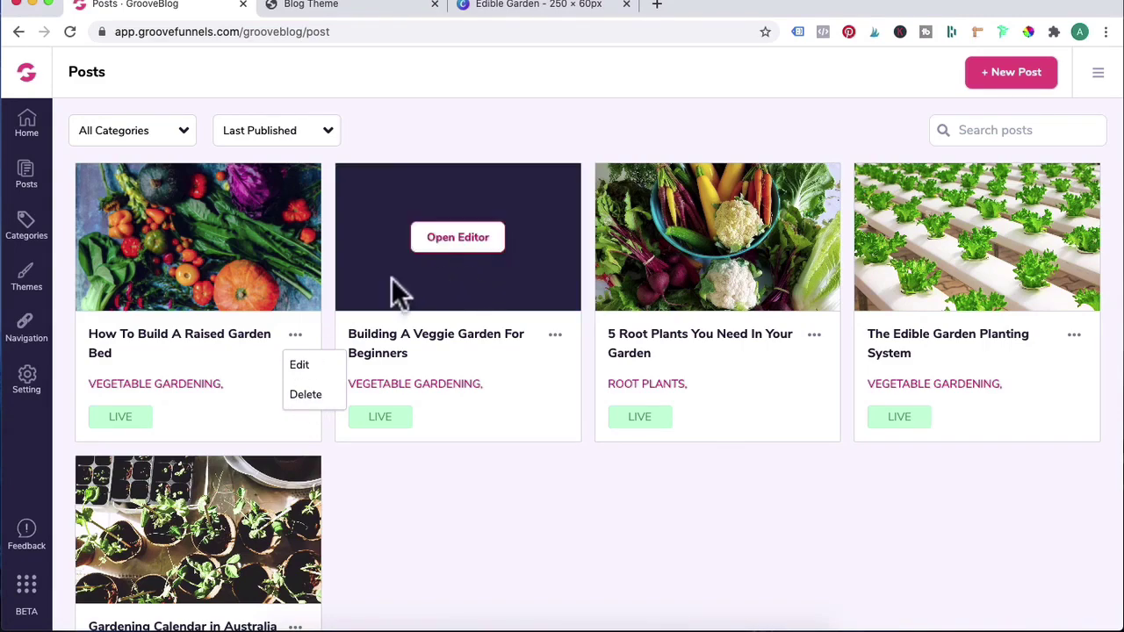
{"action": "left_click", "coordinate": [309, 395]}
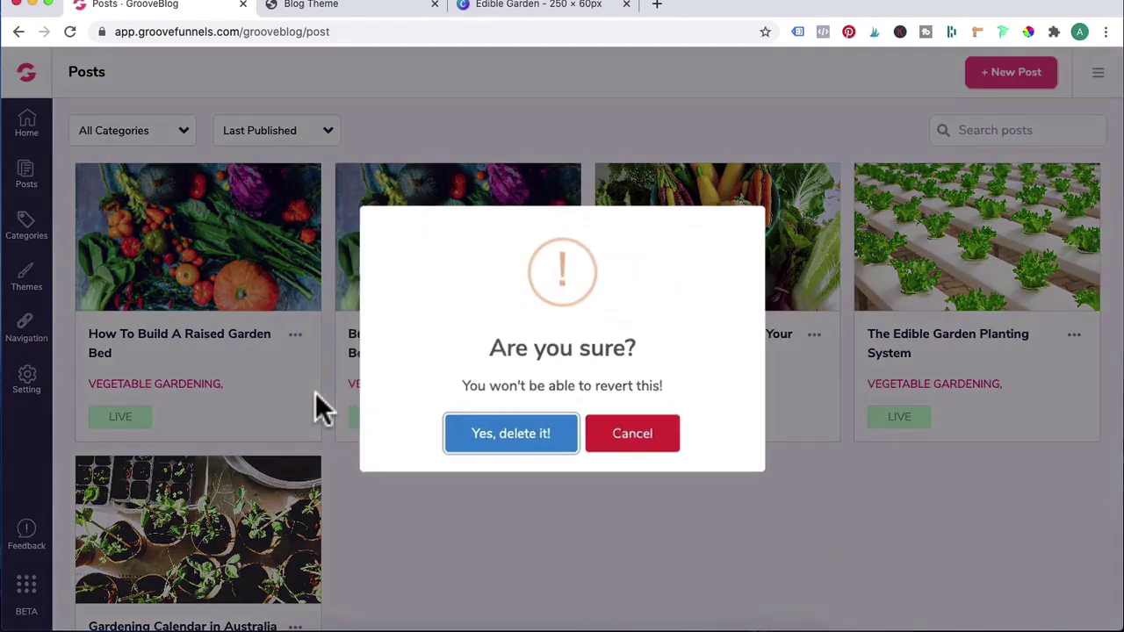
{"action": "left_click", "coordinate": [529, 445]}
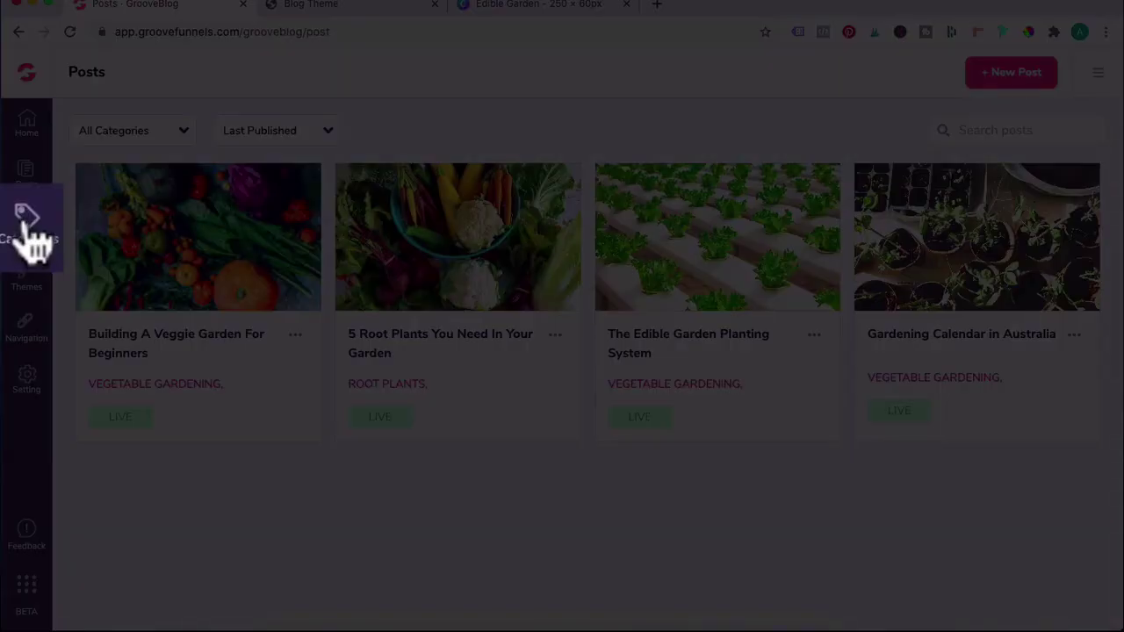
Step: Start a new blog category named SOIL with the slug "soil"
{"action": "left_click", "coordinate": [26, 226]}
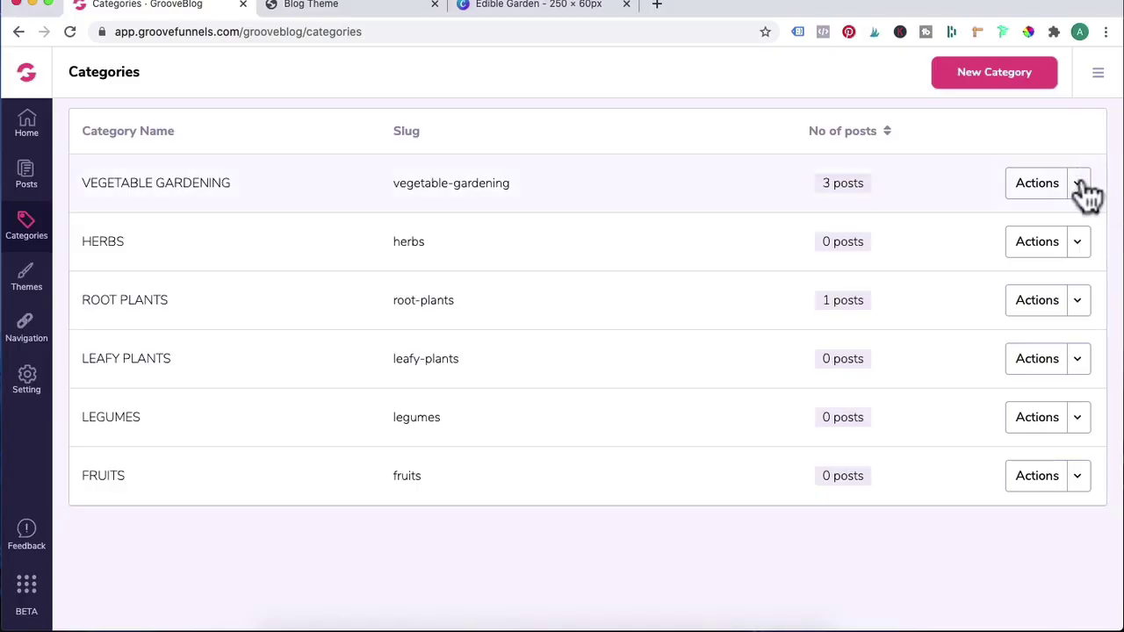
{"action": "left_click", "coordinate": [1081, 188]}
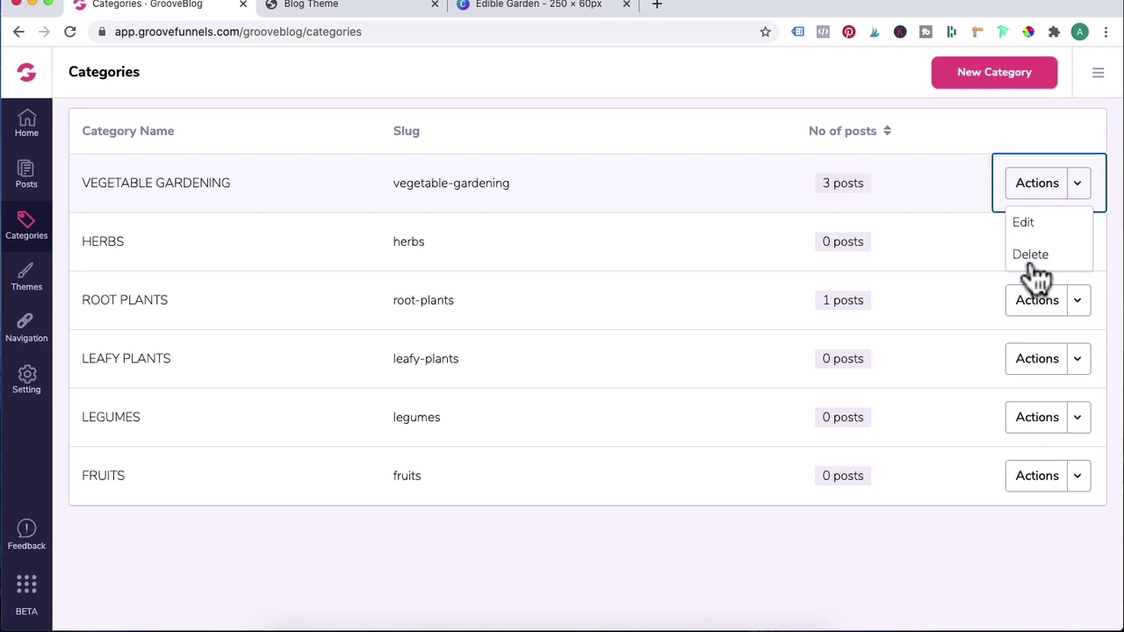
{"action": "left_click", "coordinate": [988, 77]}
{"action": "left_click", "coordinate": [570, 211]}
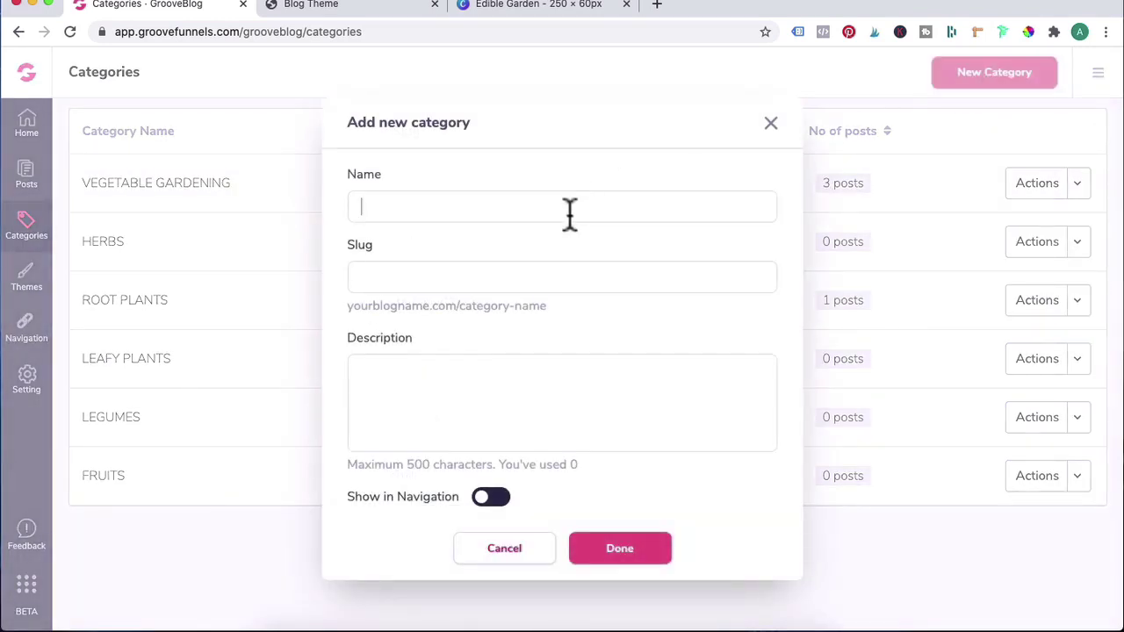
{"action": "type", "text": "SOIL"}
{"action": "left_click", "coordinate": [512, 283]}
{"action": "type", "text": "soil"}
Step: Describe the category as "potting mix, fertilizers, garden mix soil etc" and create it with Show in Navigation off
{"action": "left_click", "coordinate": [395, 383]}
{"action": "type", "text": "potting mix, fertilizers, garden mix soil e"}
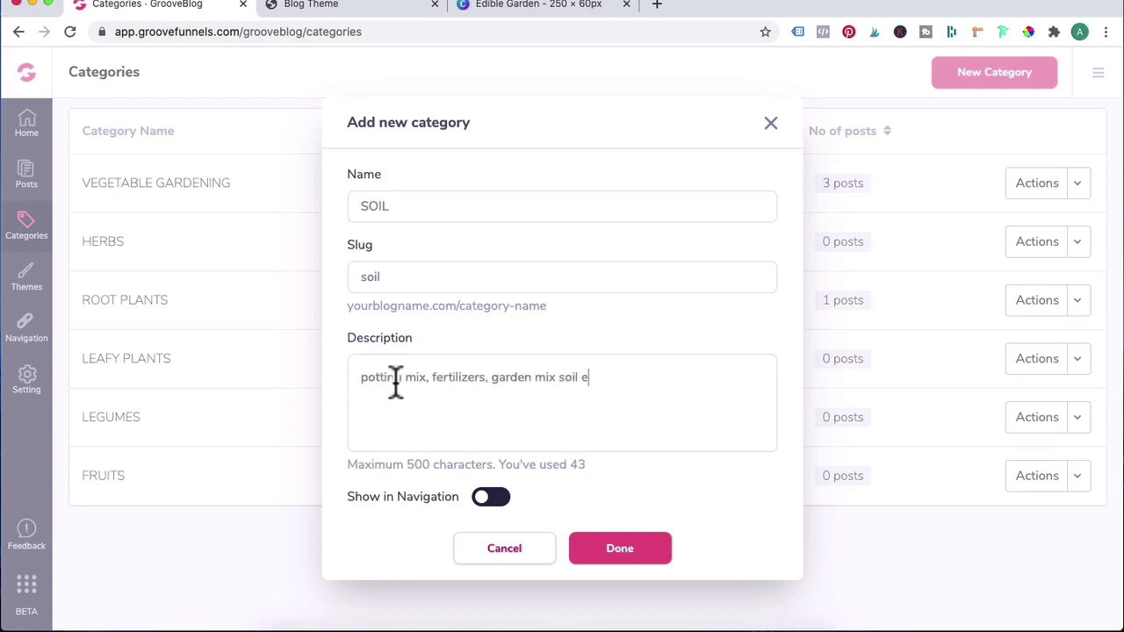
{"action": "type", "text": "tc"}
{"action": "left_click", "coordinate": [484, 500]}
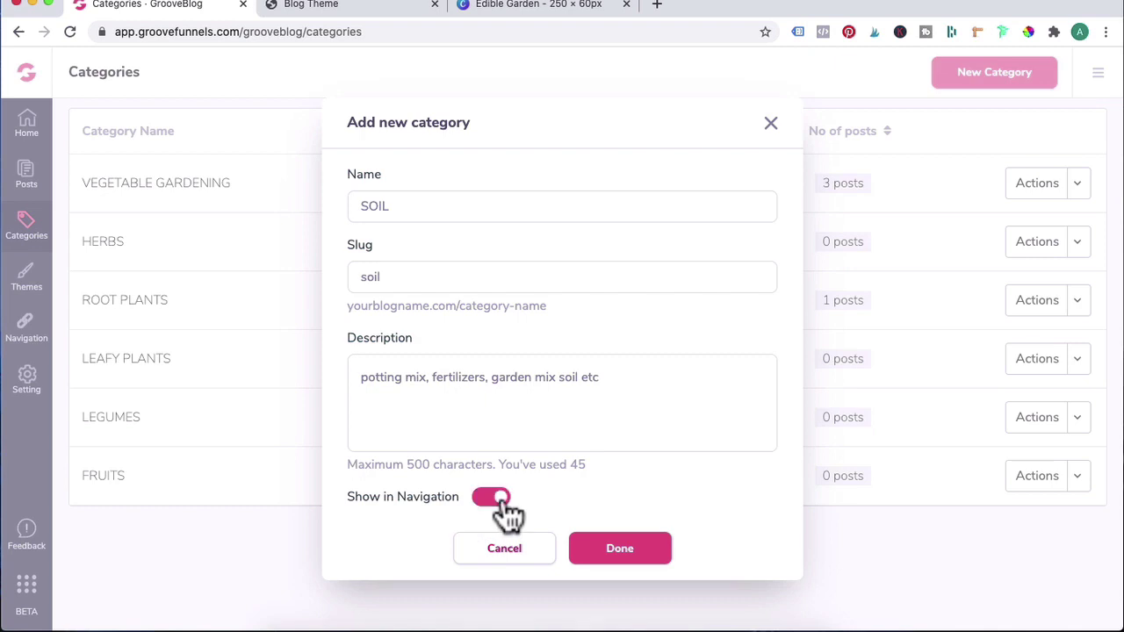
{"action": "left_click", "coordinate": [485, 498]}
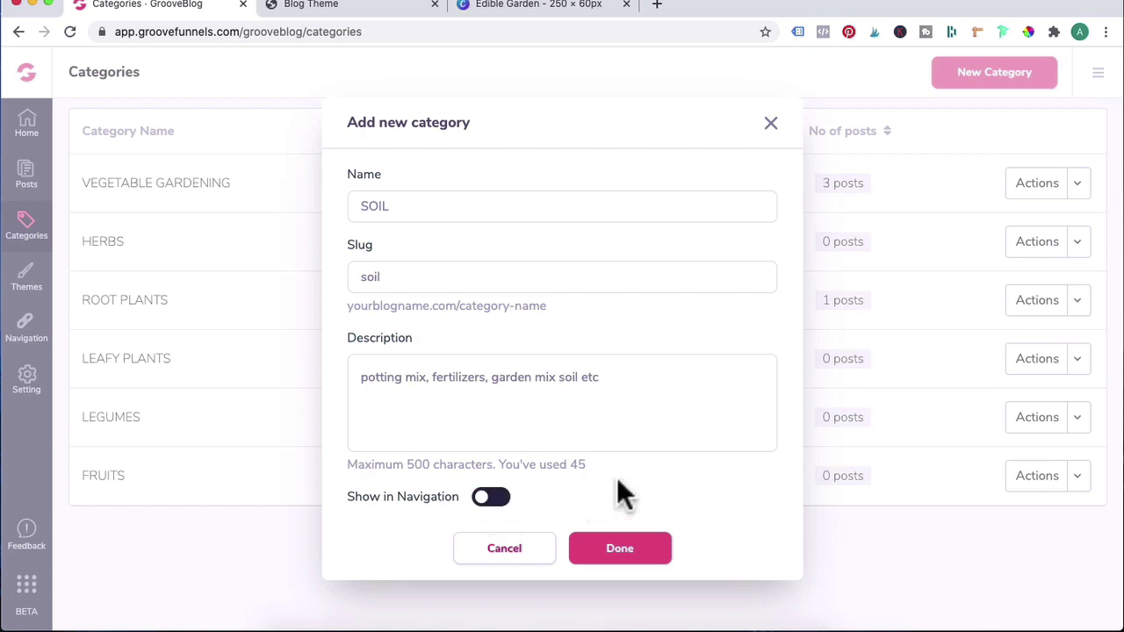
{"action": "left_click", "coordinate": [638, 555]}
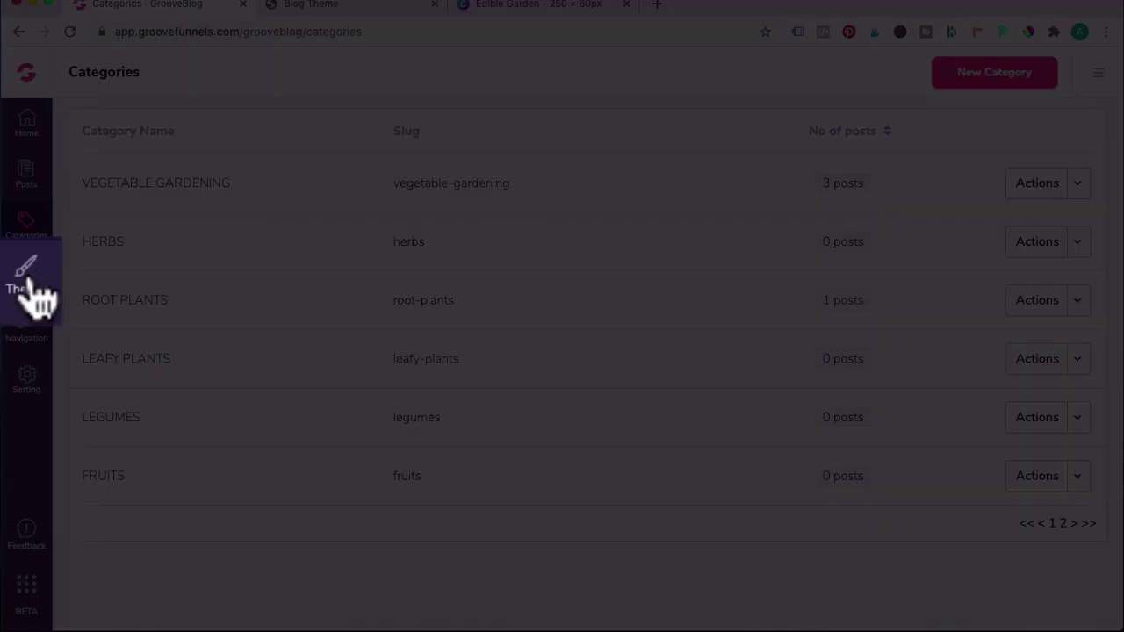
Step: Apply the free GrooveBlog Second Theme to the blog and view the blog's home page
{"action": "left_click", "coordinate": [27, 274]}
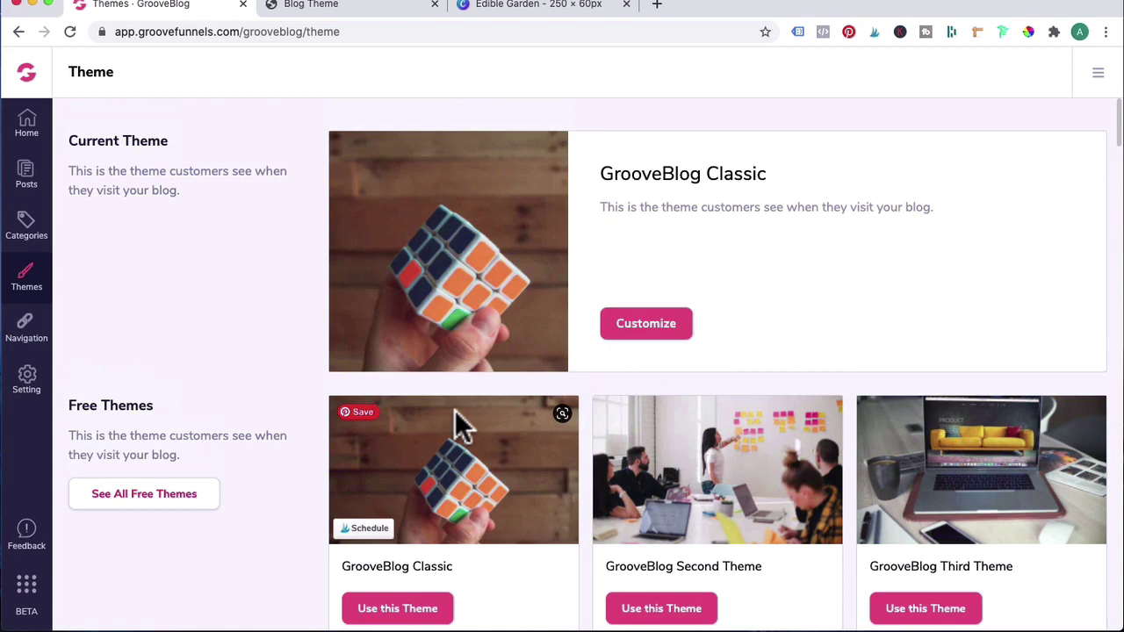
{"action": "scroll", "coordinate": [454, 412], "scroll_direction": "down", "scroll_amount": 1}
{"action": "scroll", "coordinate": [454, 412], "scroll_direction": "down", "scroll_amount": 1}
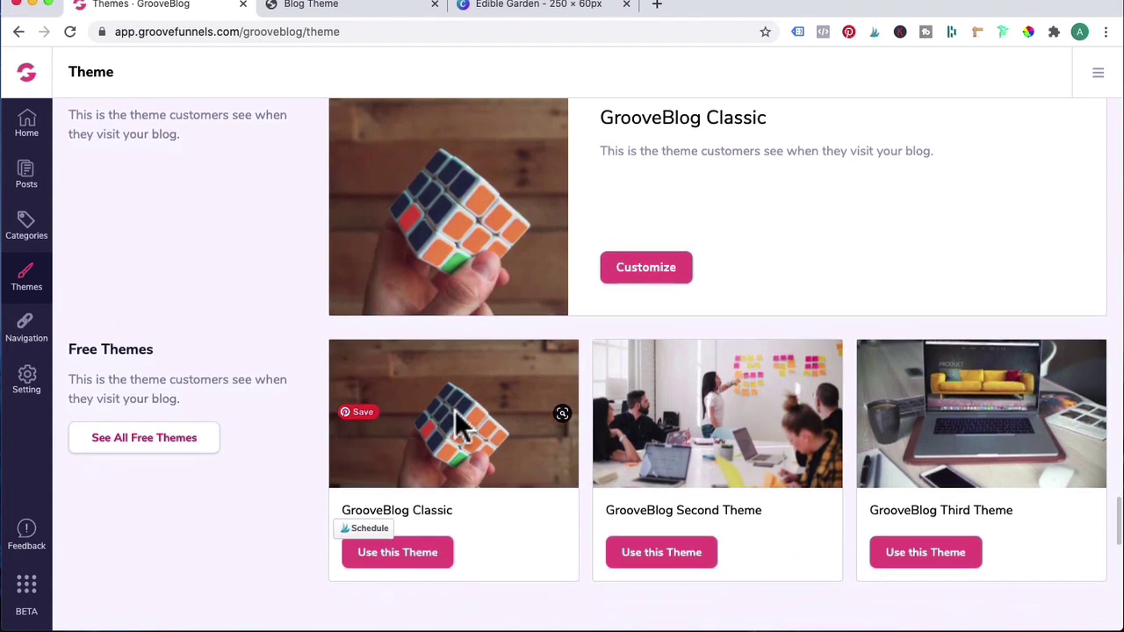
{"action": "scroll", "coordinate": [455, 410], "scroll_direction": "down", "scroll_amount": 1}
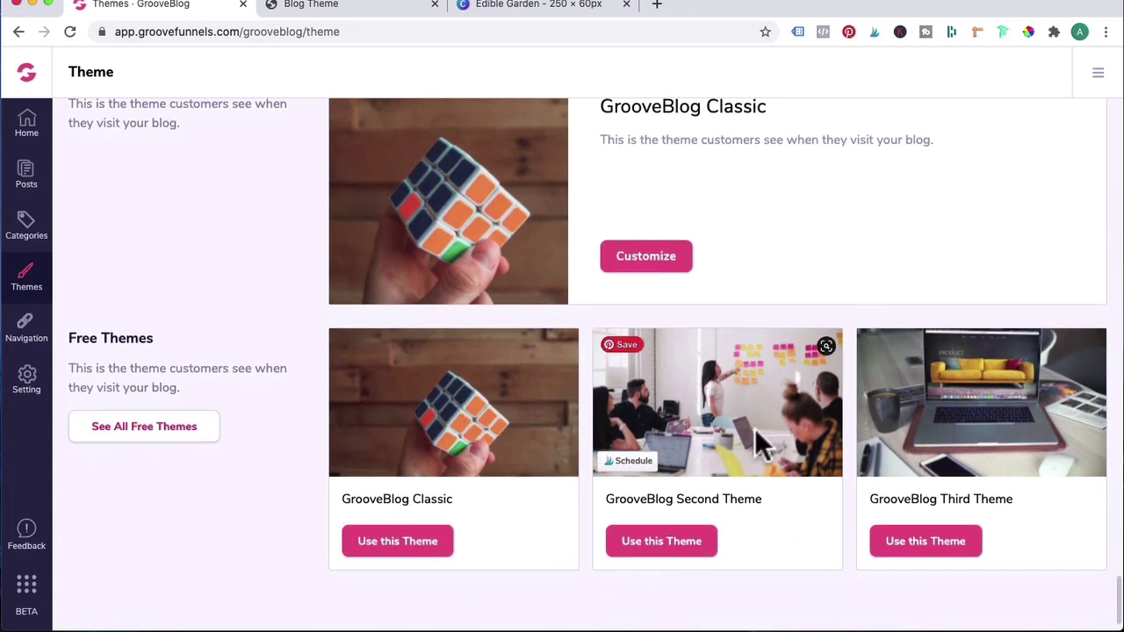
{"action": "left_click", "coordinate": [677, 546]}
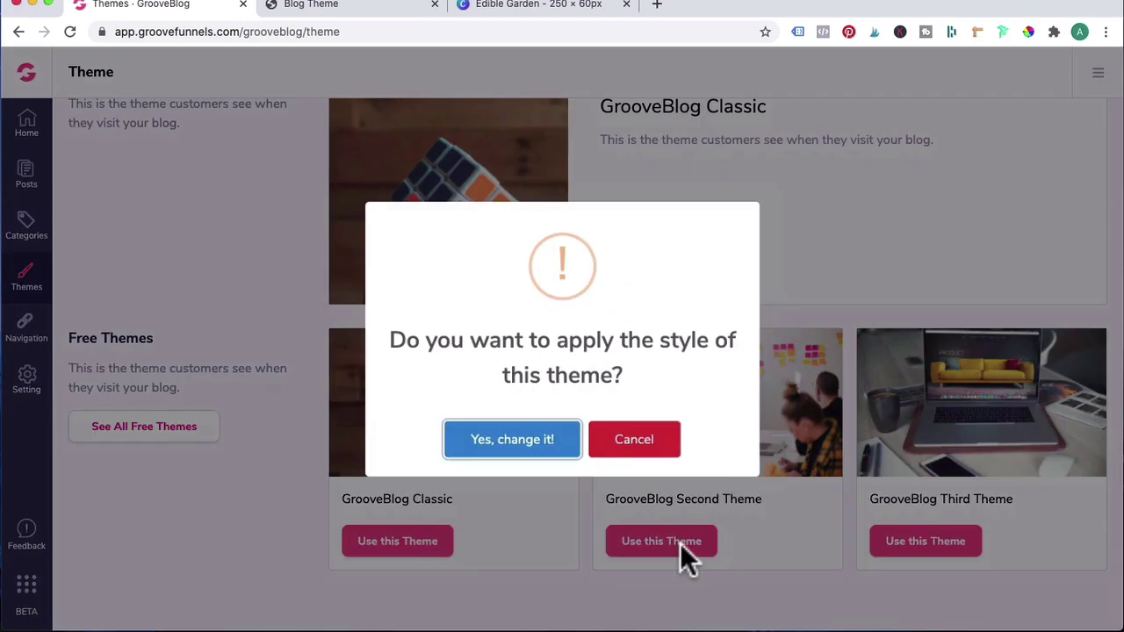
{"action": "left_click", "coordinate": [515, 447]}
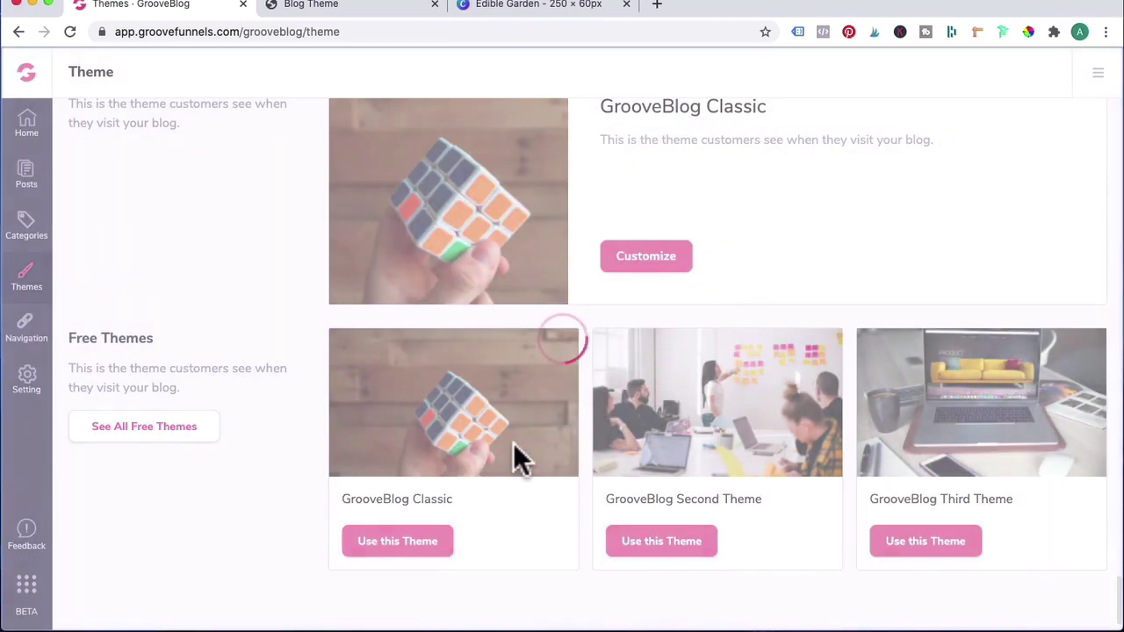
{"action": "left_click", "coordinate": [27, 130]}
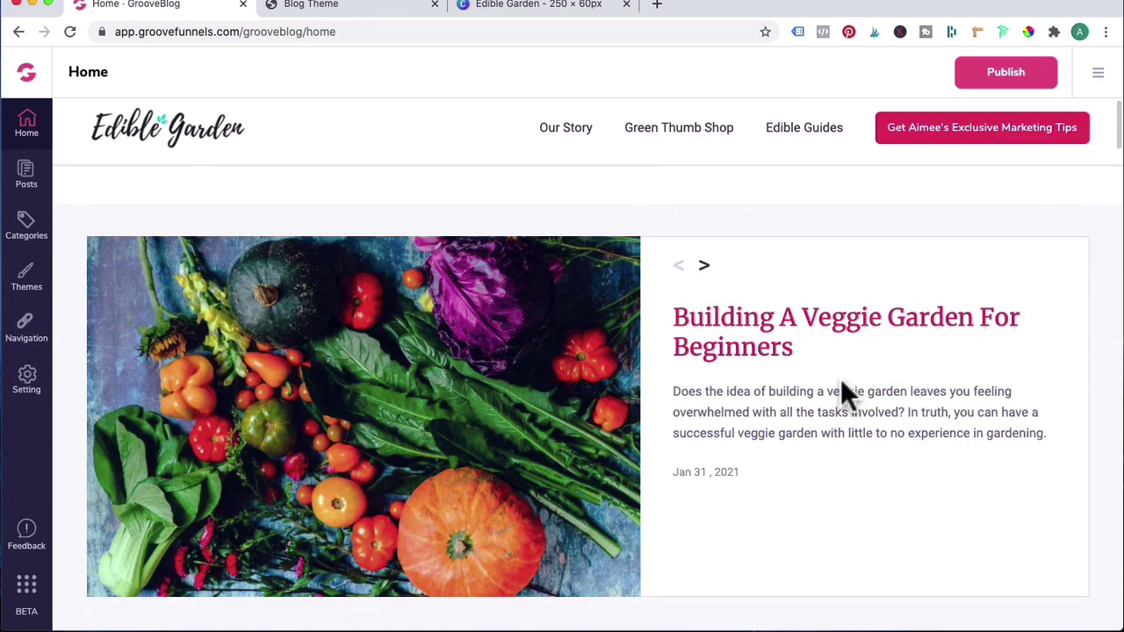
Step: Apply the free GrooveBlog Classic theme to the blog
{"action": "left_click", "coordinate": [28, 286]}
{"action": "scroll", "coordinate": [397, 403], "scroll_direction": "down", "scroll_amount": 1}
{"action": "left_click", "coordinate": [416, 544]}
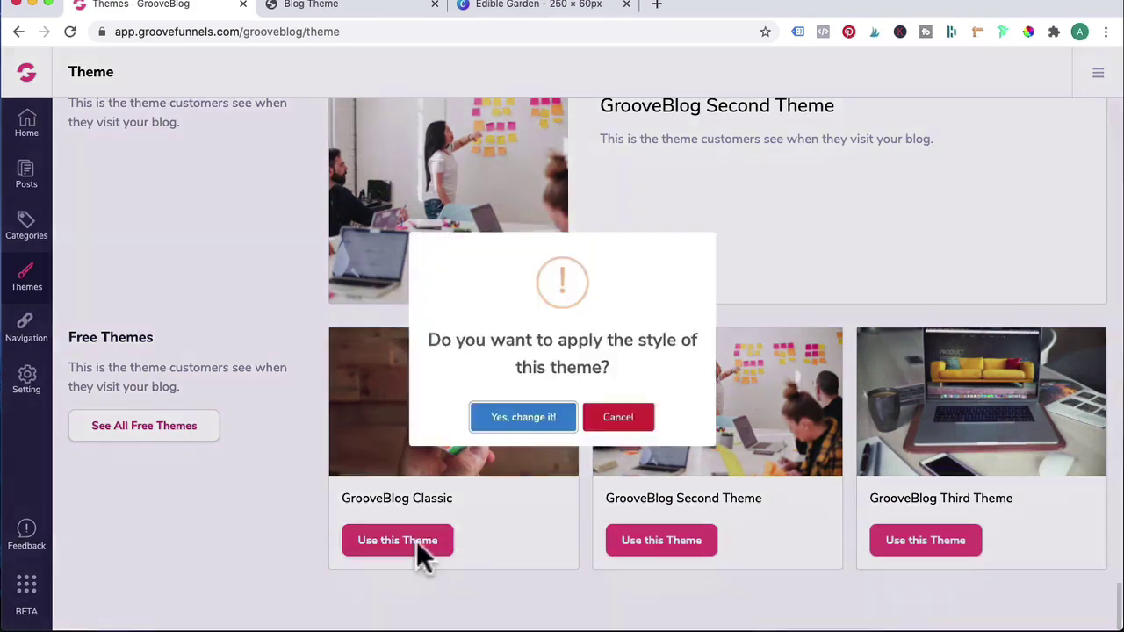
{"action": "left_click", "coordinate": [524, 451]}
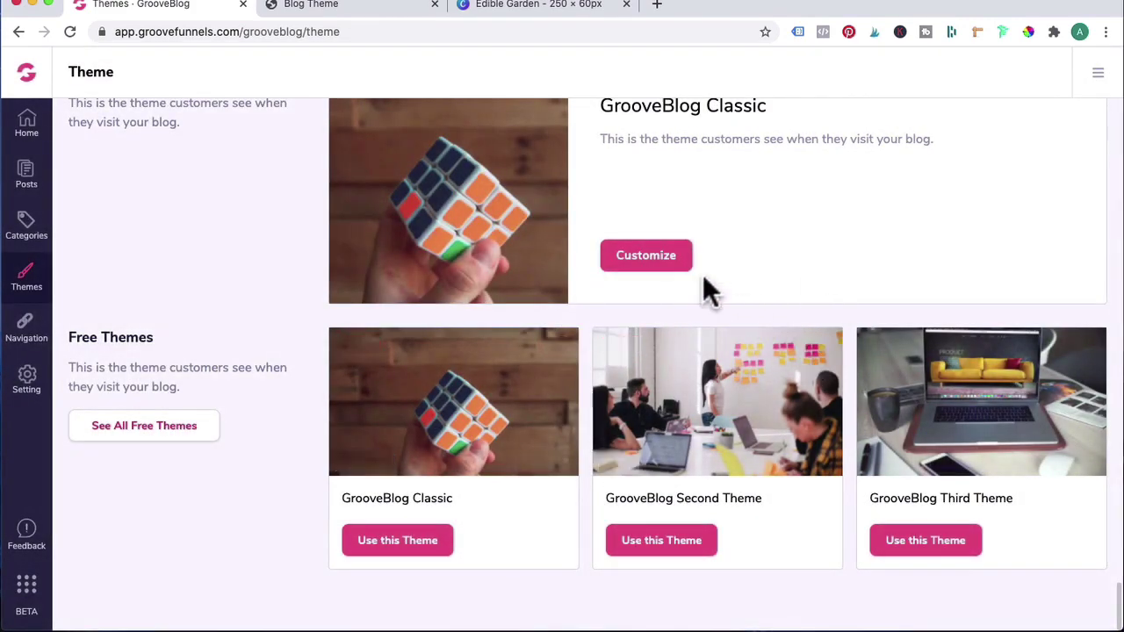
Step: Customize the current theme's typography with the heading font Nunito Sans, sans-serif and the font size Large
{"action": "left_click", "coordinate": [641, 256]}
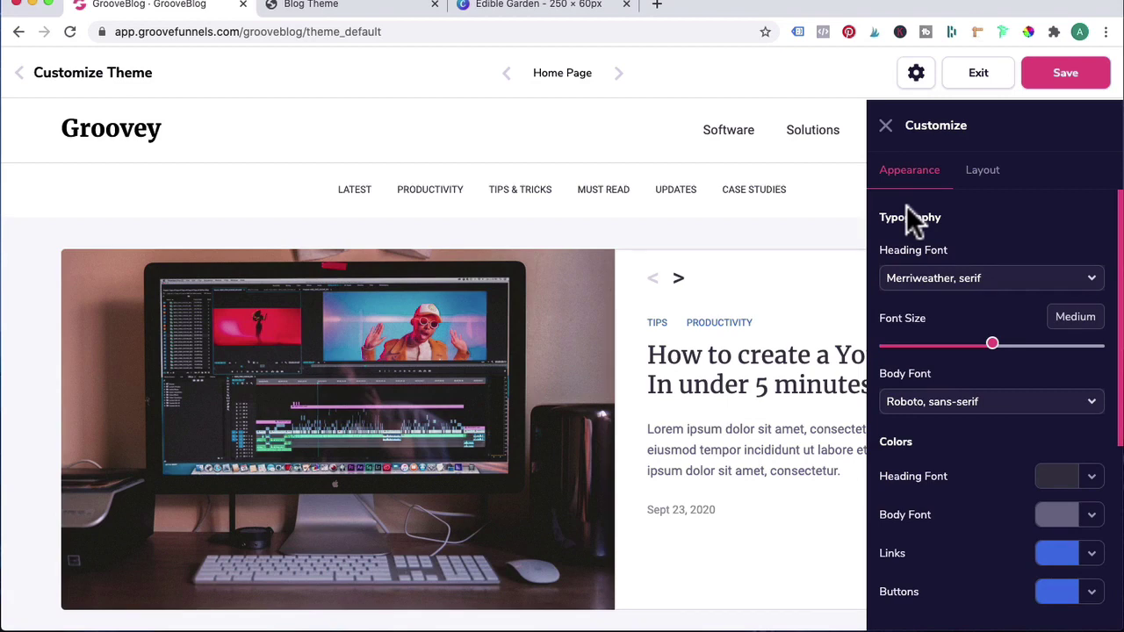
{"action": "scroll", "coordinate": [913, 215], "scroll_direction": "down", "scroll_amount": 1}
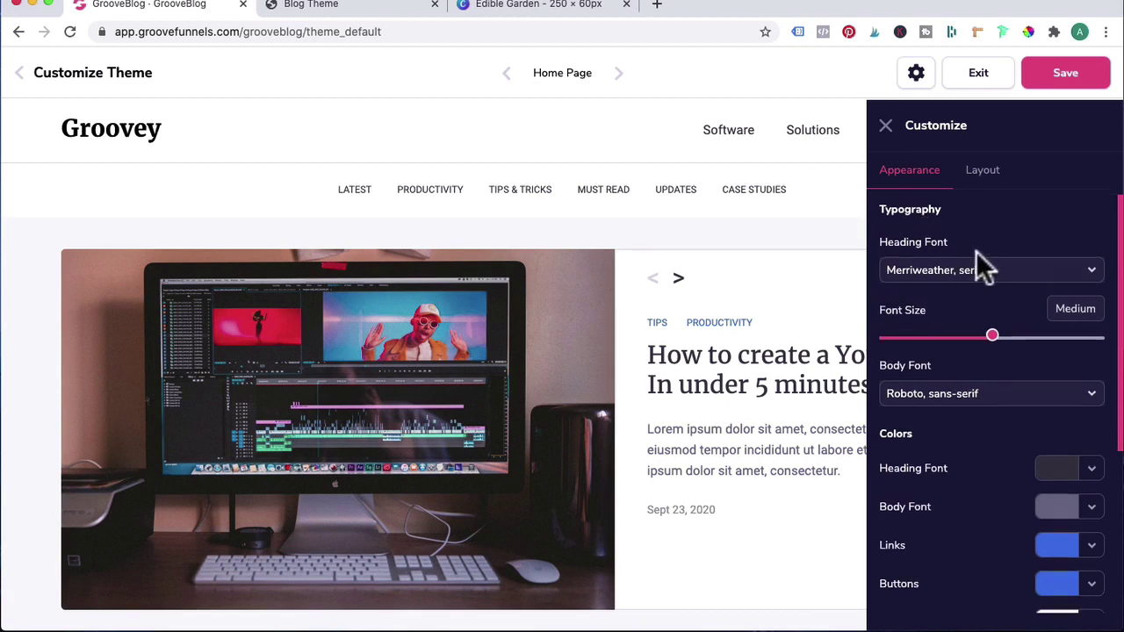
{"action": "left_click", "coordinate": [972, 400]}
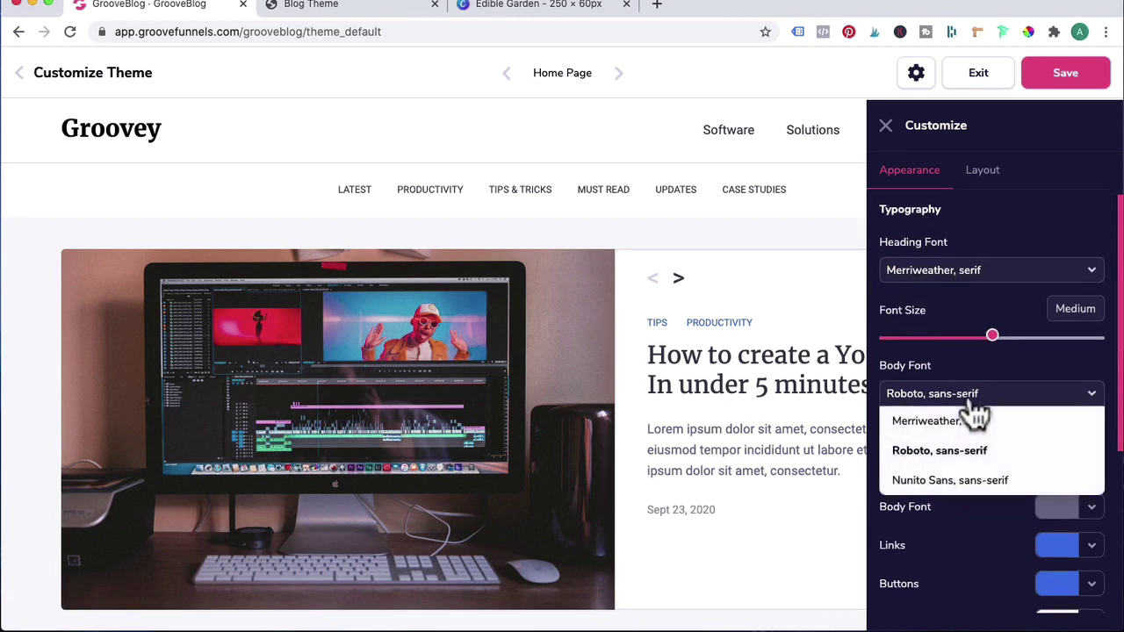
{"action": "left_click", "coordinate": [1001, 272]}
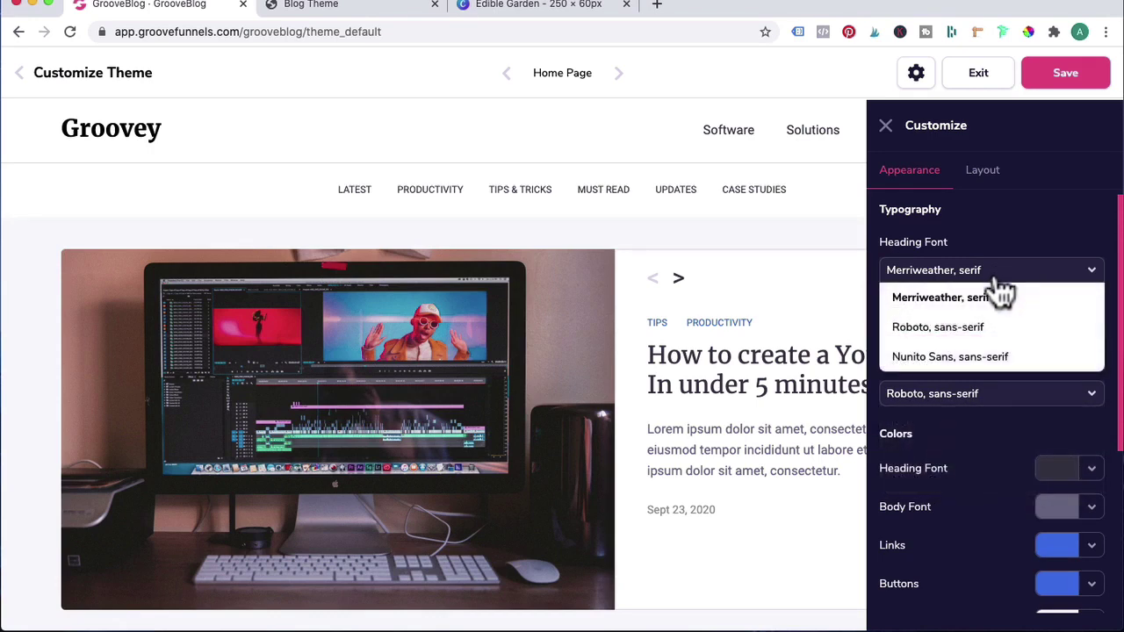
{"action": "left_click", "coordinate": [959, 356]}
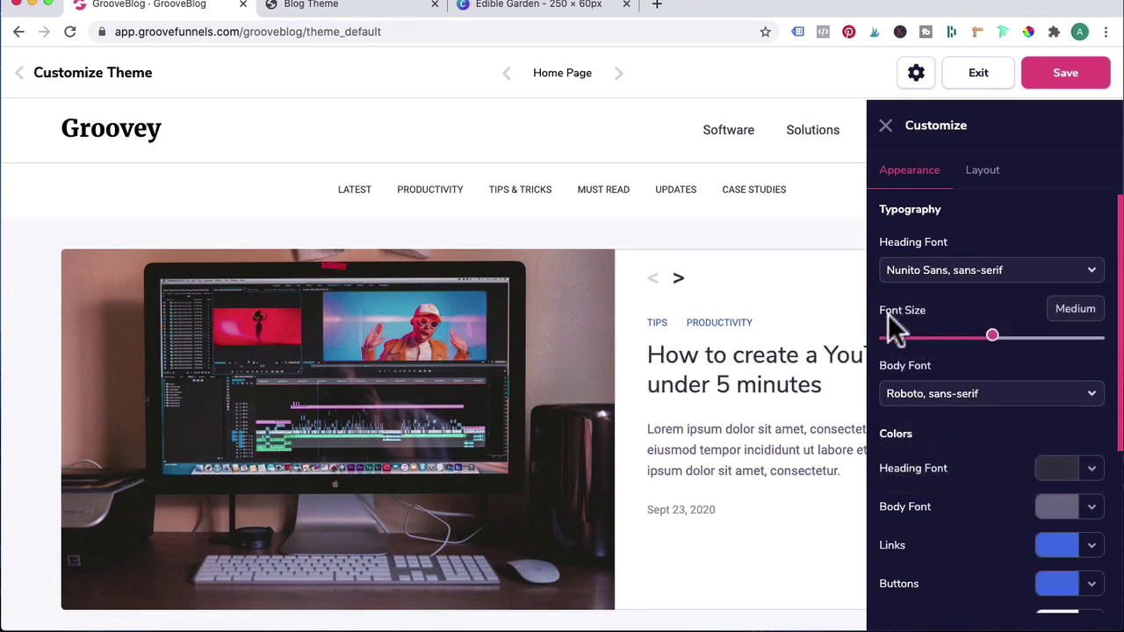
{"action": "left_click_drag", "start_coordinate": [995, 345], "coordinate": [1114, 340]}
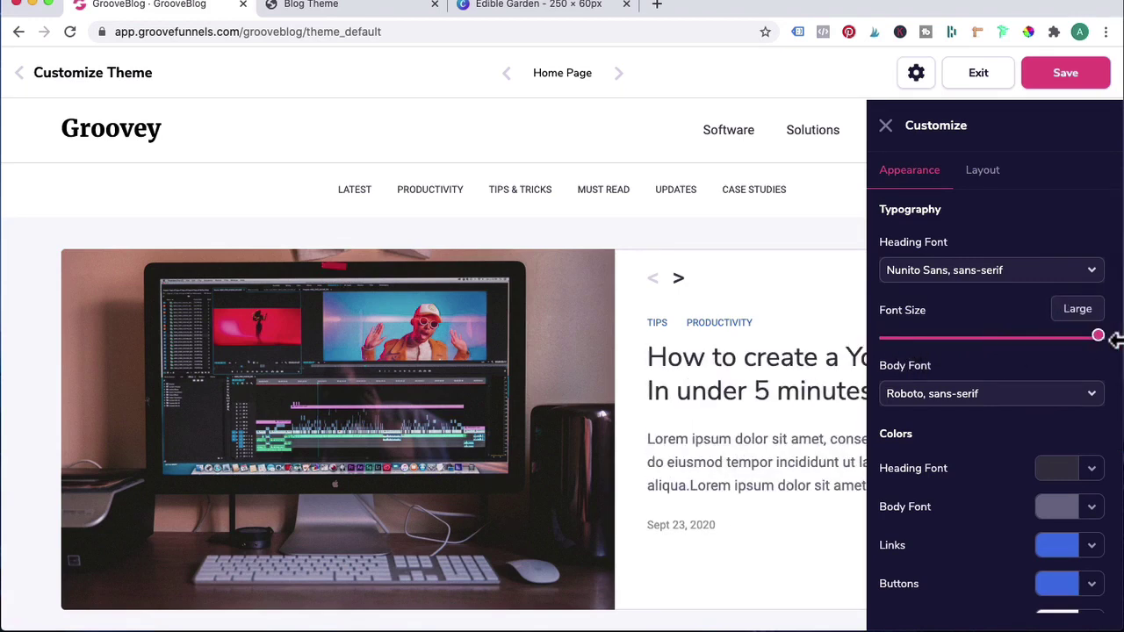
{"action": "scroll", "coordinate": [962, 359], "scroll_direction": "down", "scroll_amount": 5}
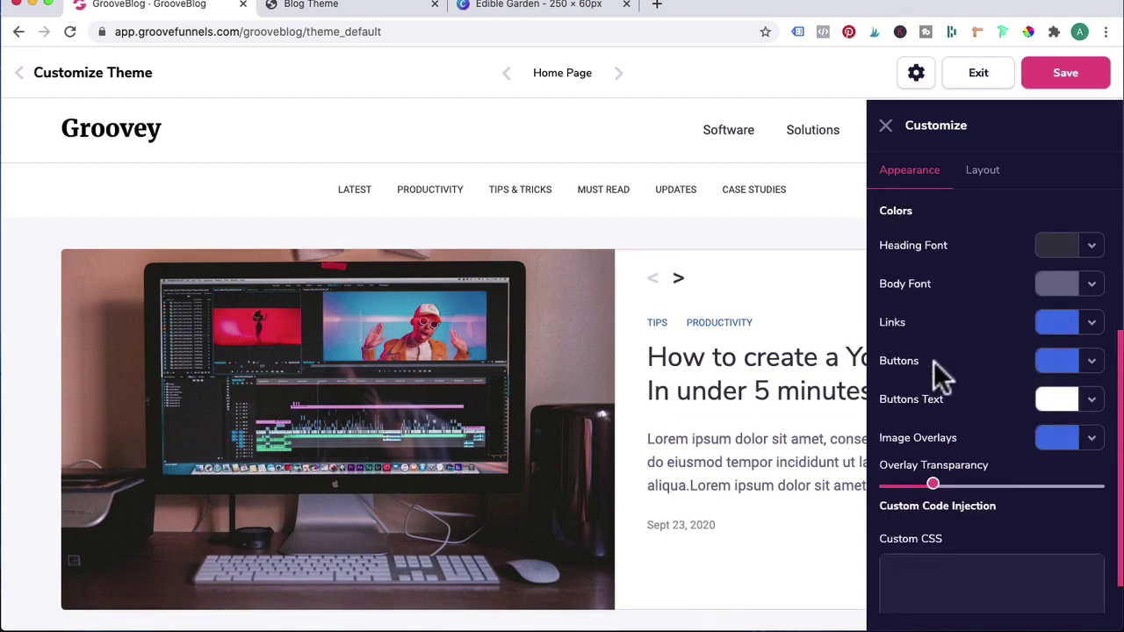
{"action": "left_click", "coordinate": [1059, 246]}
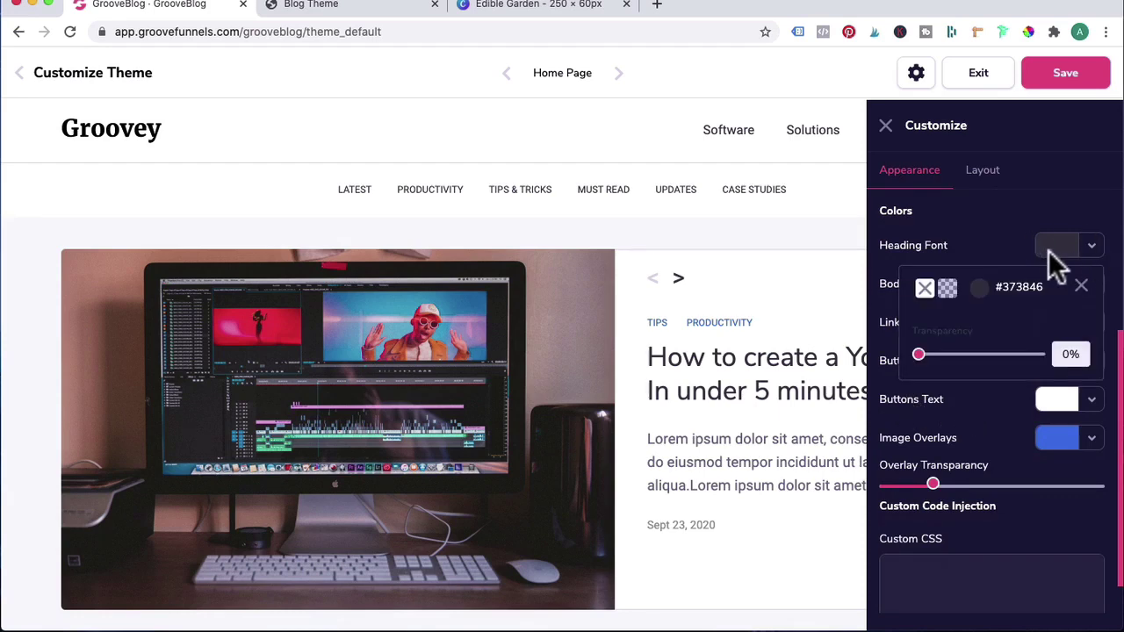
{"action": "left_click", "coordinate": [981, 292]}
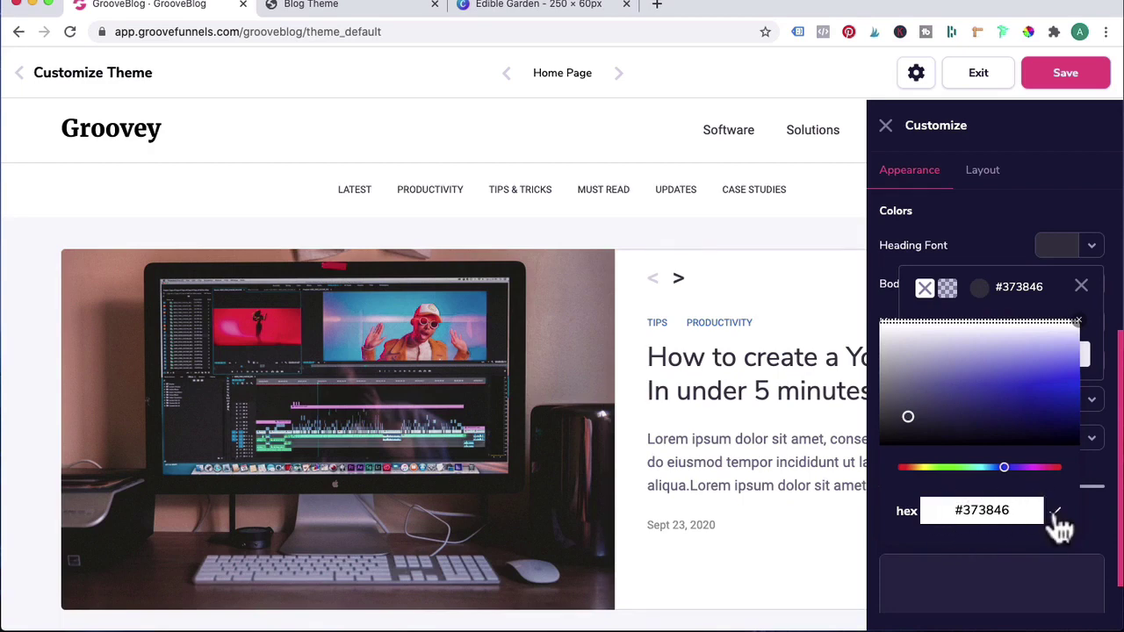
{"action": "left_click", "coordinate": [1082, 286]}
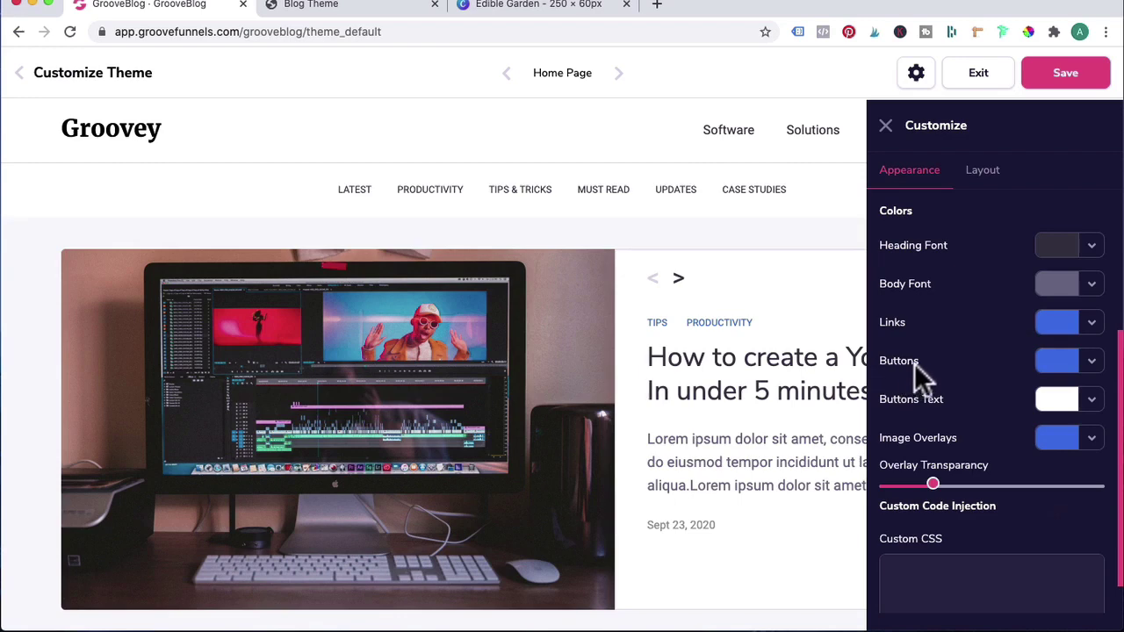
Step: Set the theme's Buttons color to hex #03C4CC
{"action": "left_click", "coordinate": [1063, 364]}
{"action": "left_click", "coordinate": [978, 413]}
{"action": "left_click", "coordinate": [1009, 578]}
{"action": "type", "text": "#03C4CC"}
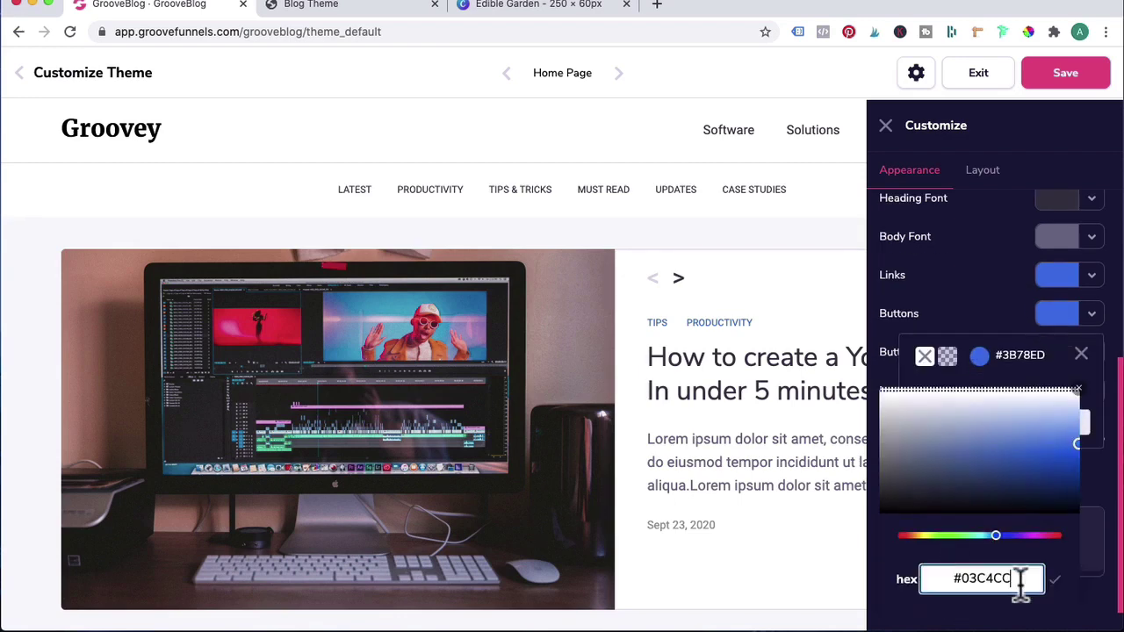
{"action": "left_click", "coordinate": [1057, 585]}
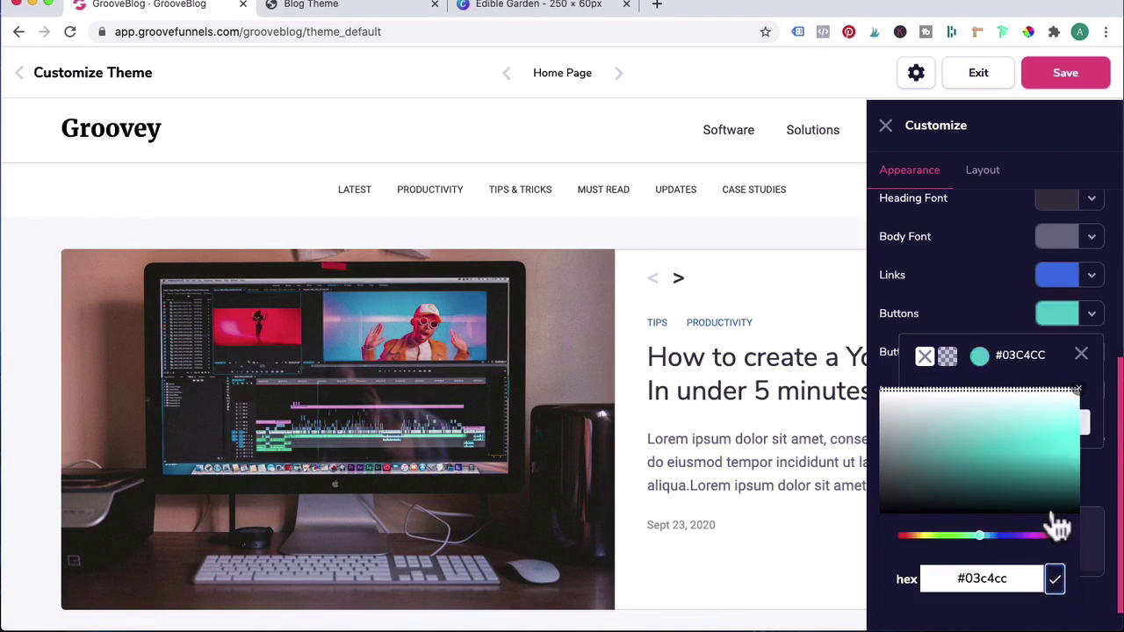
{"action": "left_click", "coordinate": [1081, 354]}
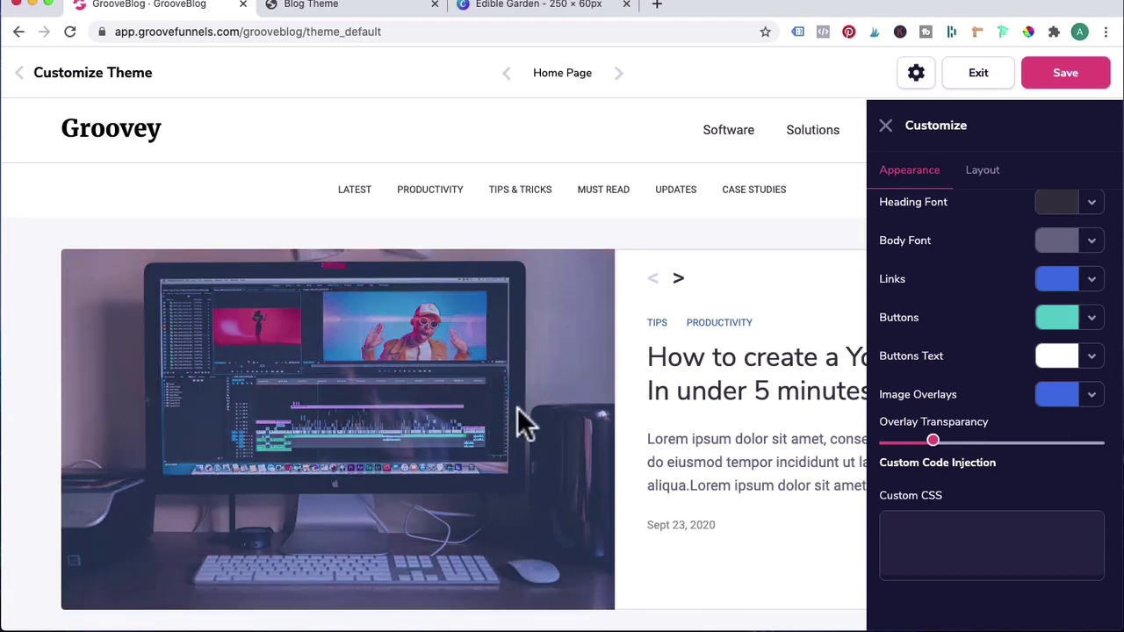
Step: Set the Image Overlays color to hex #03C4CC and lower the Overlay Transparency to near its minimum
{"action": "left_click", "coordinate": [1058, 399]}
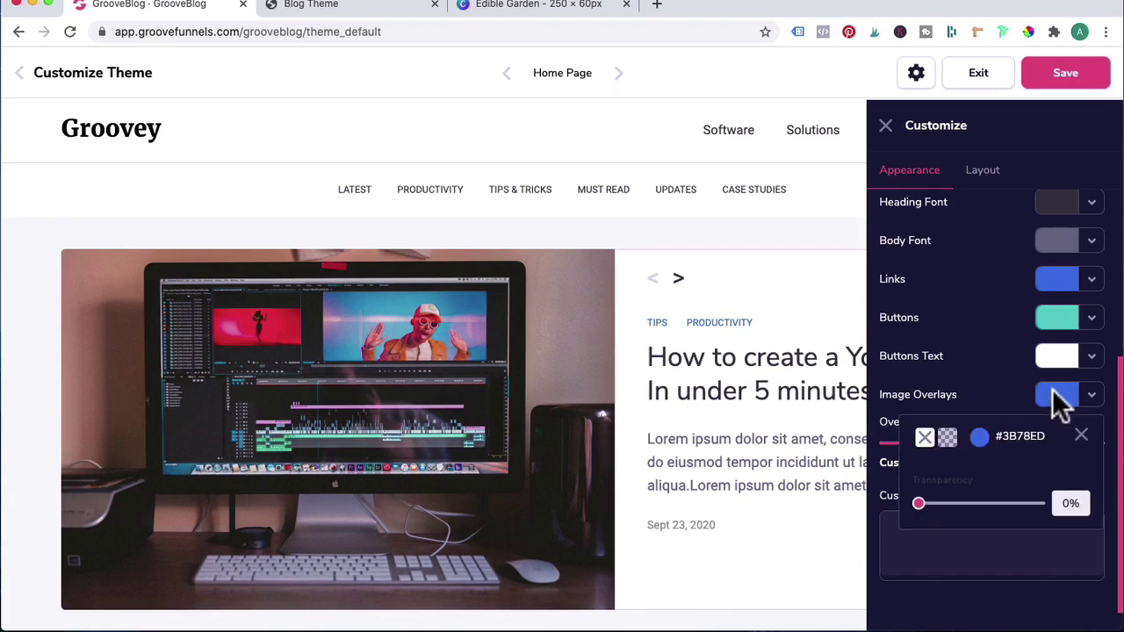
{"action": "left_click", "coordinate": [981, 442]}
{"action": "scroll", "coordinate": [992, 514], "scroll_direction": "down", "scroll_amount": 1}
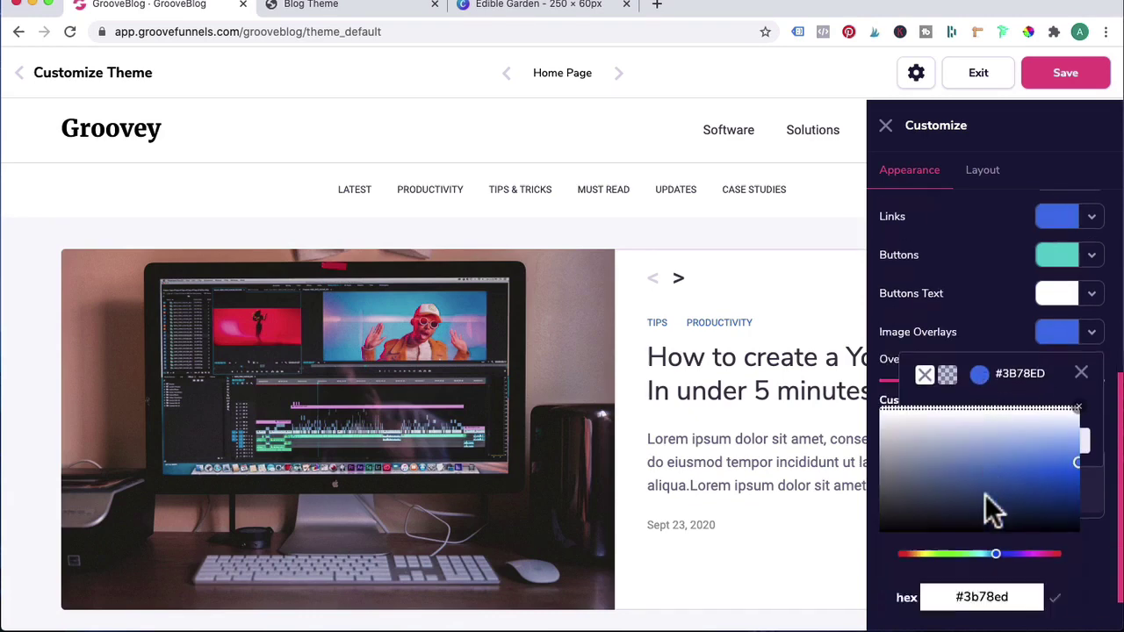
{"action": "scroll", "coordinate": [992, 513], "scroll_direction": "down", "scroll_amount": 1}
{"action": "triple_click", "coordinate": [948, 582]}
{"action": "type", "text": "#03C4CC"}
{"action": "left_click", "coordinate": [1056, 586]}
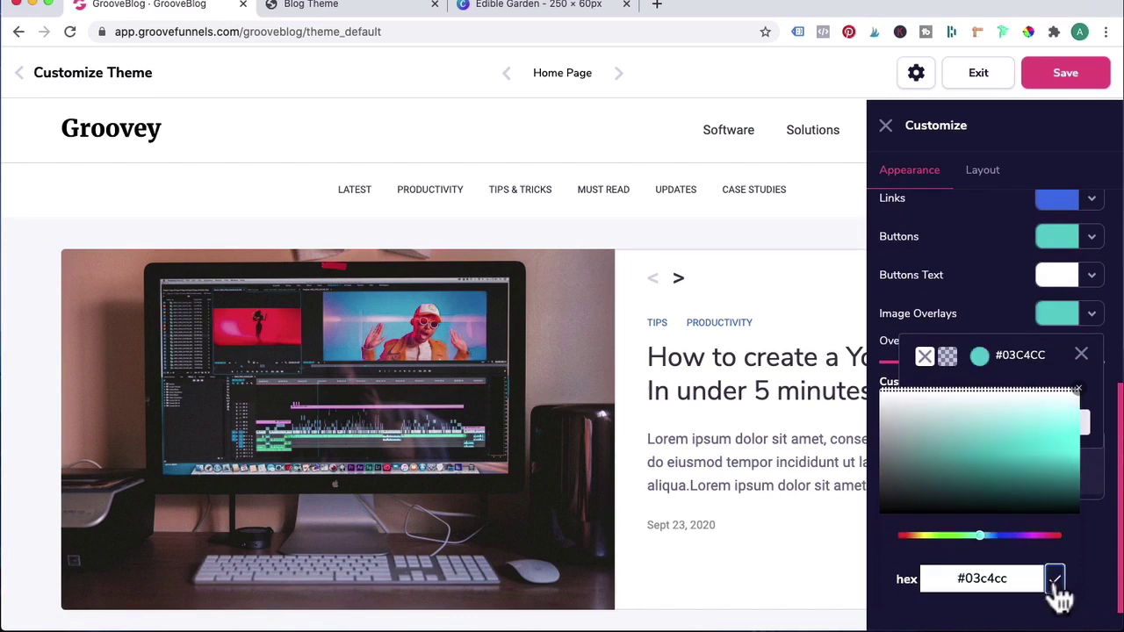
{"action": "left_click", "coordinate": [1080, 359]}
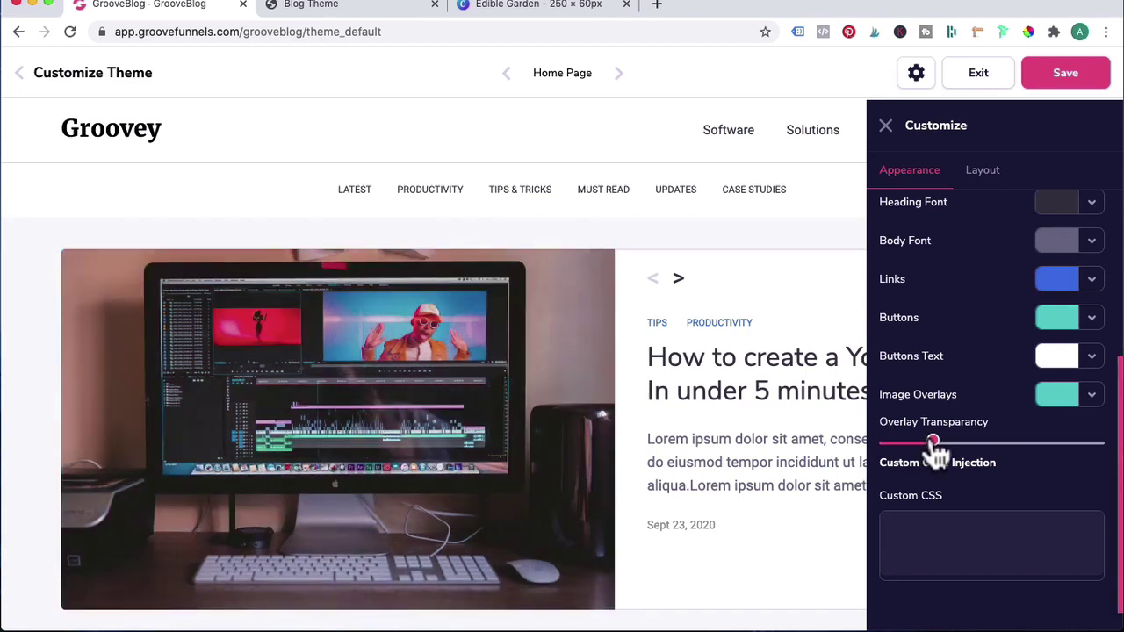
{"action": "left_click_drag", "start_coordinate": [932, 442], "coordinate": [910, 446]}
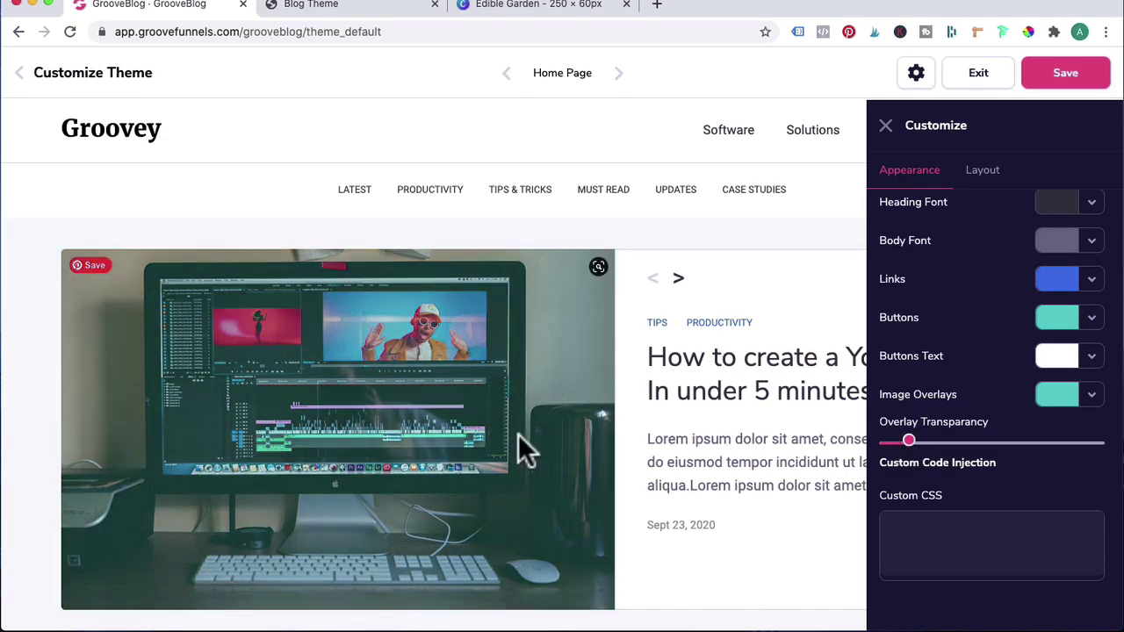
{"action": "left_click_drag", "start_coordinate": [914, 437], "coordinate": [885, 443]}
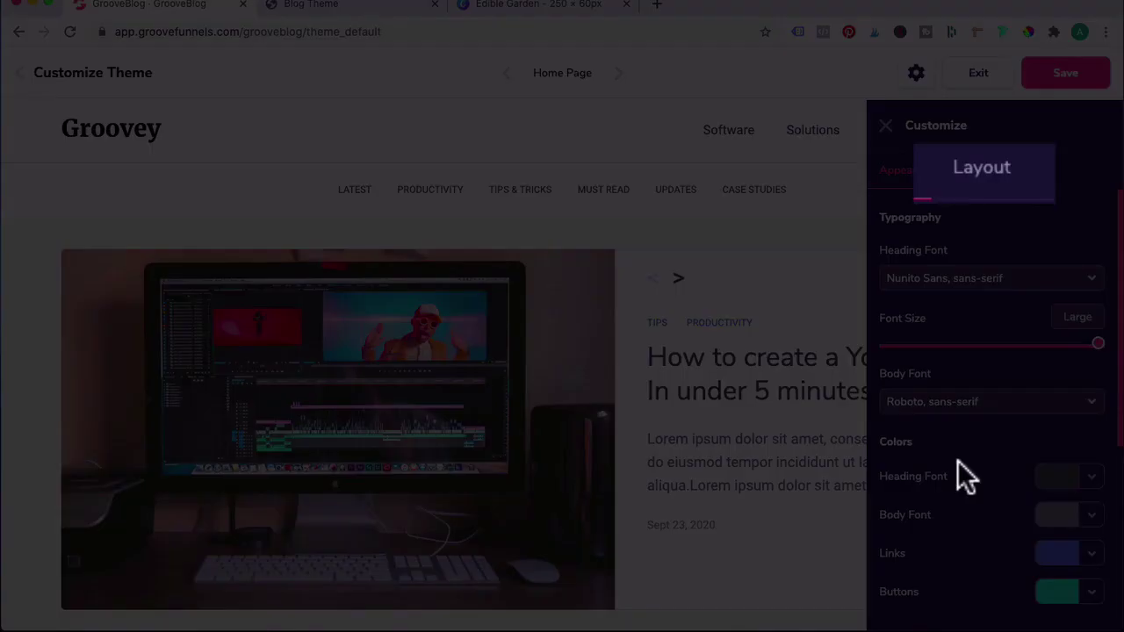
Step: In the Home Page layout, turn Show Sidebar off, and switch Show Categories and Show Optin Form off and back on
{"action": "left_click", "coordinate": [982, 169]}
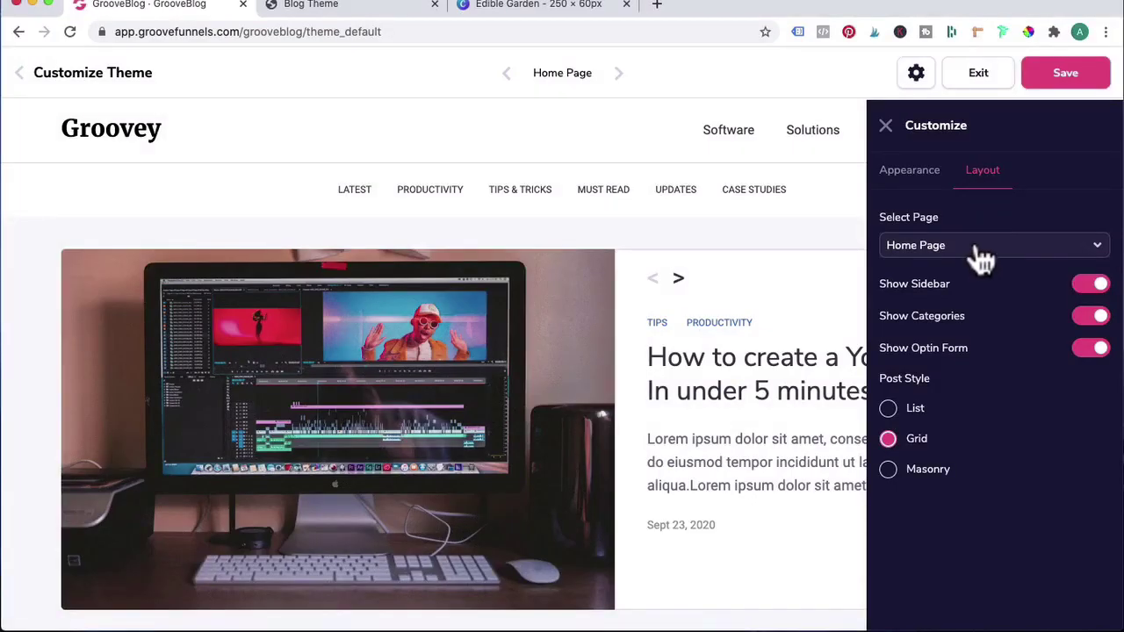
{"action": "left_click", "coordinate": [1001, 251]}
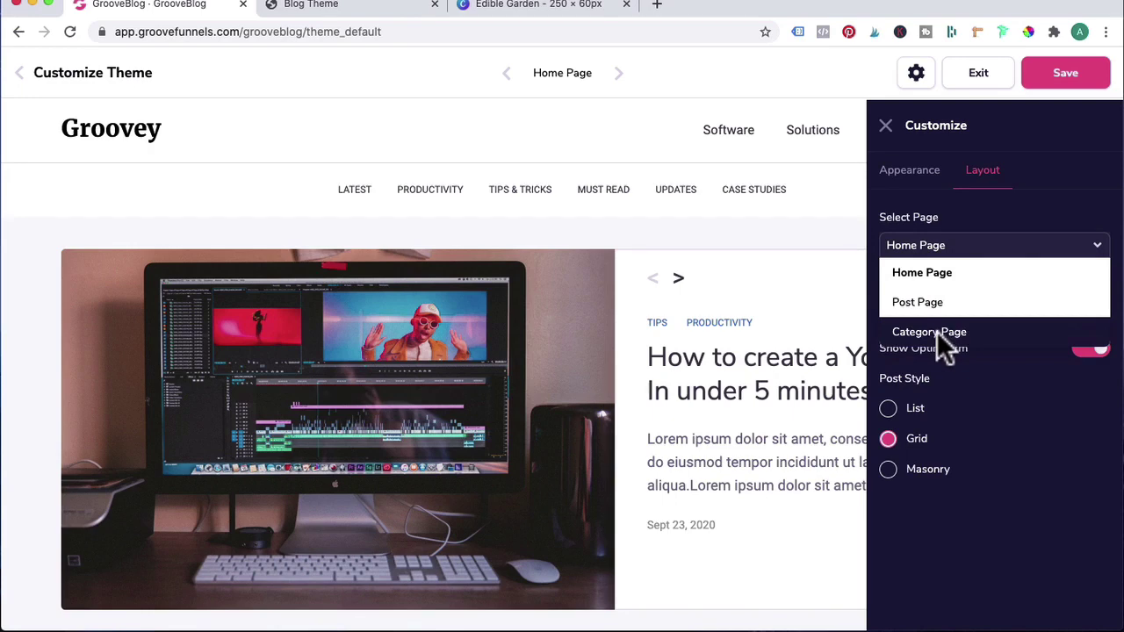
{"action": "left_click", "coordinate": [936, 331]}
{"action": "left_click", "coordinate": [1093, 285]}
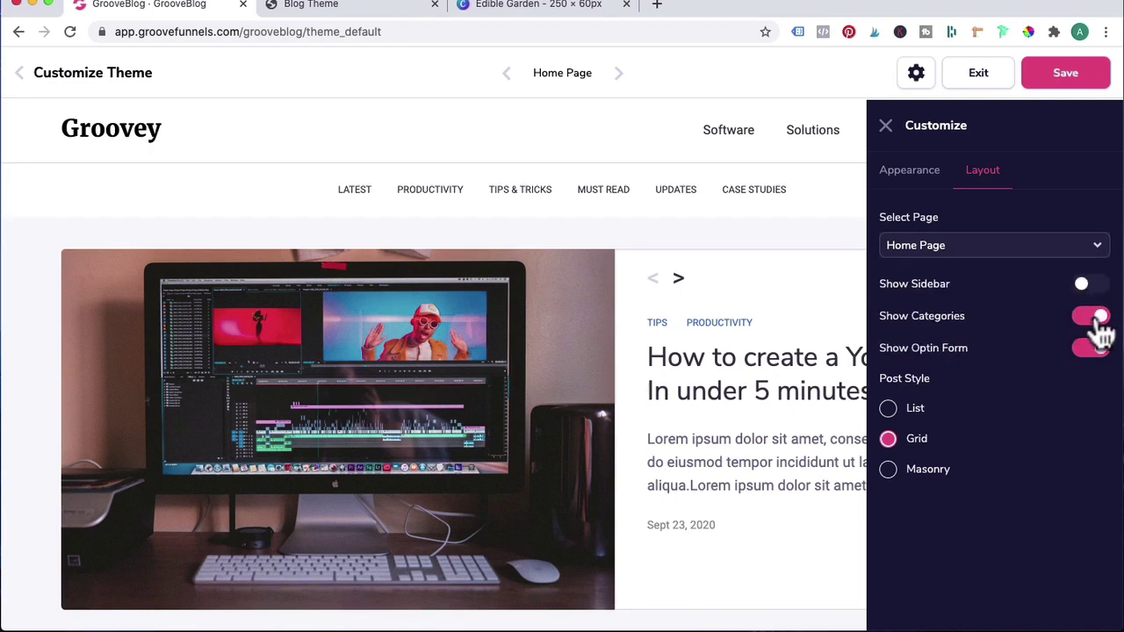
{"action": "left_click", "coordinate": [1093, 316]}
{"action": "left_click", "coordinate": [1091, 349]}
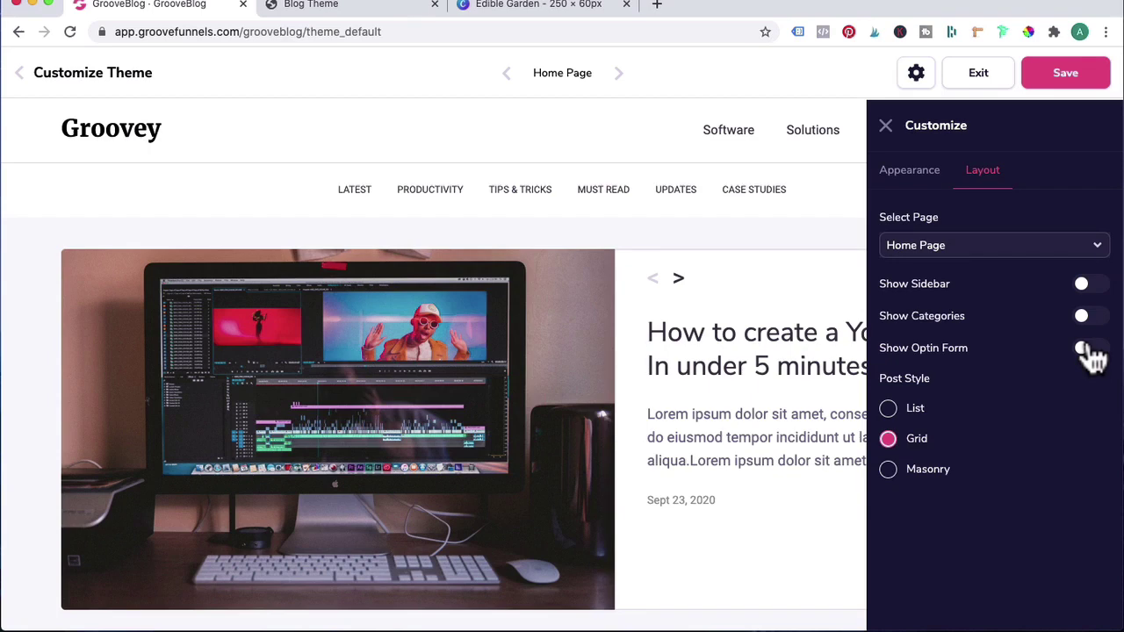
{"action": "left_click", "coordinate": [1093, 318]}
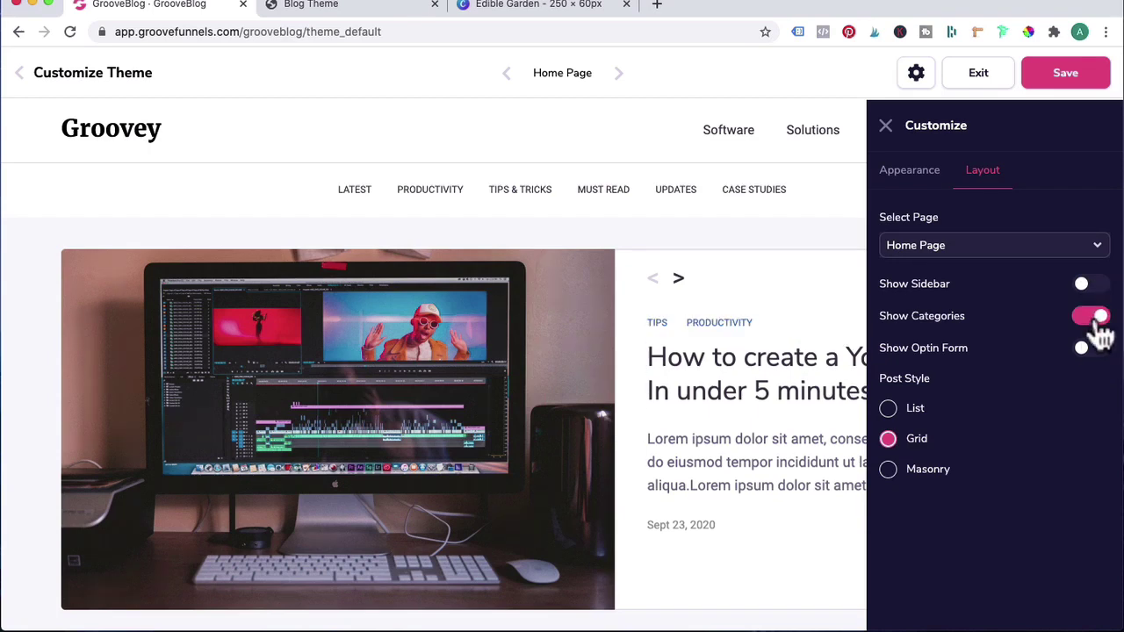
{"action": "left_click", "coordinate": [1097, 353]}
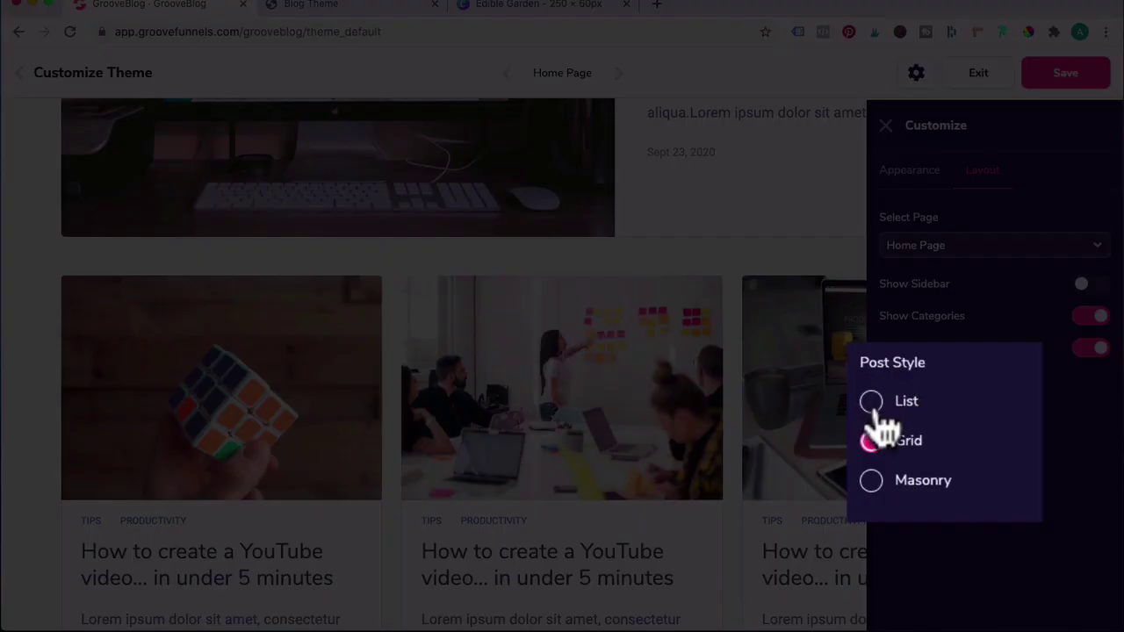
Step: Try the List, Grid and Masonry post styles on the Home Page and settle on List
{"action": "left_click", "coordinate": [887, 409]}
{"action": "scroll", "coordinate": [641, 472], "scroll_direction": "down", "scroll_amount": 5}
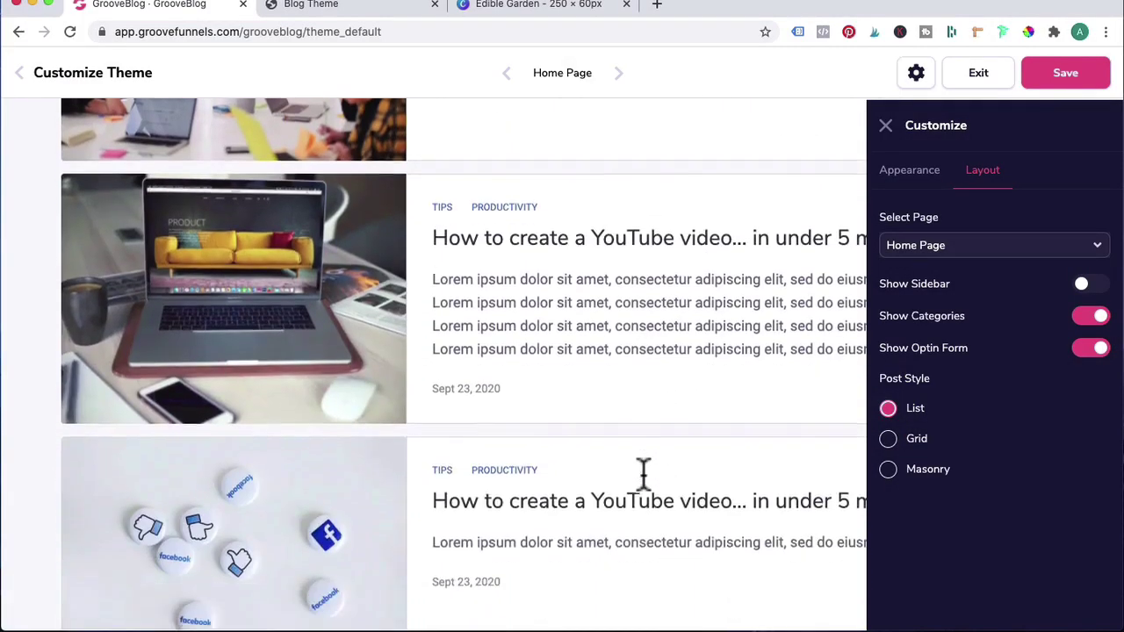
{"action": "scroll", "coordinate": [642, 472], "scroll_direction": "down", "scroll_amount": 8}
{"action": "left_click", "coordinate": [889, 440]}
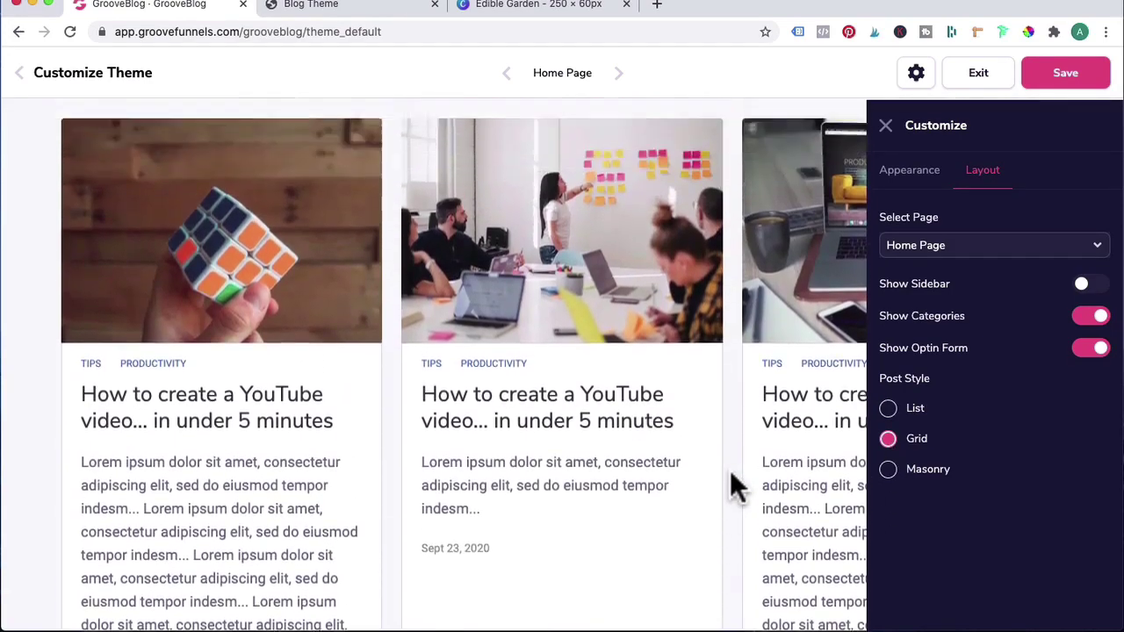
{"action": "left_click", "coordinate": [887, 469]}
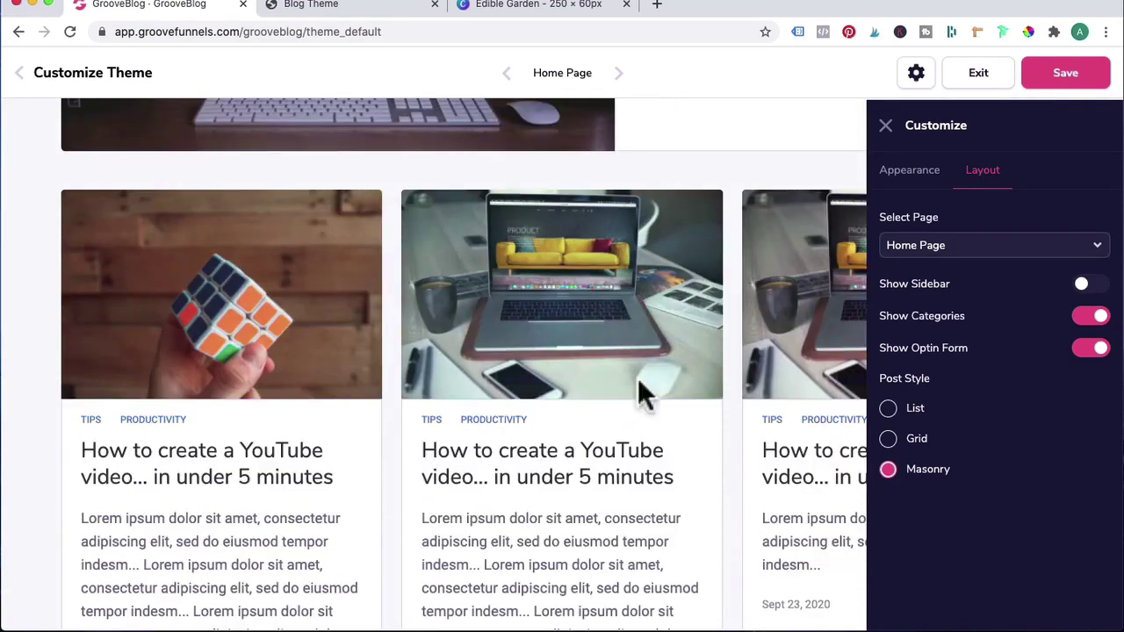
{"action": "scroll", "coordinate": [658, 535], "scroll_direction": "down", "scroll_amount": 5}
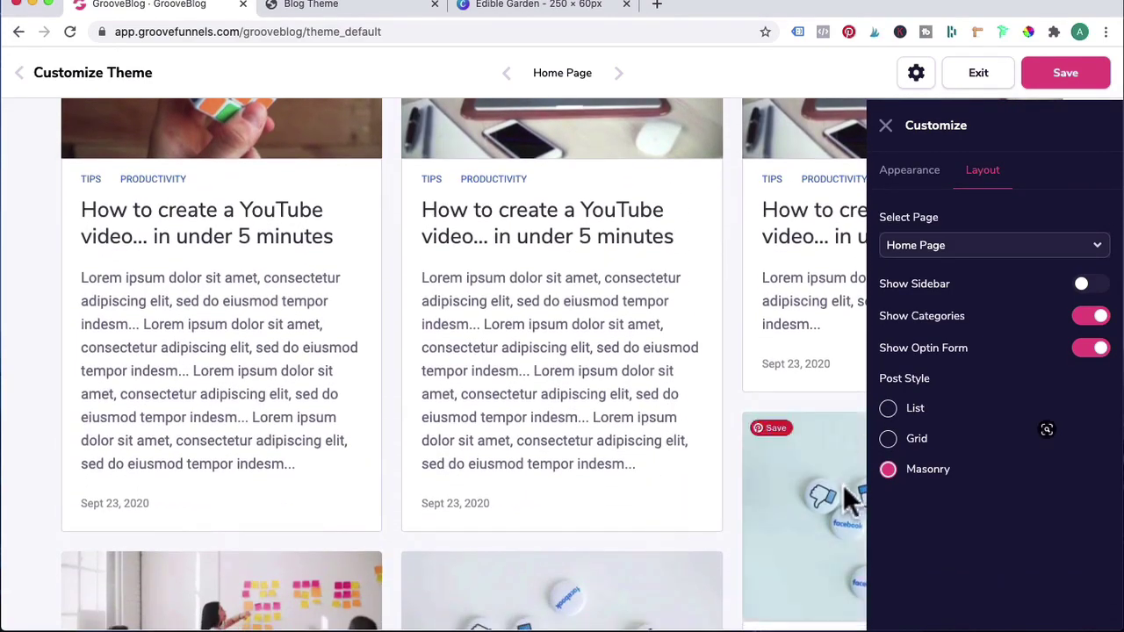
{"action": "left_click", "coordinate": [888, 411]}
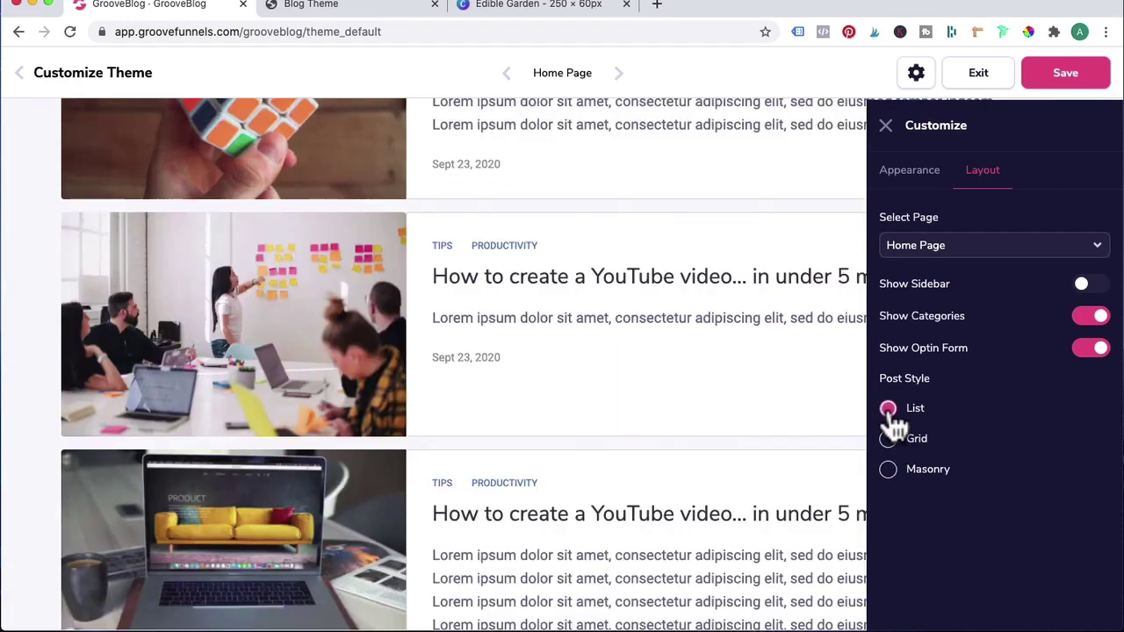
Step: Turn off Show Sidebar in the Post Page layout and look through the page preview
{"action": "left_click", "coordinate": [935, 248]}
{"action": "left_click", "coordinate": [922, 302]}
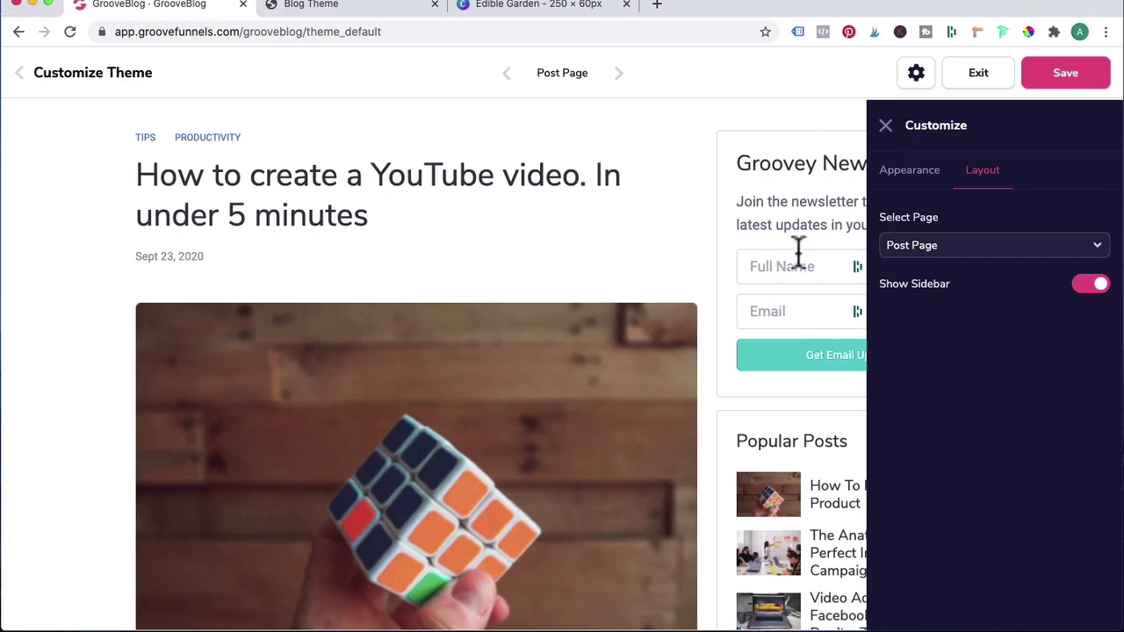
{"action": "left_click", "coordinate": [1085, 292]}
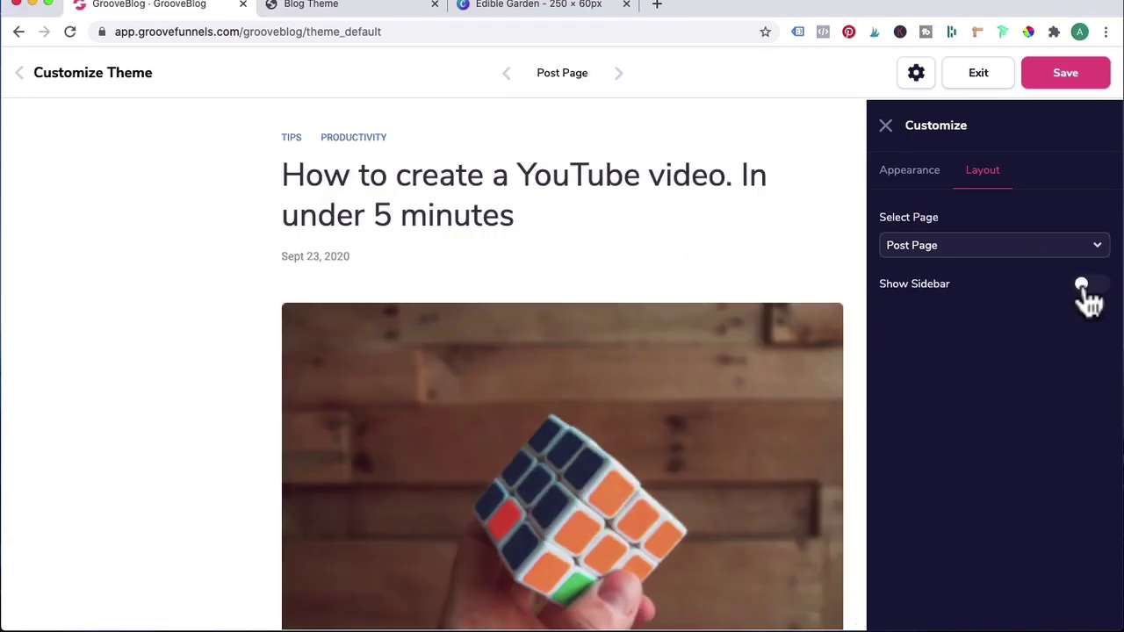
{"action": "scroll", "coordinate": [764, 465], "scroll_direction": "down", "scroll_amount": 15}
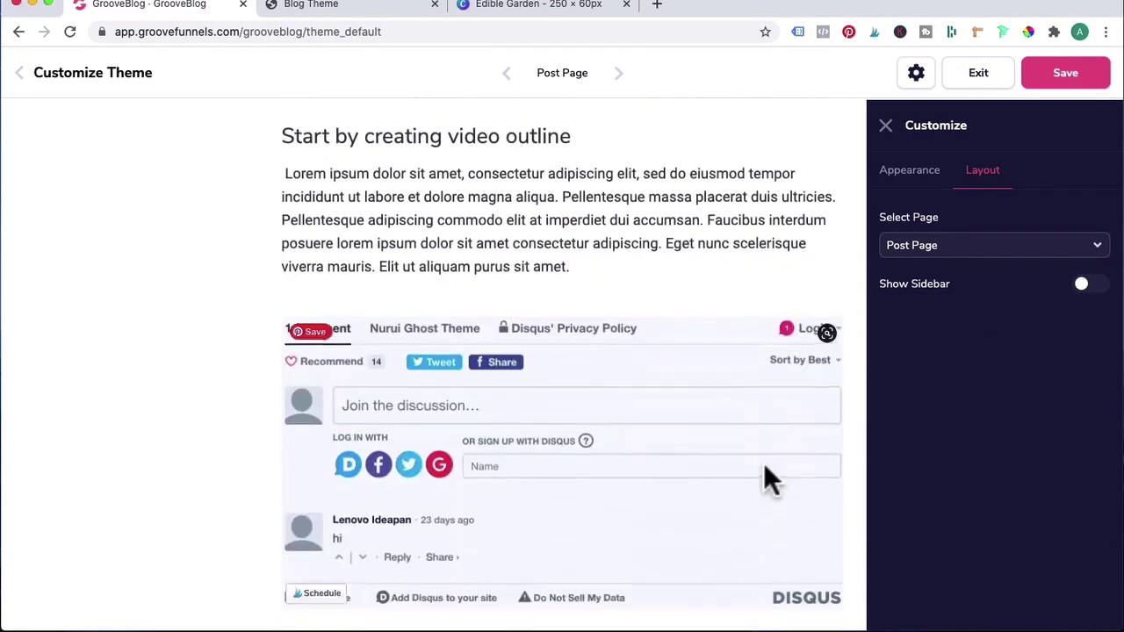
{"action": "scroll", "coordinate": [763, 474], "scroll_direction": "up", "scroll_amount": 15}
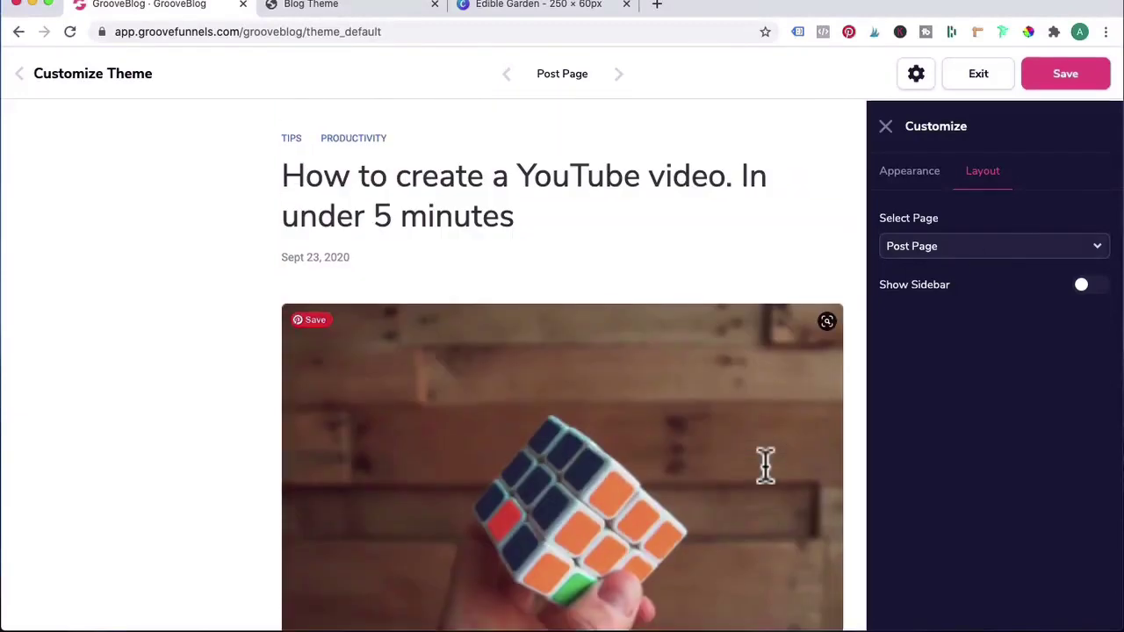
Step: Try the List and Grid post styles for the Category Page, choose Masonry, and save and exit the theme customization
{"action": "left_click", "coordinate": [985, 248]}
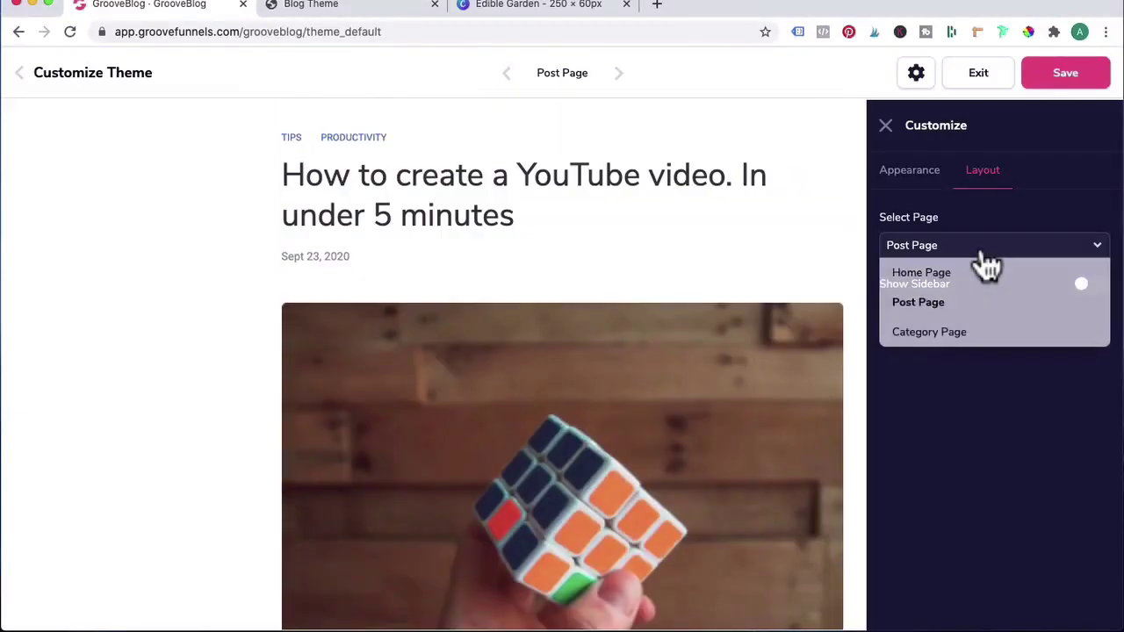
{"action": "left_click", "coordinate": [932, 333]}
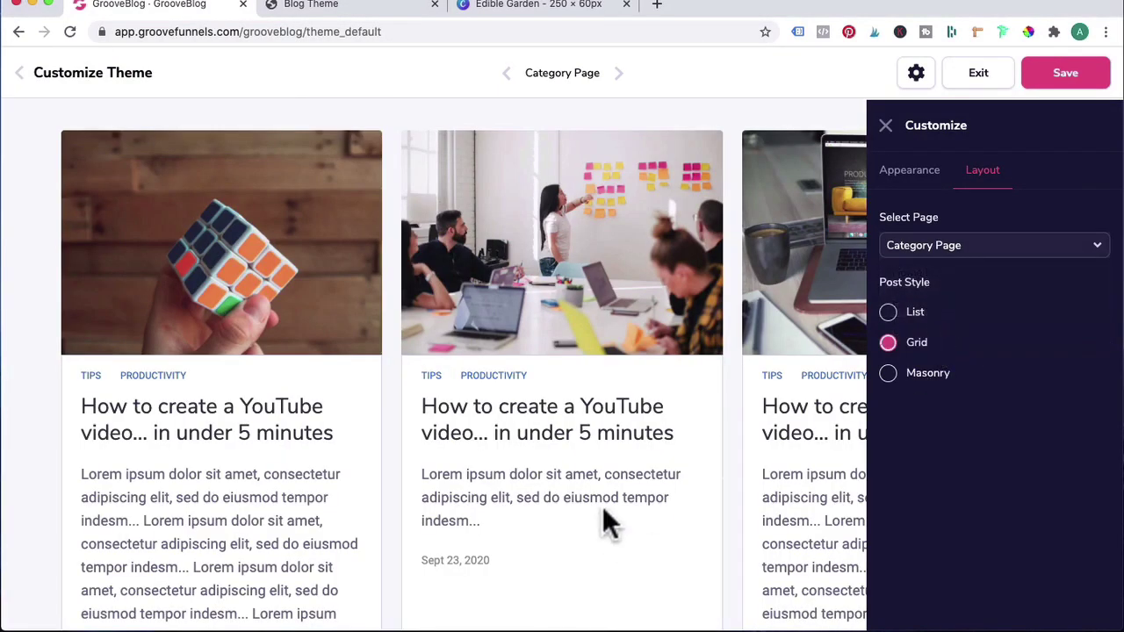
{"action": "scroll", "coordinate": [603, 511], "scroll_direction": "down", "scroll_amount": 6}
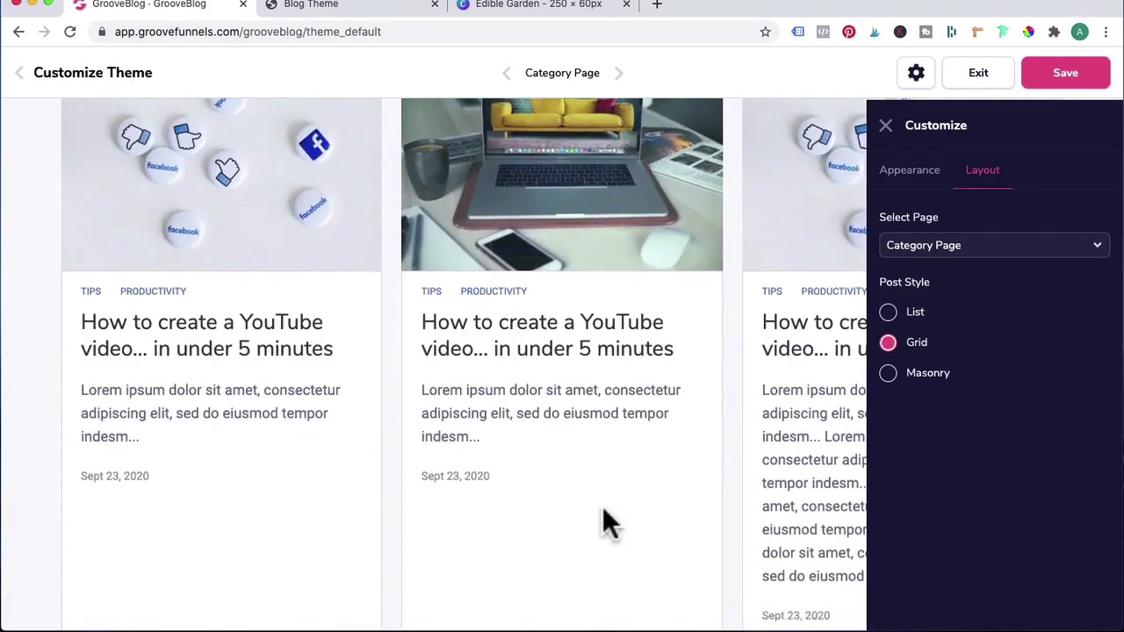
{"action": "scroll", "coordinate": [606, 523], "scroll_direction": "down", "scroll_amount": 2}
{"action": "left_click", "coordinate": [888, 313]}
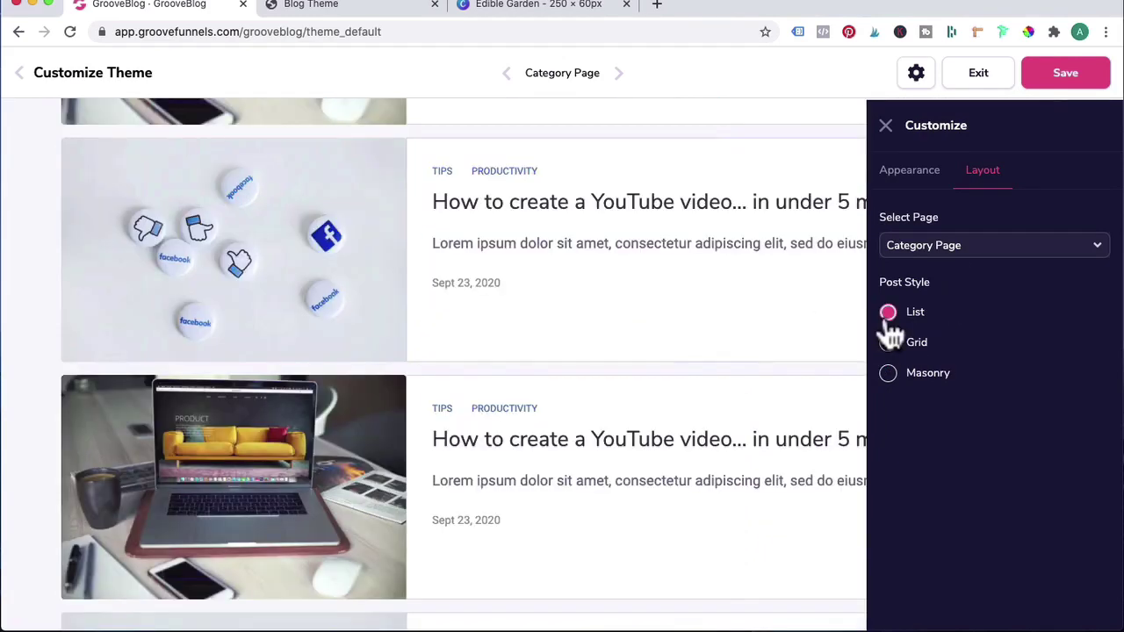
{"action": "left_click", "coordinate": [887, 351]}
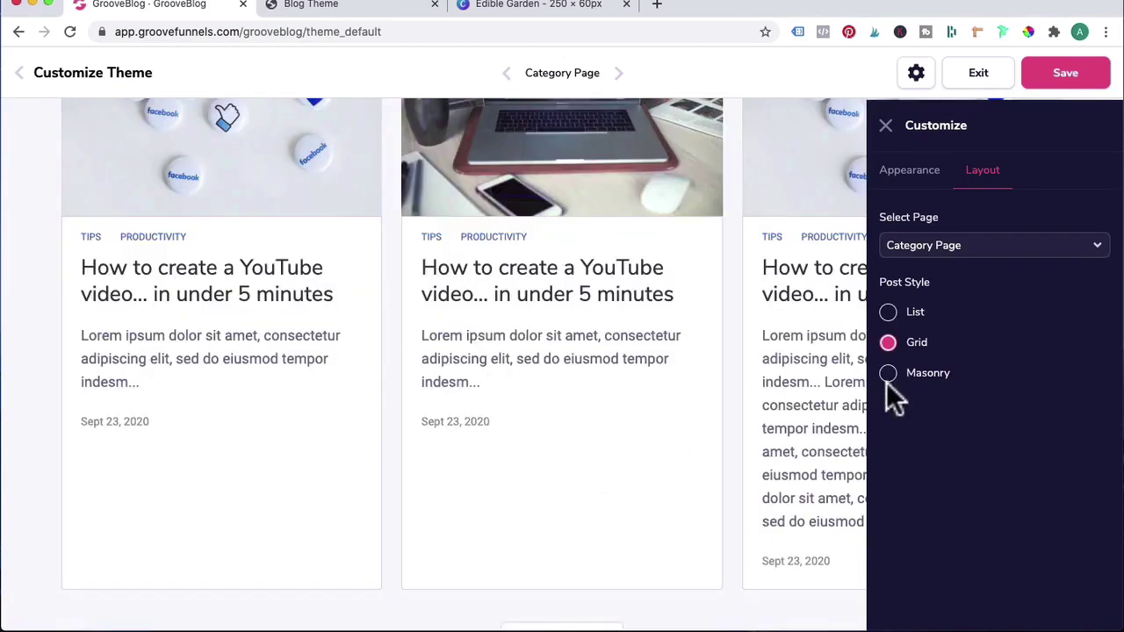
{"action": "left_click", "coordinate": [887, 376]}
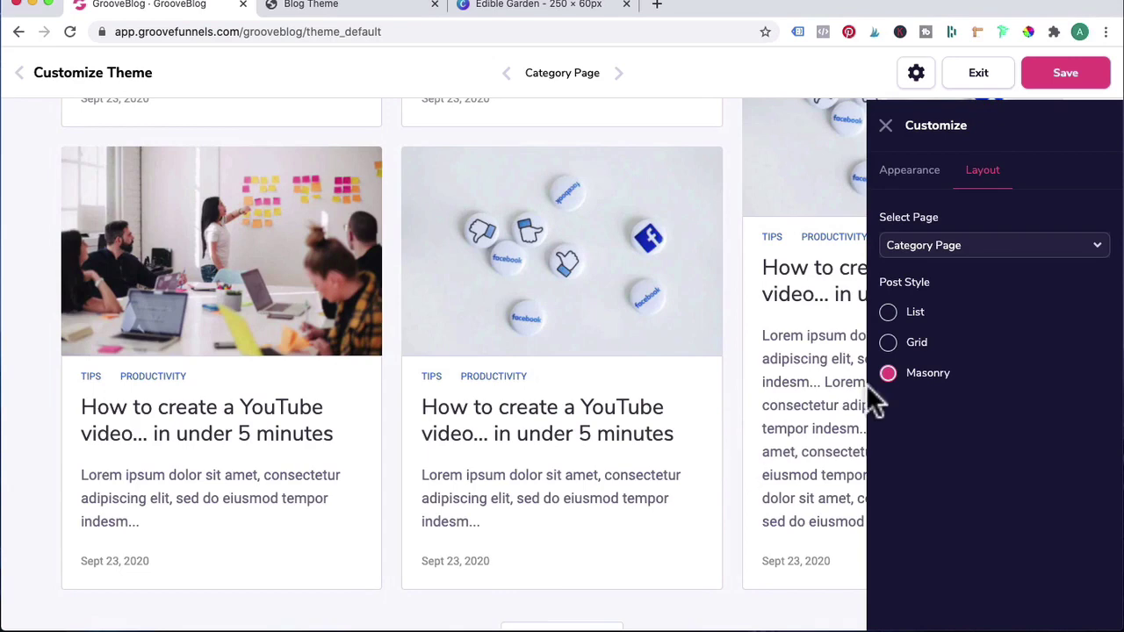
{"action": "left_click", "coordinate": [1061, 75]}
{"action": "left_click", "coordinate": [973, 73]}
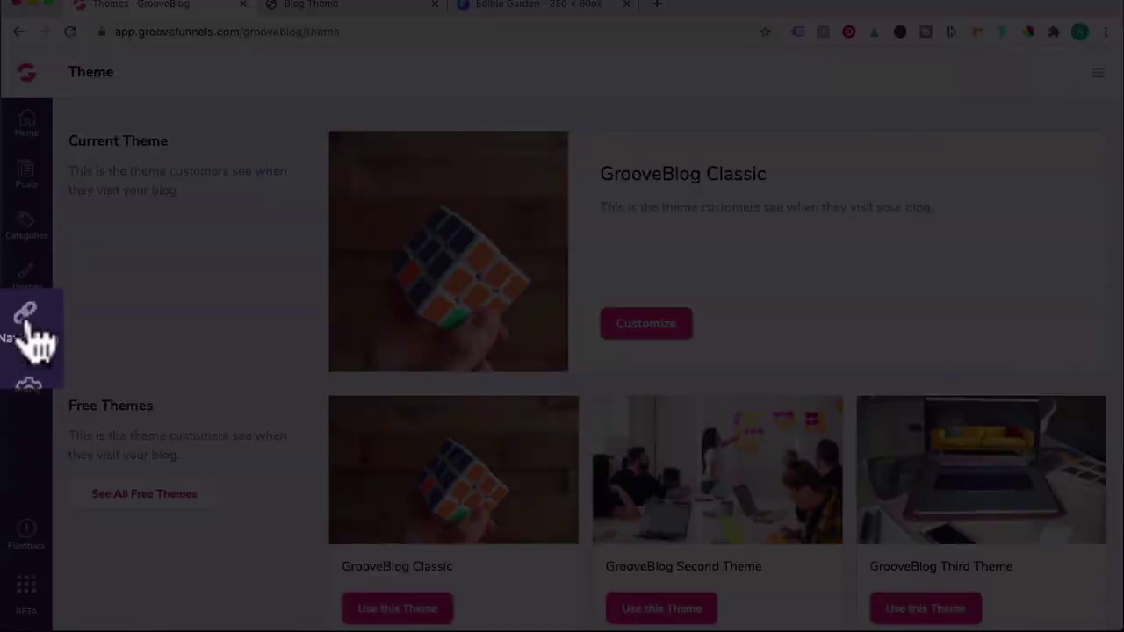
Step: Open the Our Story link of the blog's top navigation for editing and update it with its existing name and URL
{"action": "left_click", "coordinate": [29, 324]}
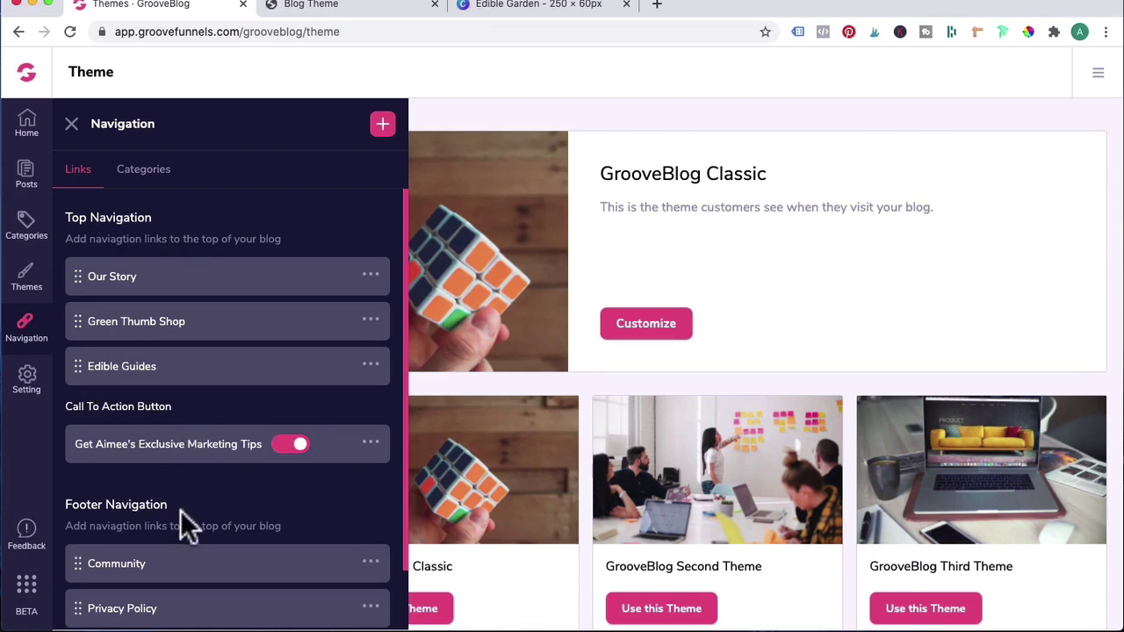
{"action": "left_click", "coordinate": [372, 277]}
{"action": "left_click", "coordinate": [339, 311]}
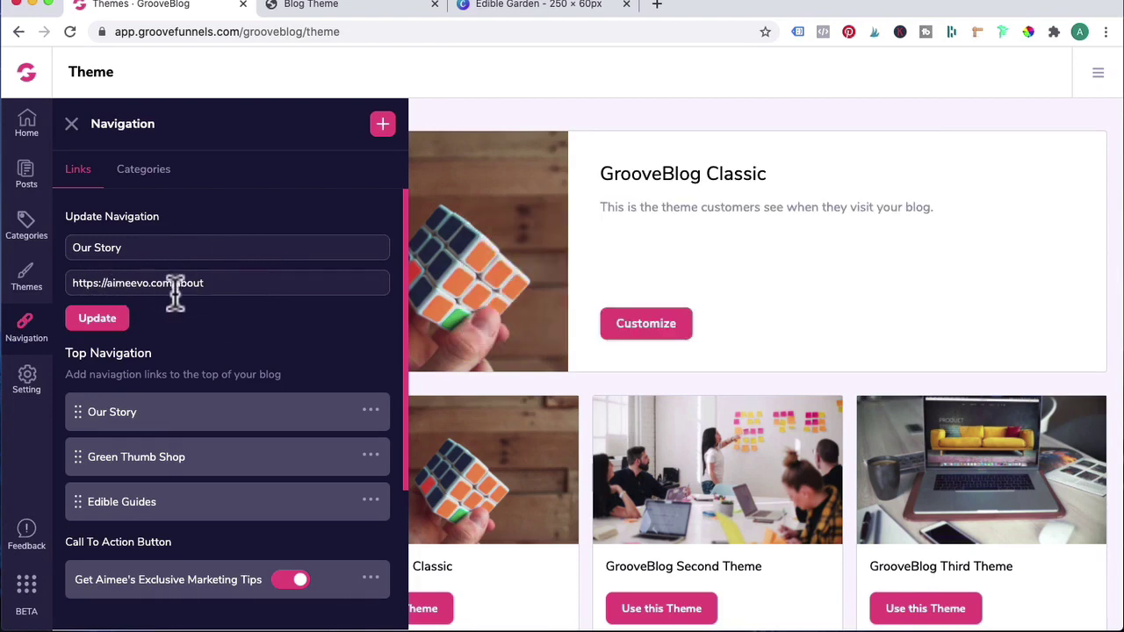
{"action": "left_click", "coordinate": [95, 319]}
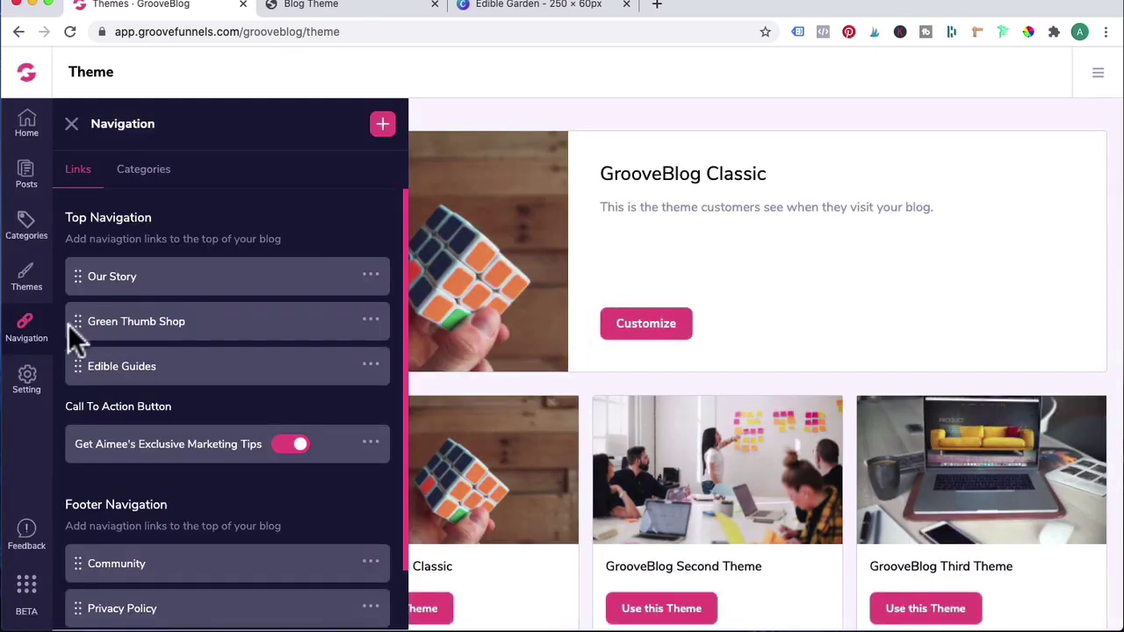
Step: Move the Green Thumb Shop link below Edible Guides in the top navigation and check the order on the blog's home page
{"action": "left_click_drag", "start_coordinate": [79, 321], "coordinate": [78, 359]}
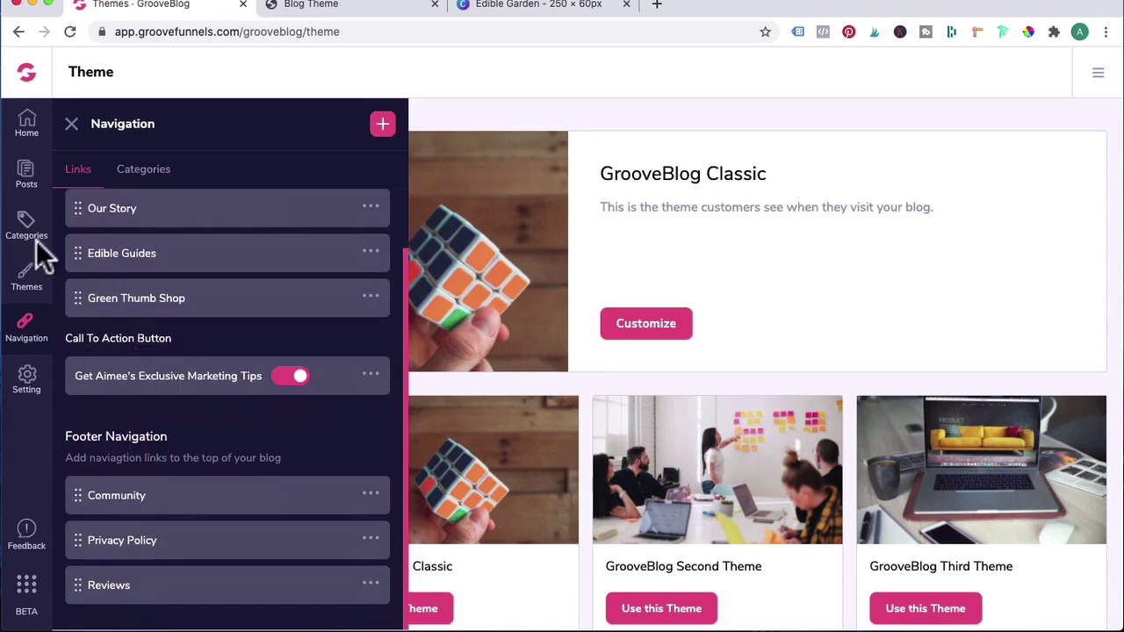
{"action": "left_click", "coordinate": [31, 136]}
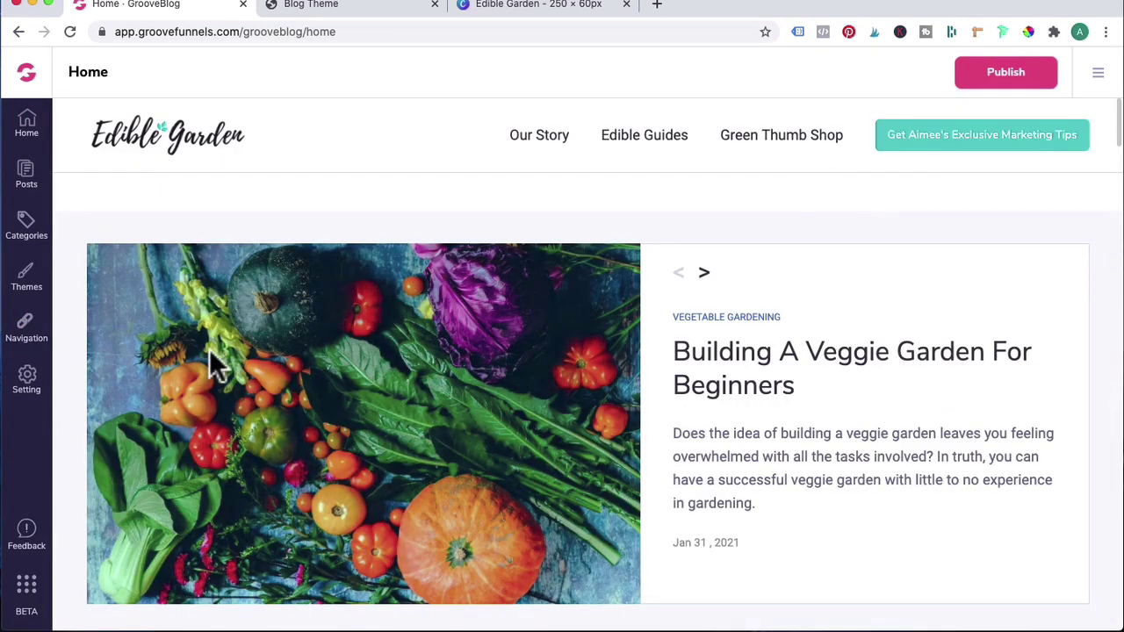
Step: Update the call to action button with its existing text and URL, and switch the button off and back on
{"action": "left_click", "coordinate": [27, 332]}
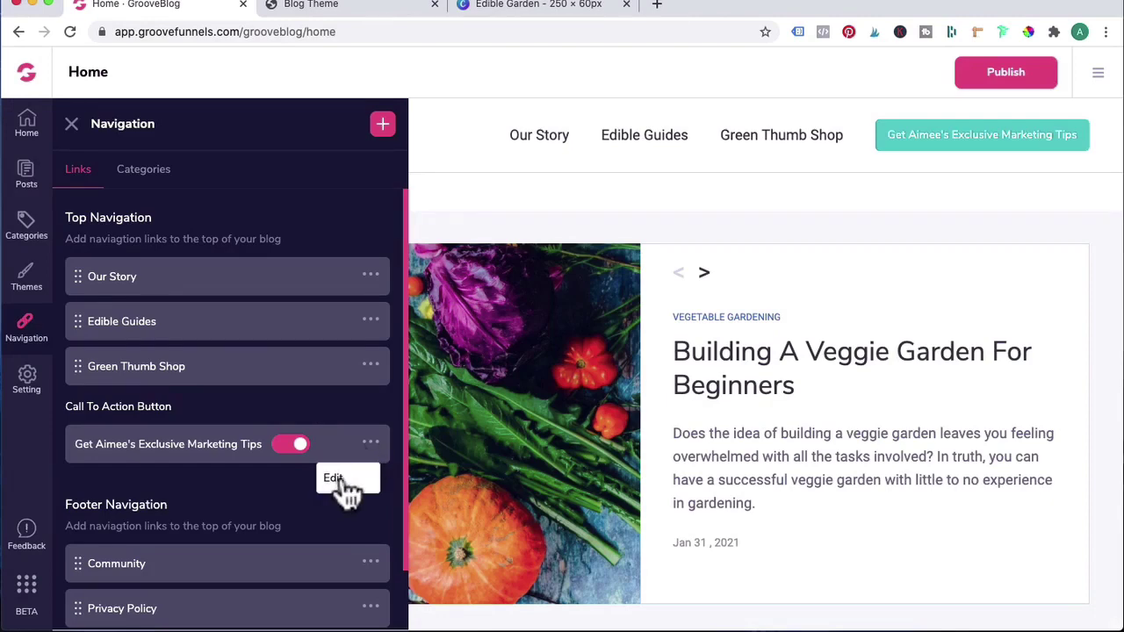
{"action": "left_click", "coordinate": [344, 478]}
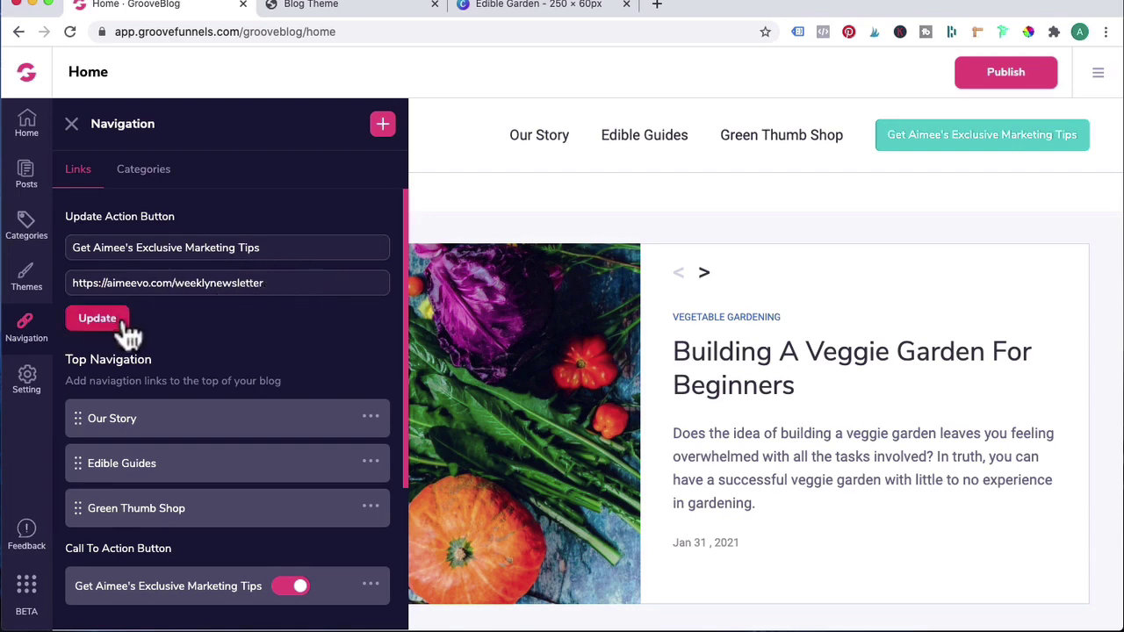
{"action": "left_click", "coordinate": [95, 319]}
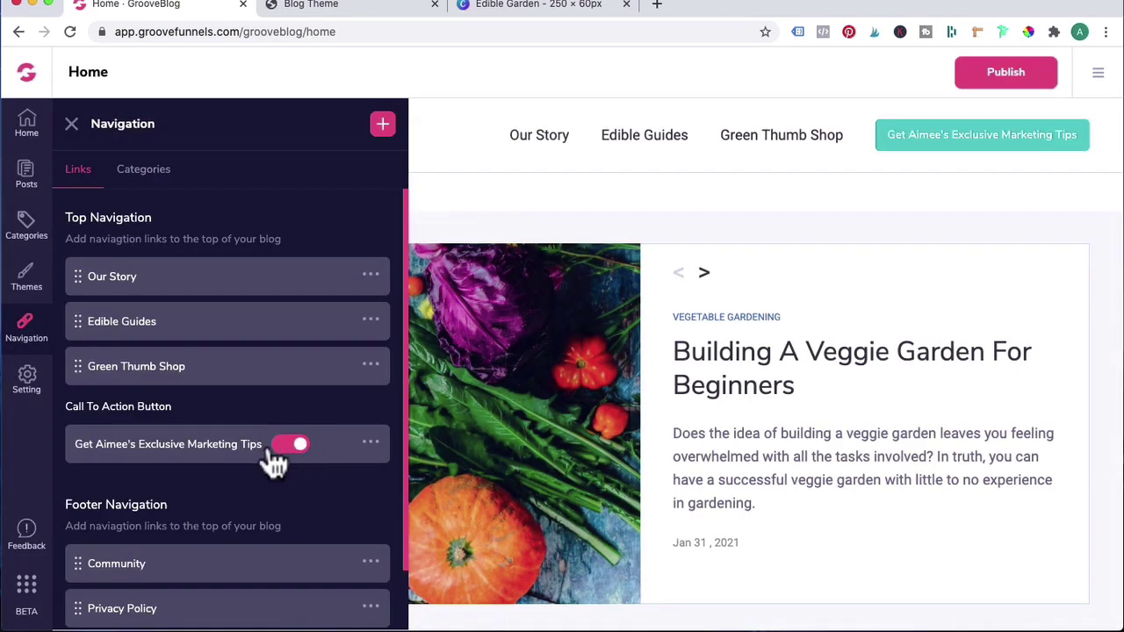
{"action": "left_click", "coordinate": [295, 444]}
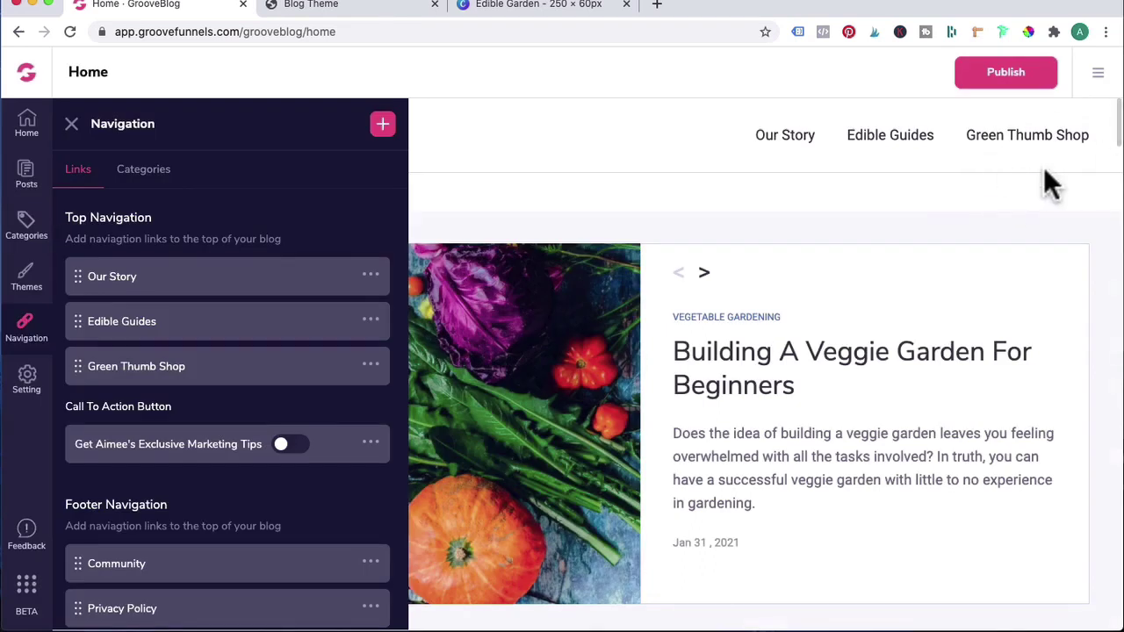
{"action": "left_click", "coordinate": [290, 444]}
Step: Look at the options available for the Community link in the footer navigation
{"action": "scroll", "coordinate": [298, 526], "scroll_direction": "down", "scroll_amount": 1}
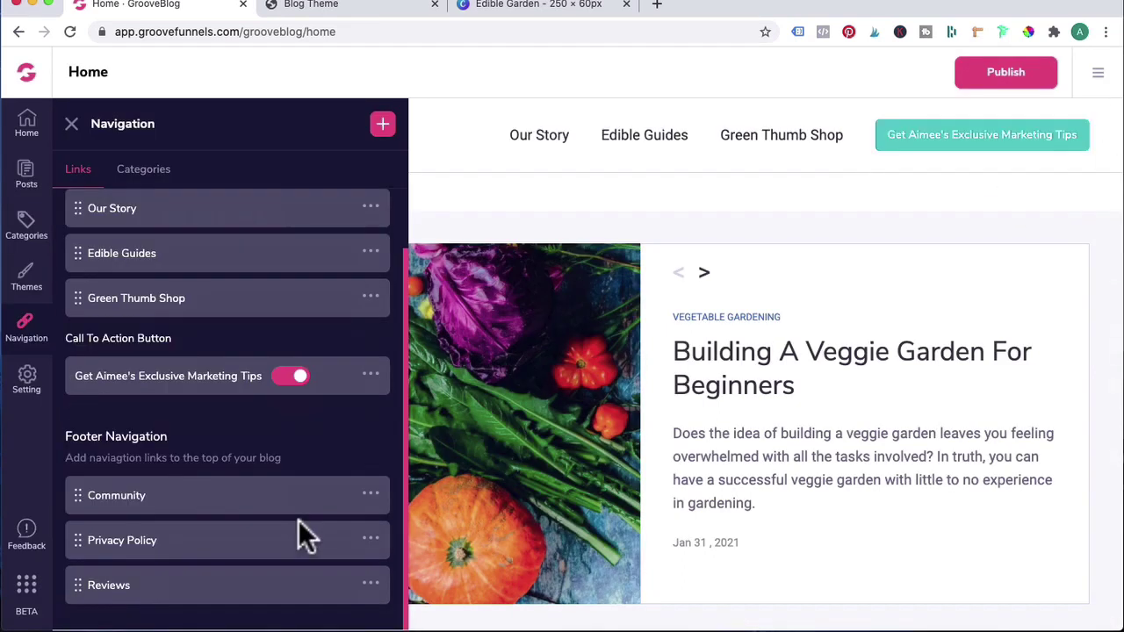
{"action": "left_click", "coordinate": [370, 495]}
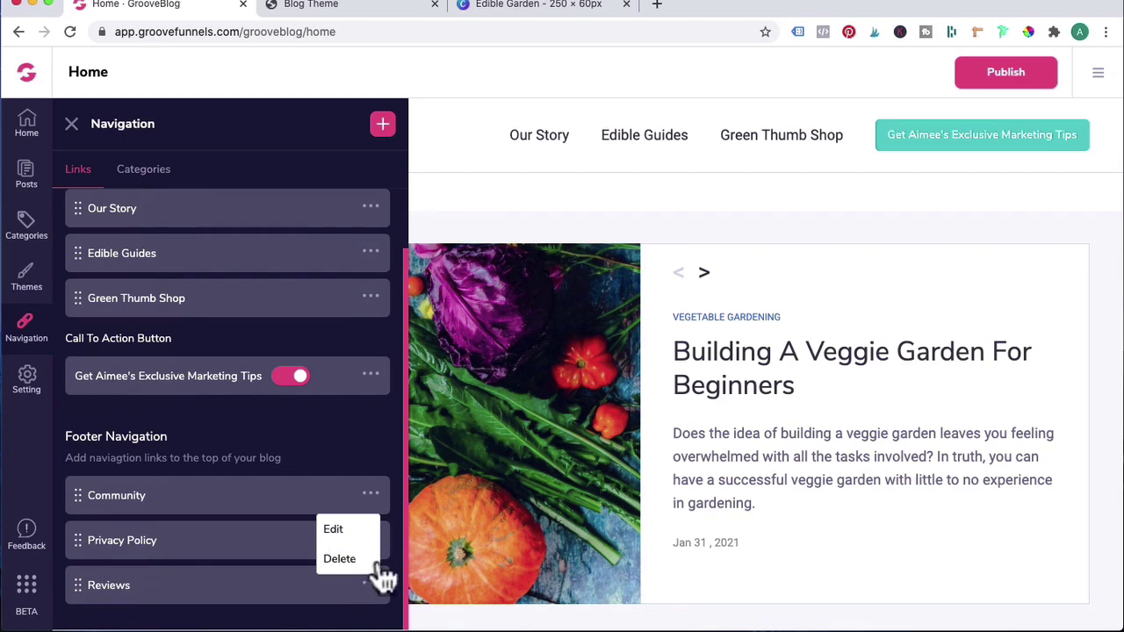
{"action": "left_click", "coordinate": [344, 446]}
{"action": "scroll", "coordinate": [345, 445], "scroll_direction": "up", "scroll_amount": 2}
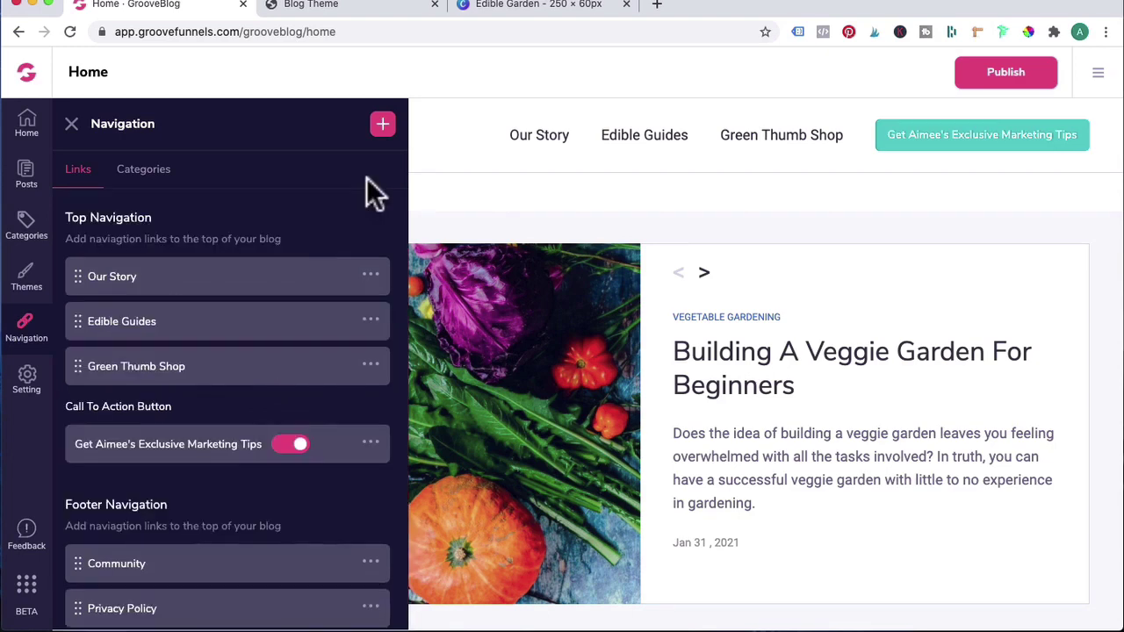
Step: Open the form for adding a navigation link and look at its Top Navigation and Footer Navigation choices
{"action": "left_click", "coordinate": [383, 126]}
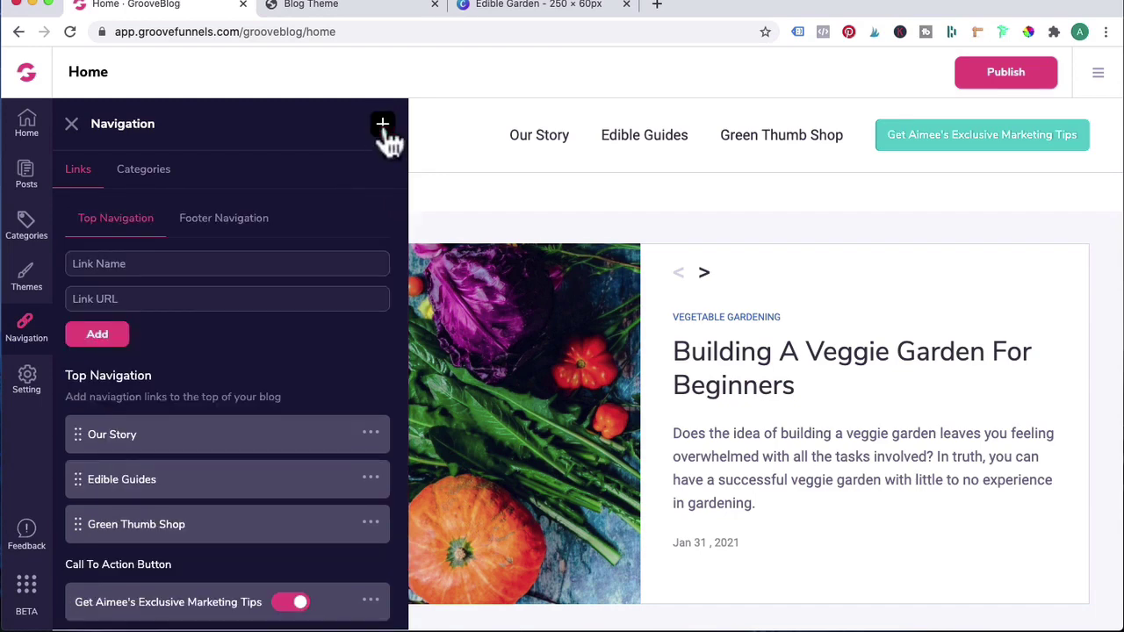
{"action": "left_click", "coordinate": [120, 262]}
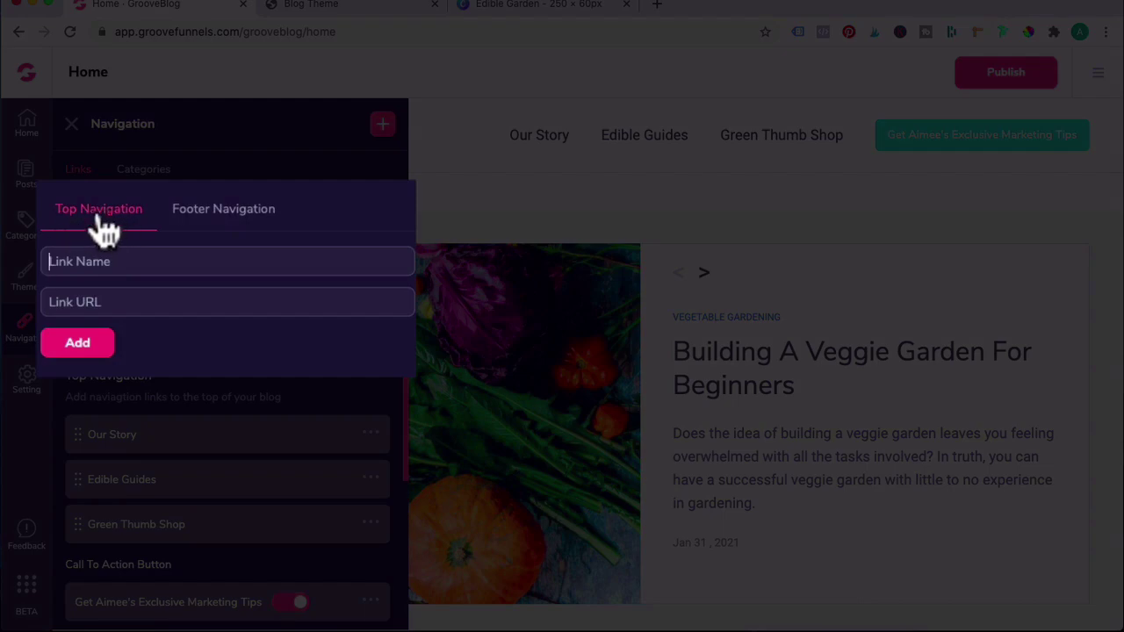
{"action": "left_click", "coordinate": [224, 230]}
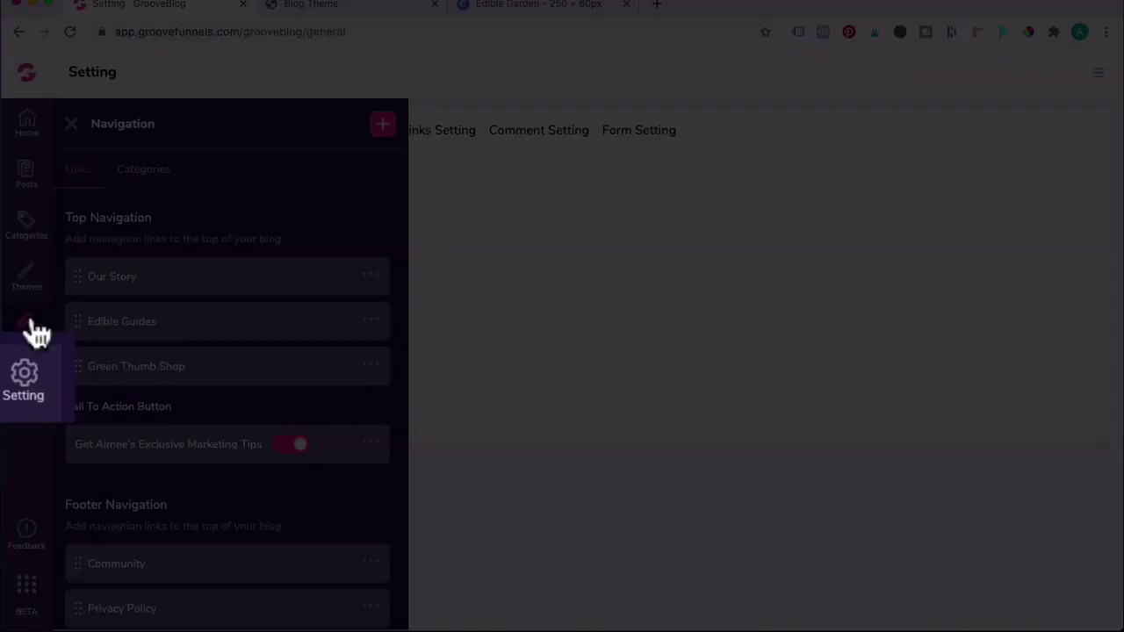
Step: Save the blog's SEO settings with the URL prefixes post, tag and categories
{"action": "left_click", "coordinate": [26, 389]}
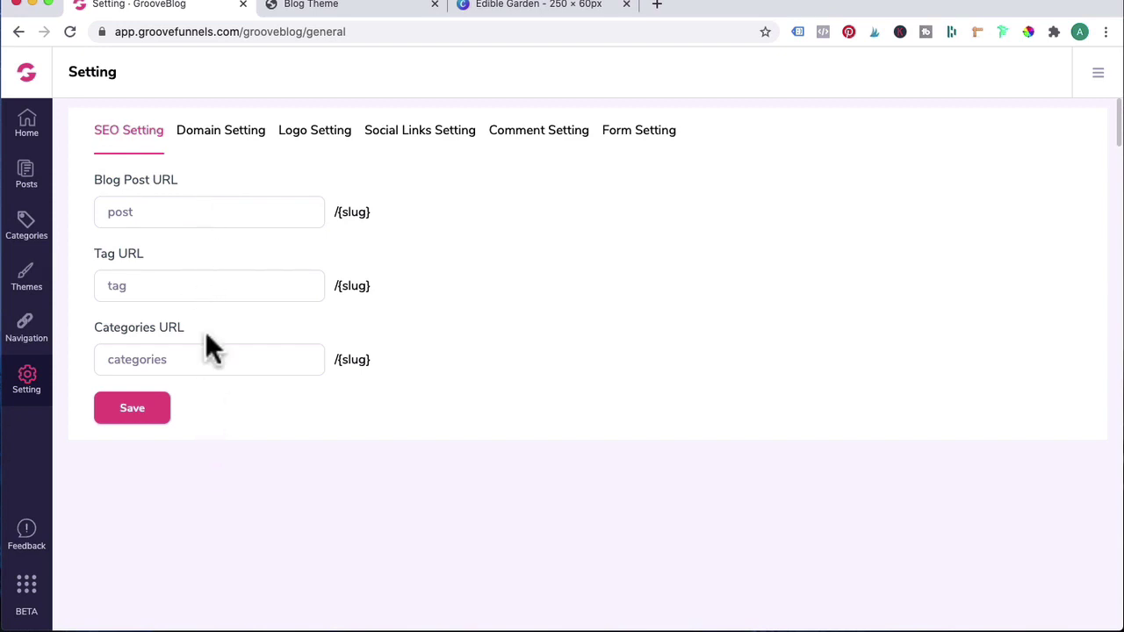
{"action": "left_click", "coordinate": [136, 410]}
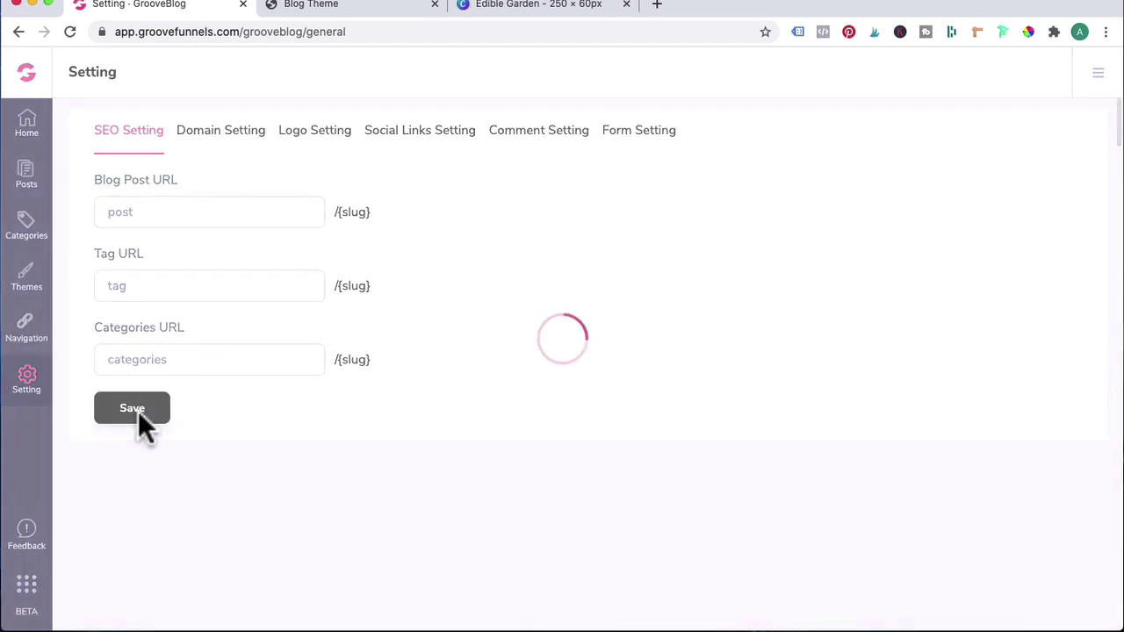
Step: Review the blog's domain, logo, social links, comment and form settings, including the form heading
{"action": "left_click", "coordinate": [223, 147]}
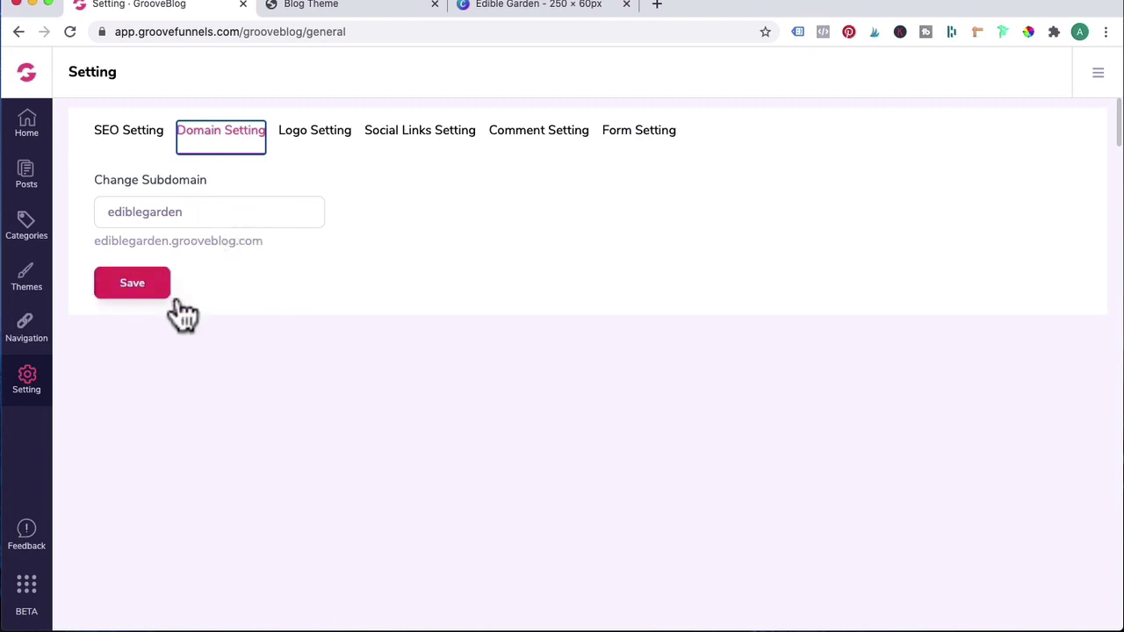
{"action": "left_click", "coordinate": [337, 142]}
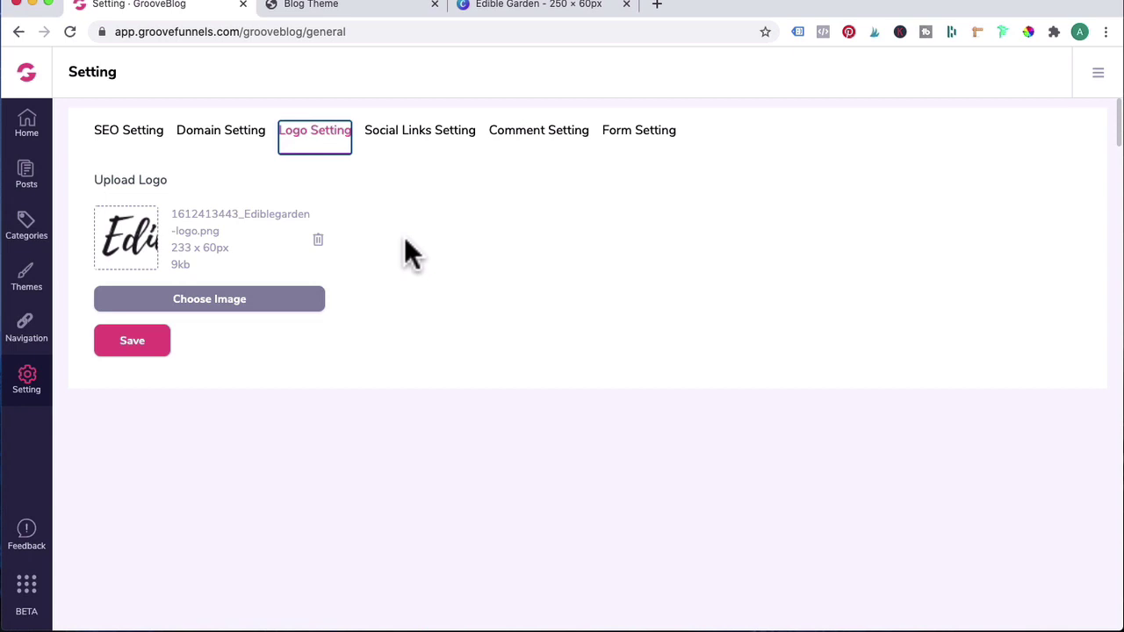
{"action": "left_click", "coordinate": [406, 133]}
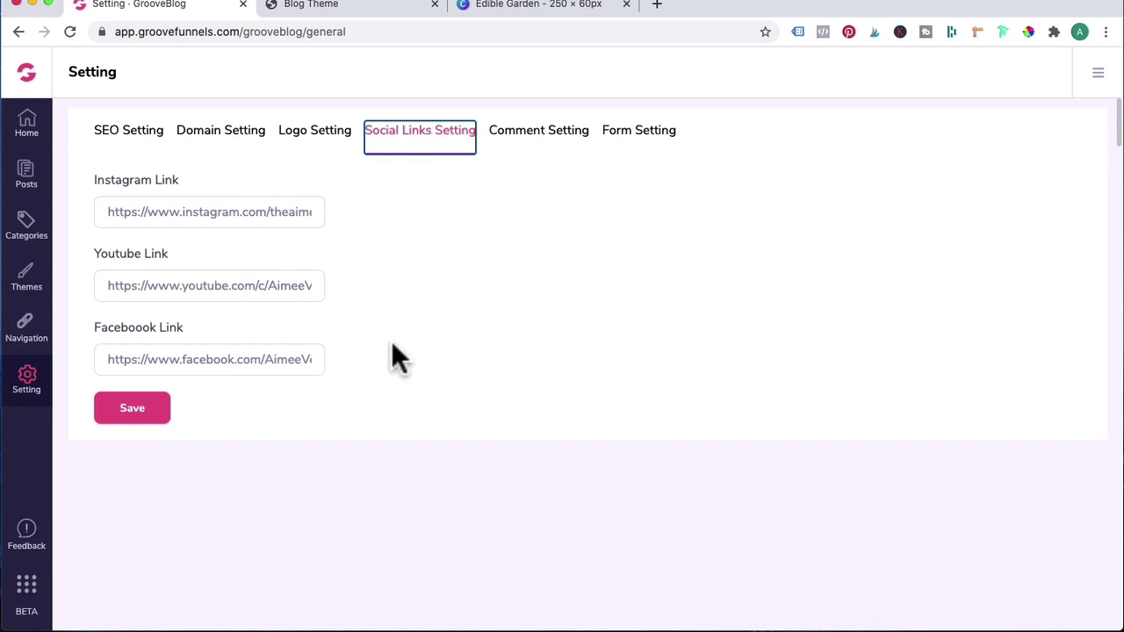
{"action": "left_click", "coordinate": [539, 141]}
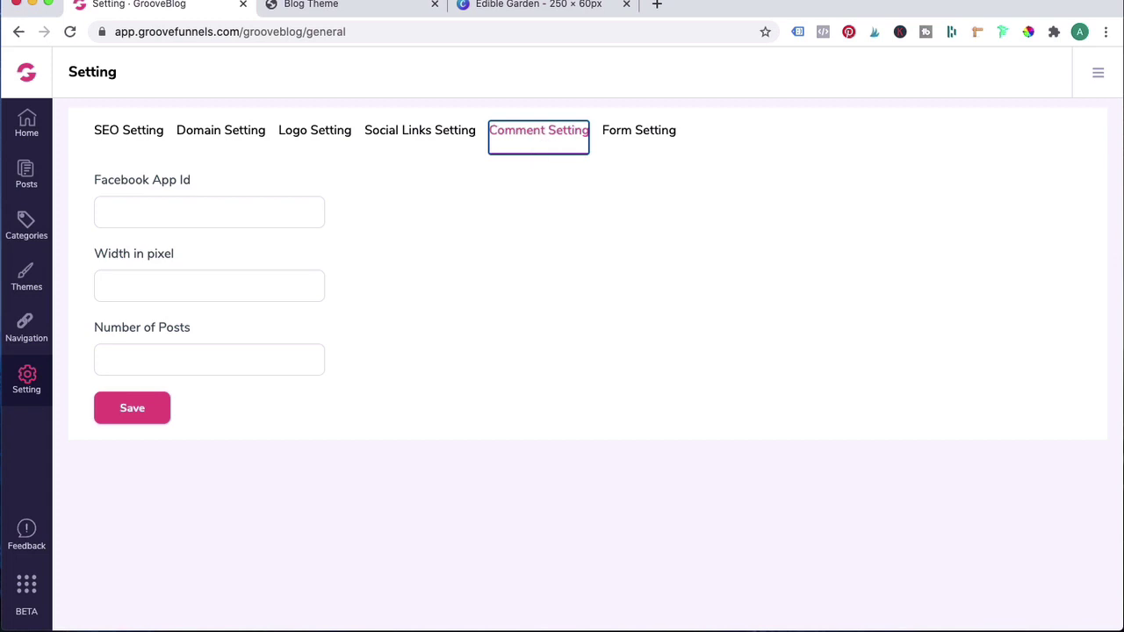
{"action": "left_click", "coordinate": [647, 143]}
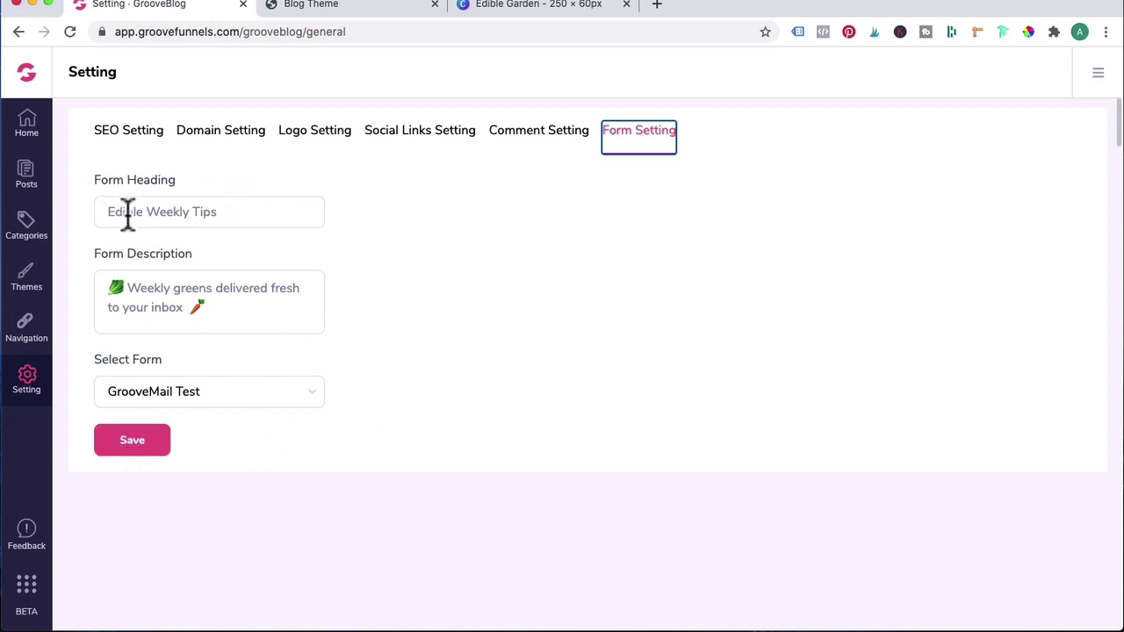
{"action": "left_click", "coordinate": [260, 212]}
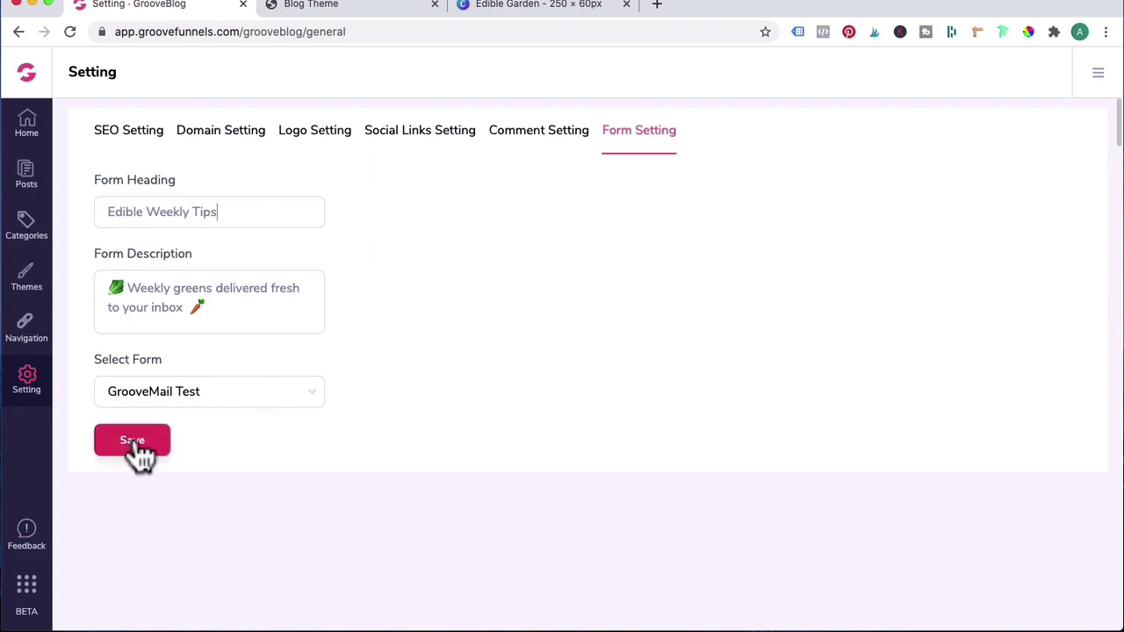
Step: Switch to the published Edible Garden blog and look through its home page from header to footer
{"action": "key", "text": "ctrl+Tab"}
{"action": "scroll", "coordinate": [778, 363], "scroll_direction": "down", "scroll_amount": 10}
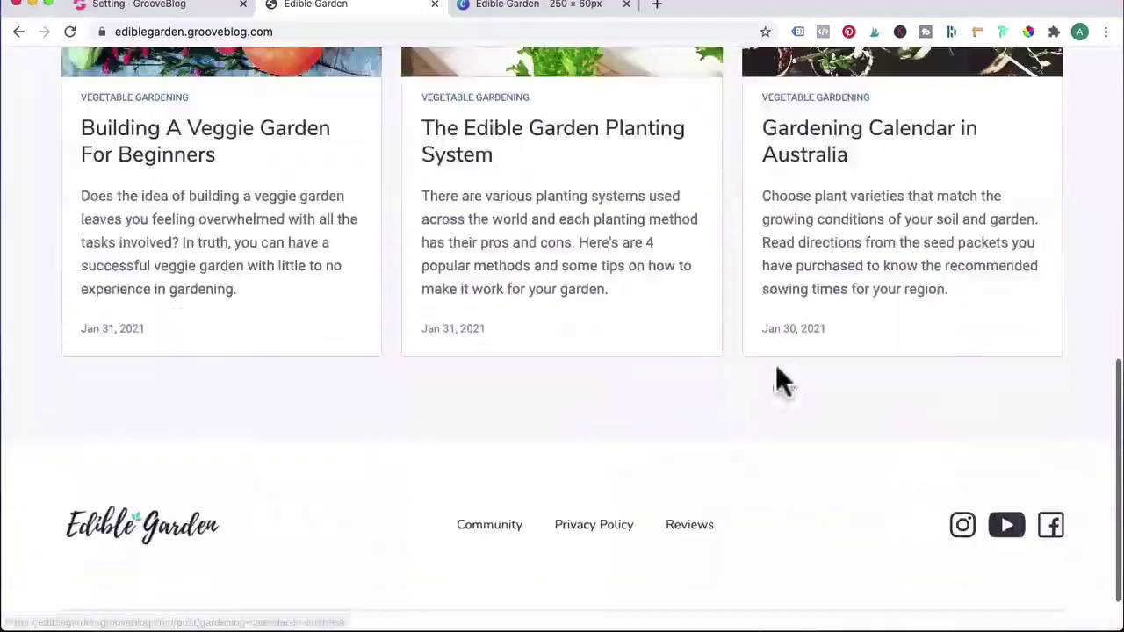
{"action": "scroll", "coordinate": [777, 379], "scroll_direction": "up", "scroll_amount": 10}
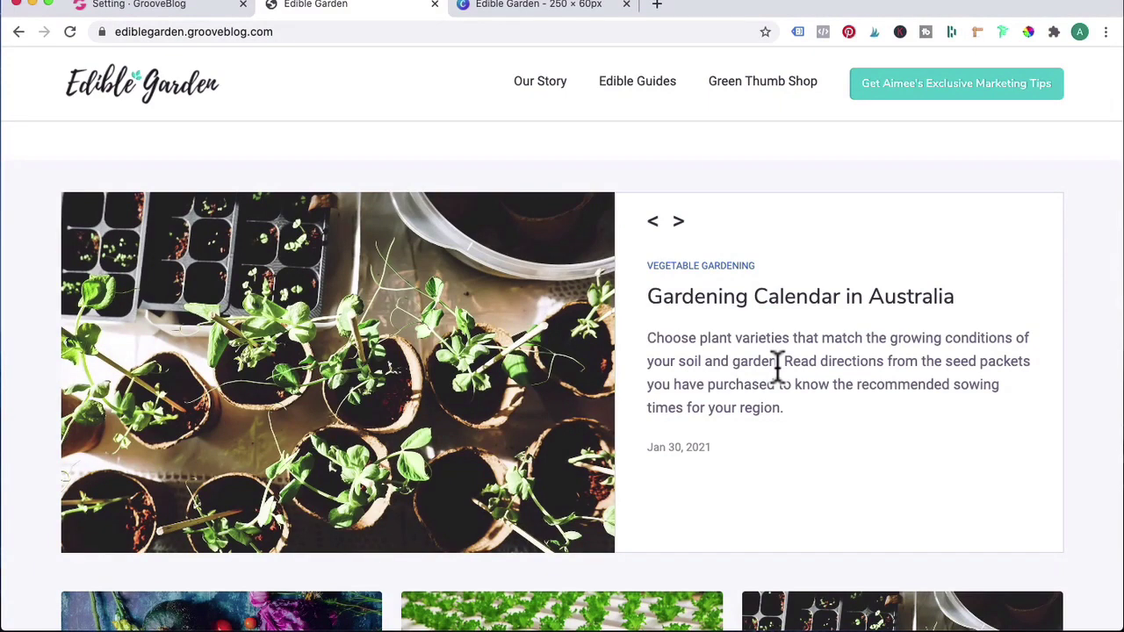